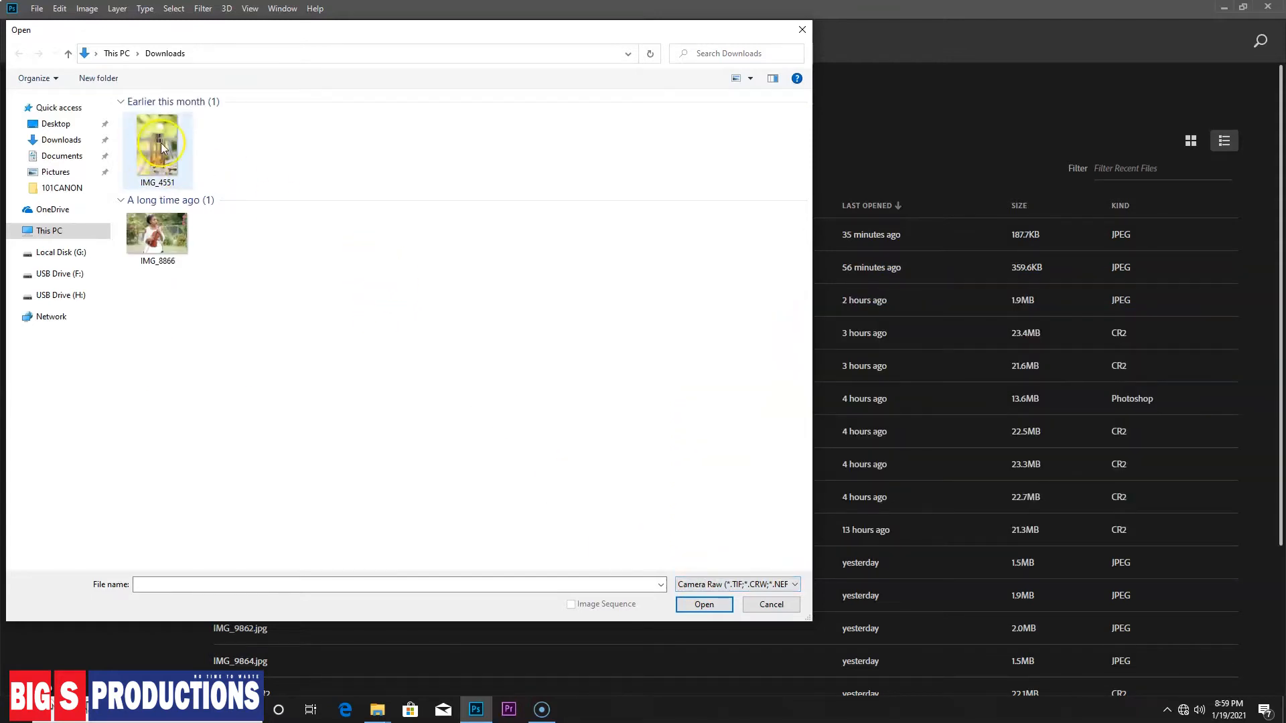
Open the raw photo IMG_4551 through Camera Raw without adjustments and duplicate the Background layer
click(161, 142)
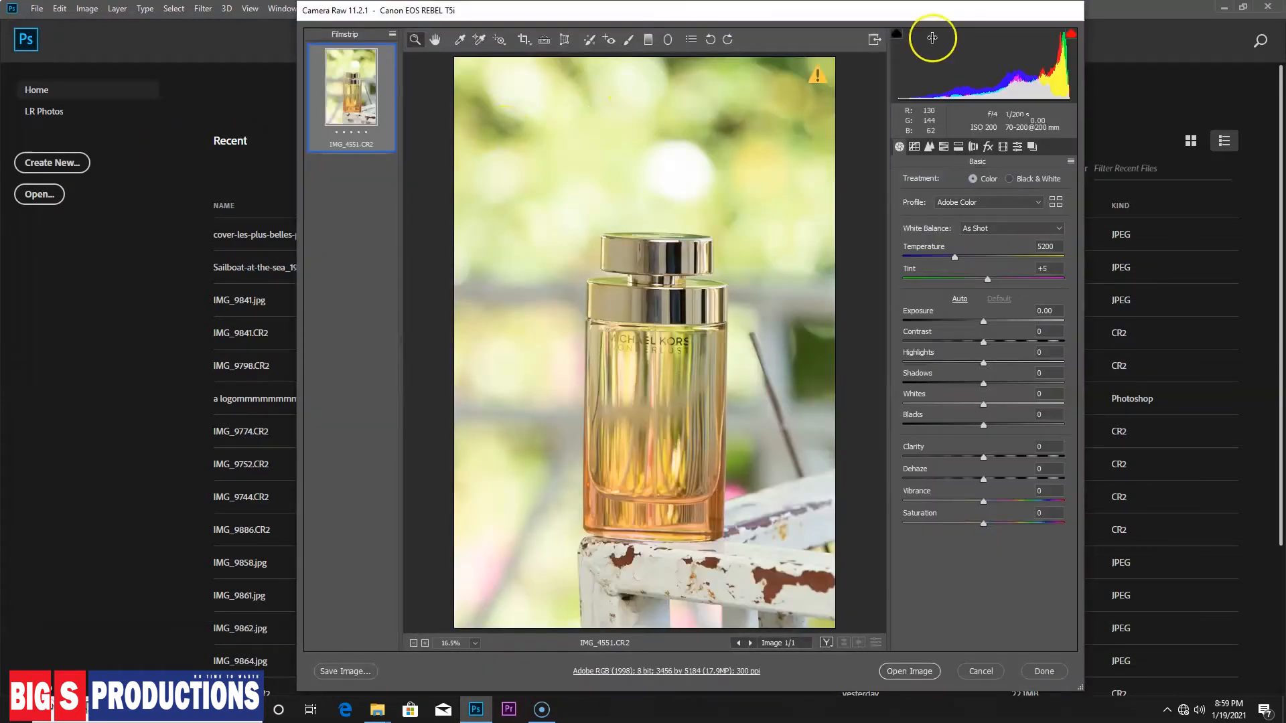
click(875, 41)
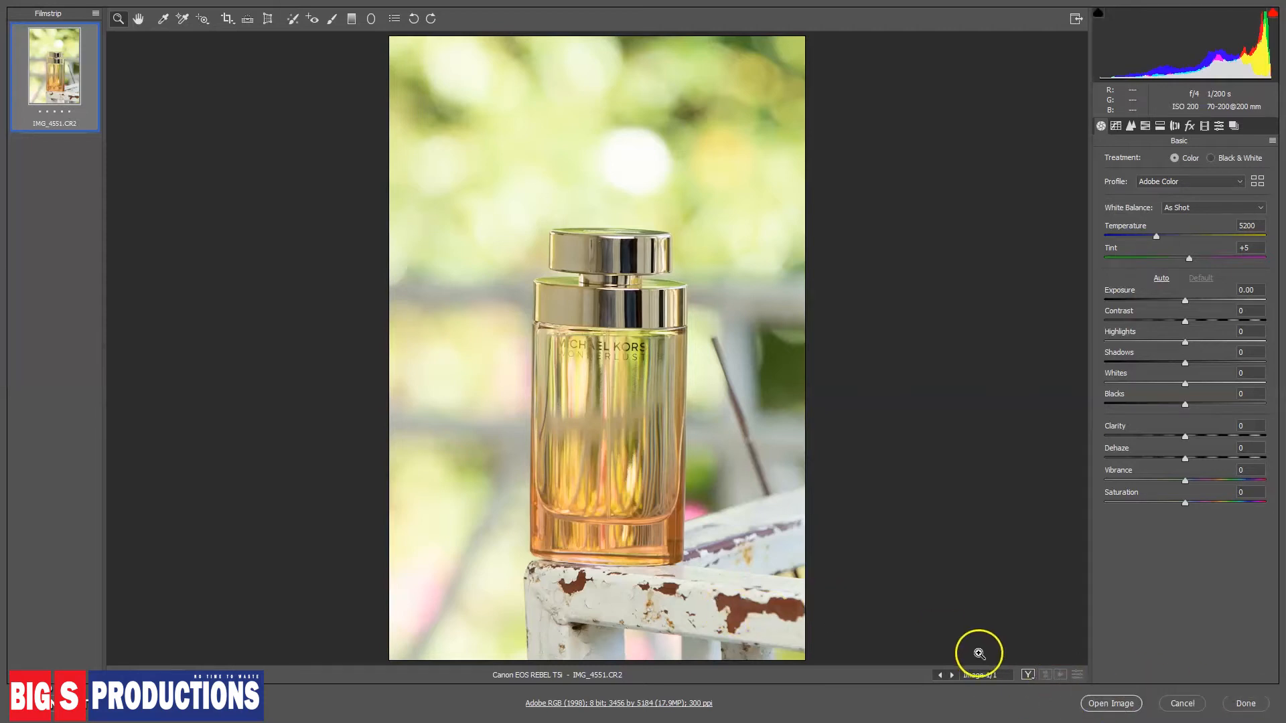
click(1109, 704)
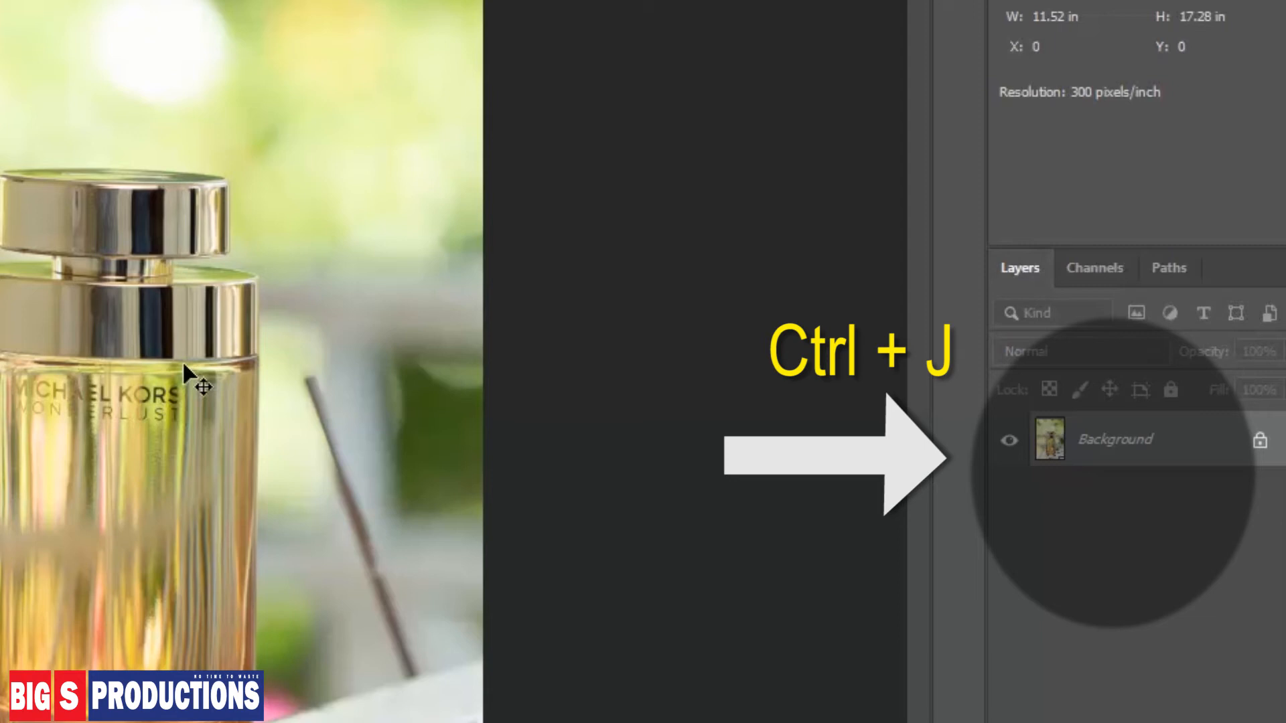
key(ctrl+j)
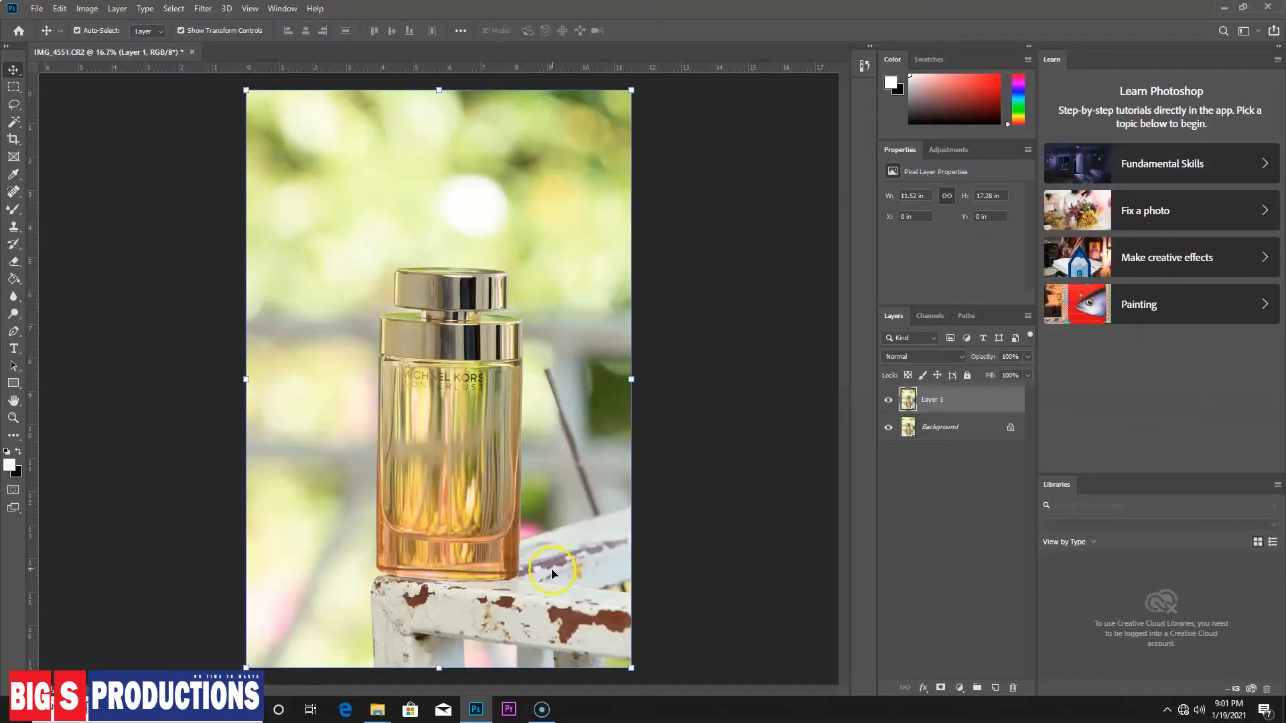
Remove the large brown paint chip at the right end of the front rail using the Spot Healing Brush at 64 px
scroll(552, 570, up, 4)
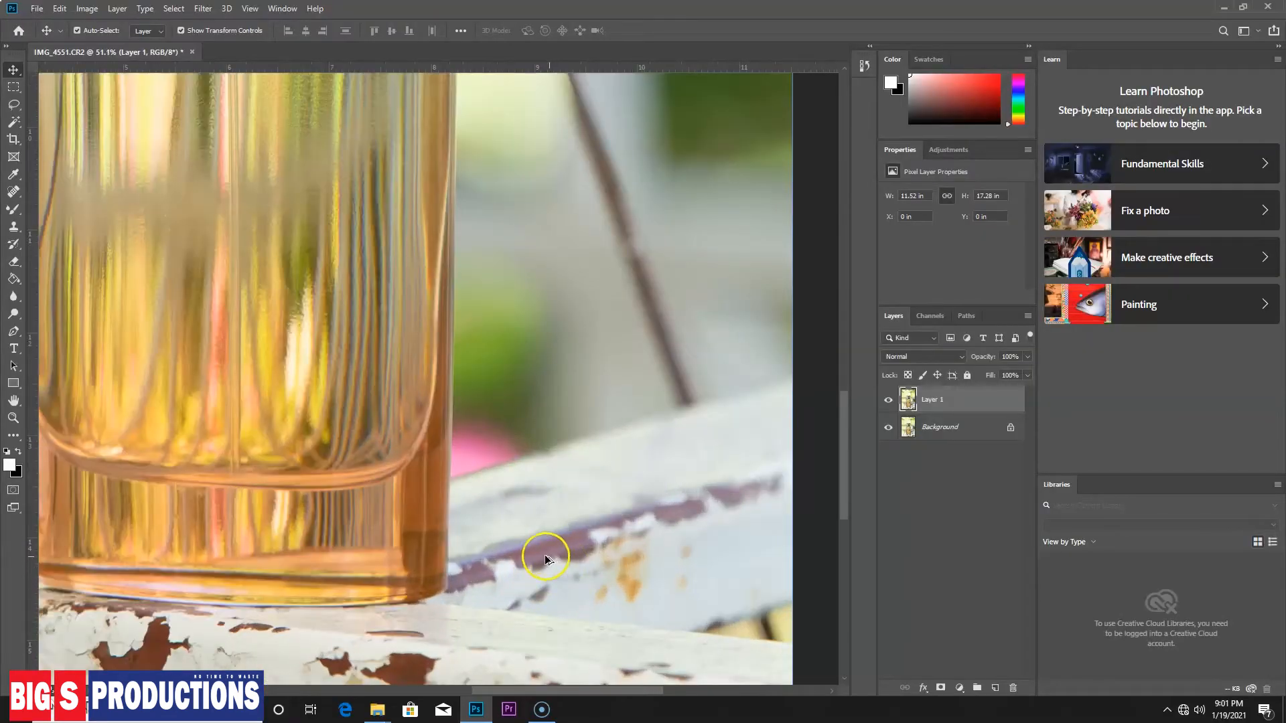
drag(545, 559, 576, 306)
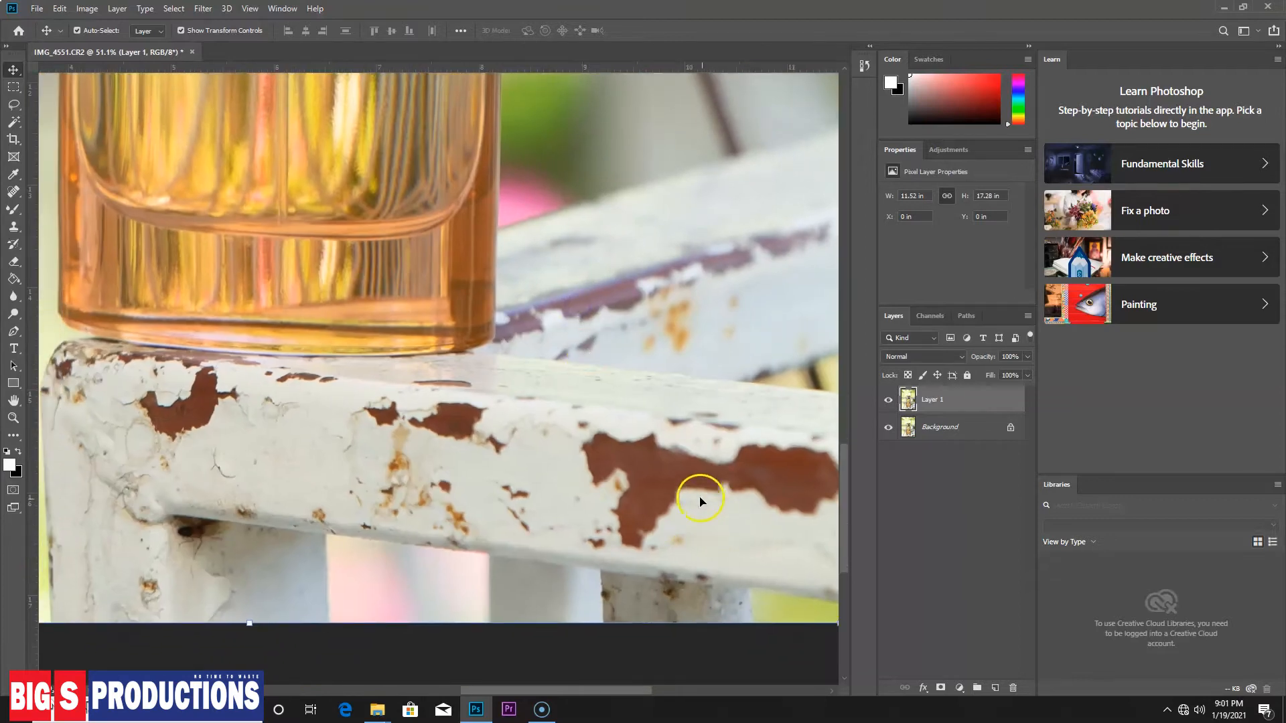
drag(688, 459, 617, 425)
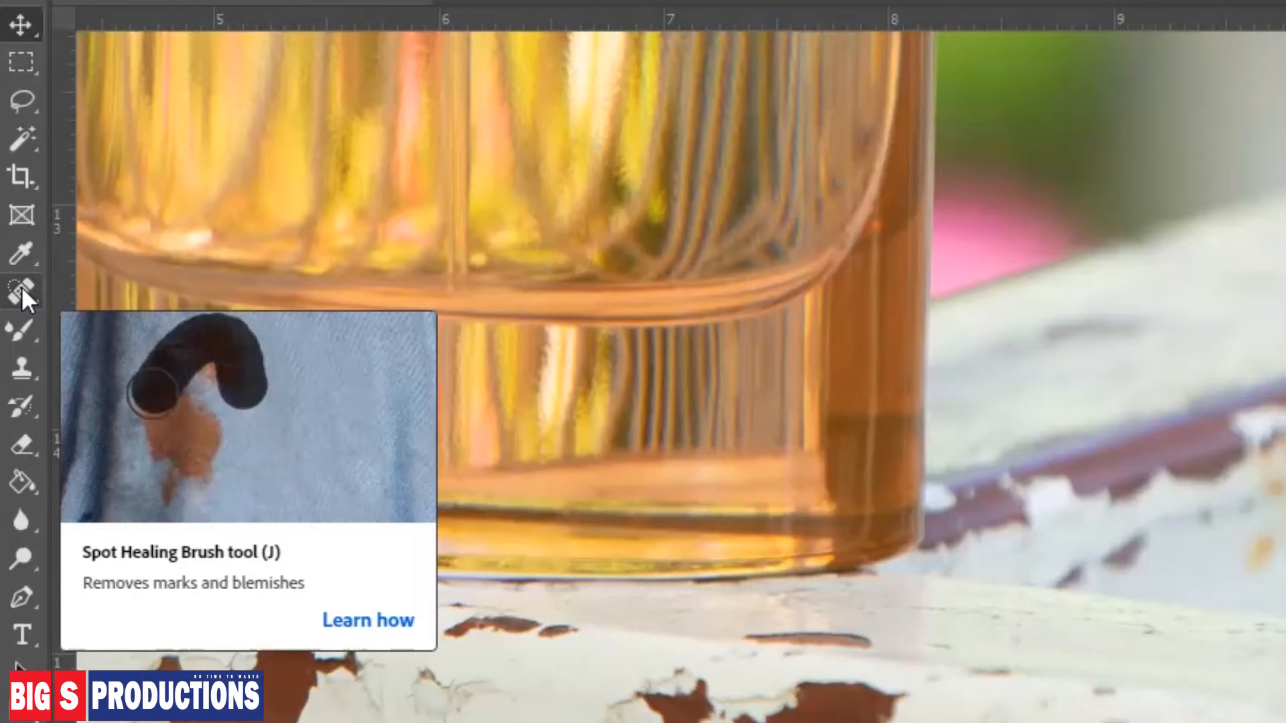
click(20, 291)
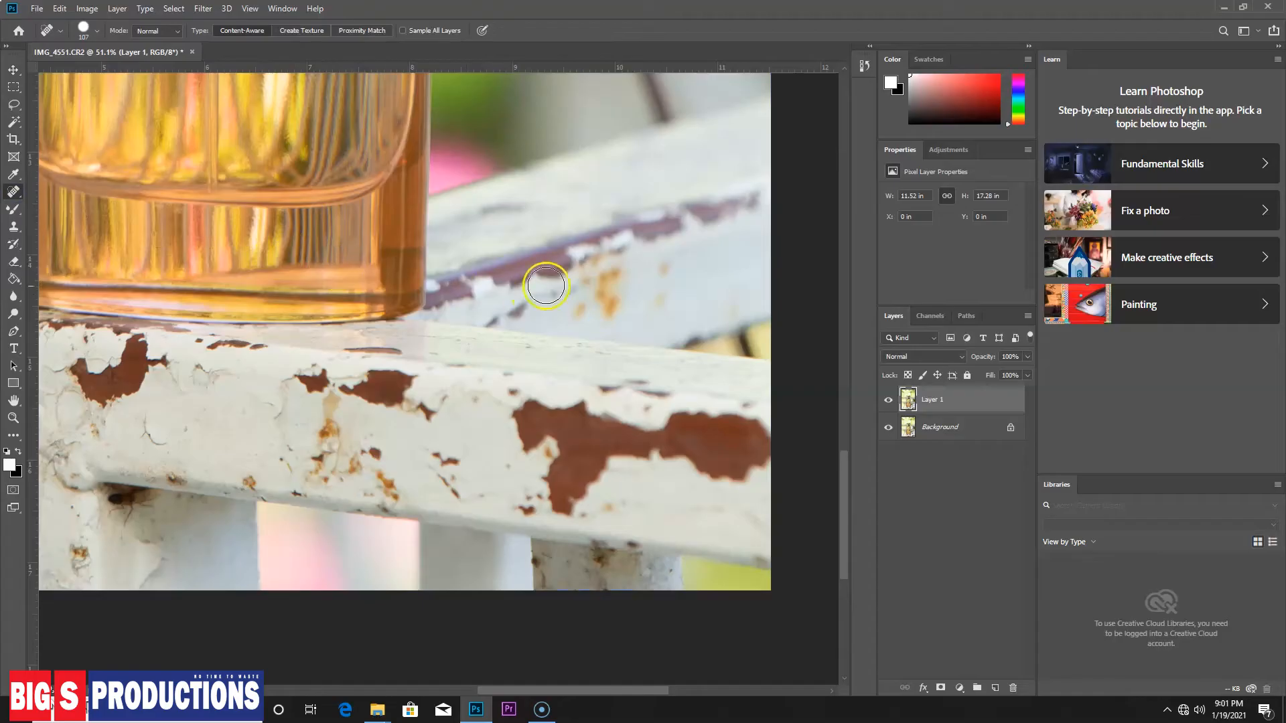
right_click(137, 272)
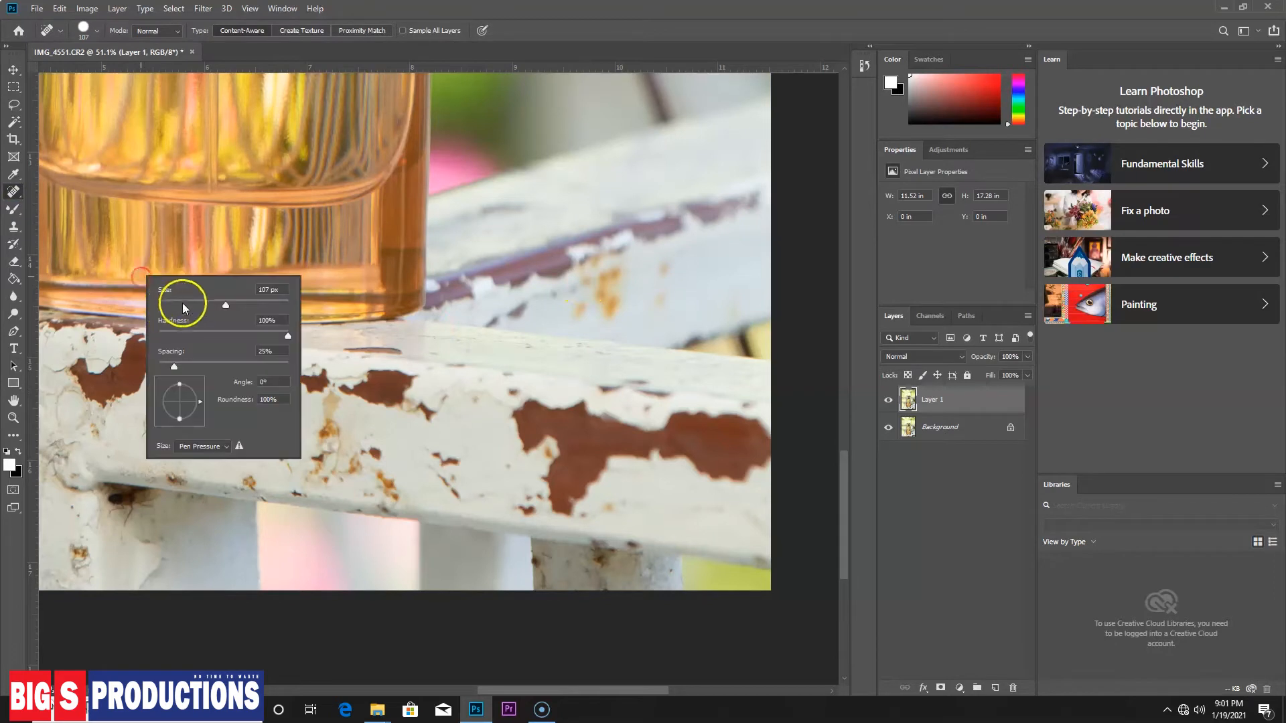
click(199, 302)
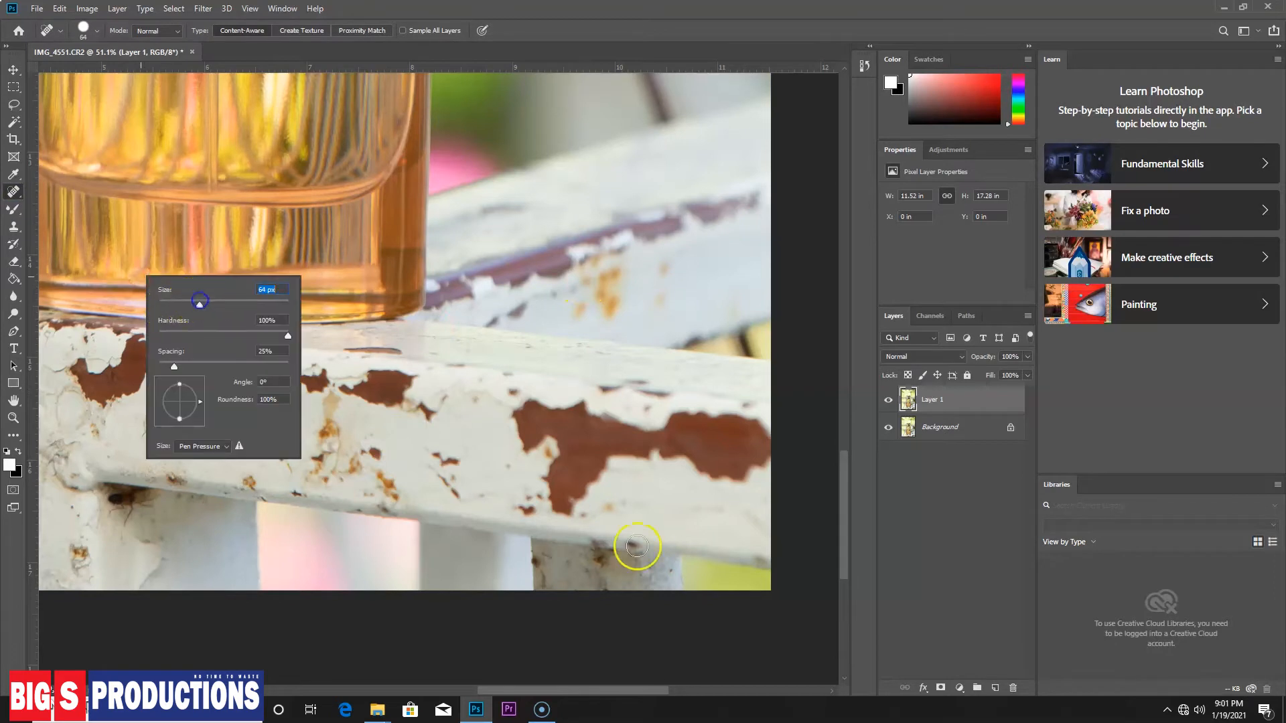
click(689, 471)
mouse_move(711, 476)
mouse_down()
mouse_move(753, 469)
mouse_move(764, 437)
mouse_move(733, 419)
mouse_move(665, 422)
mouse_move(653, 455)
mouse_move(717, 466)
mouse_move(750, 446)
mouse_move(736, 434)
mouse_move(668, 438)
mouse_move(692, 454)
mouse_move(738, 452)
mouse_move(602, 464)
mouse_move(575, 504)
mouse_move(555, 507)
mouse_move(560, 442)
mouse_move(530, 442)
mouse_move(525, 406)
mouse_move(584, 410)
mouse_move(661, 440)
mouse_move(532, 424)
mouse_move(597, 440)
mouse_move(567, 495)
mouse_up()
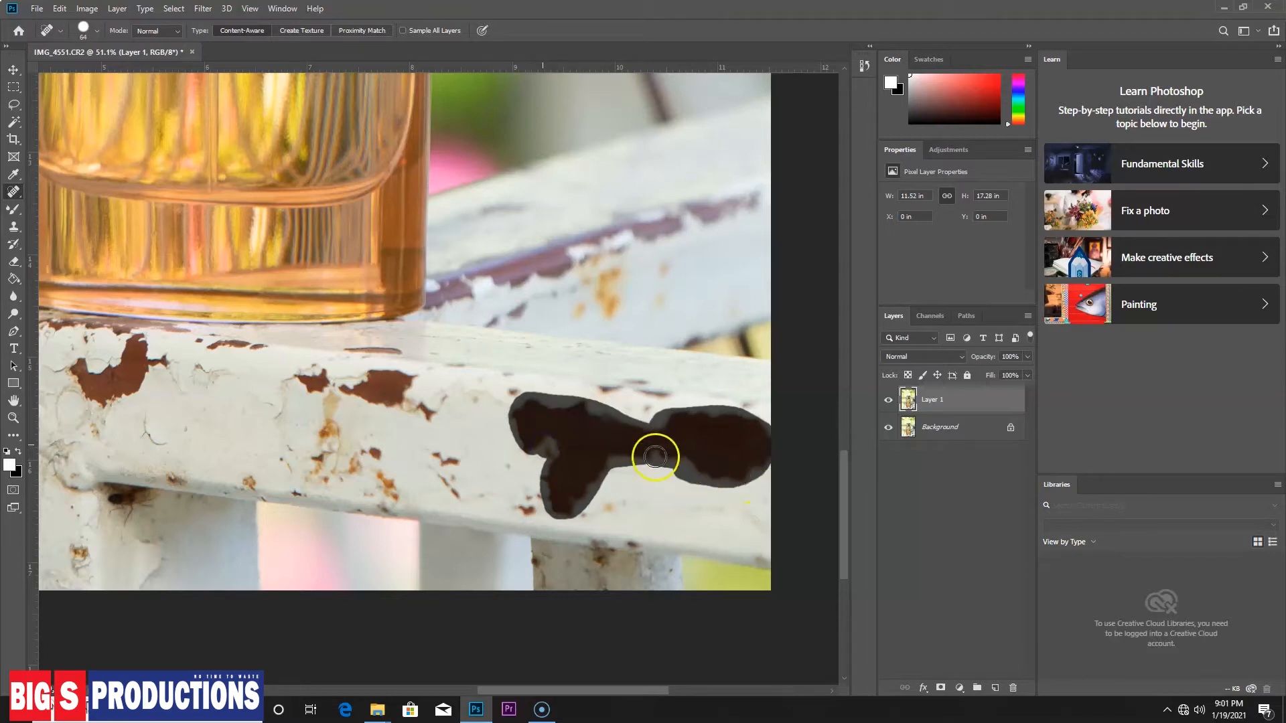
click(623, 442)
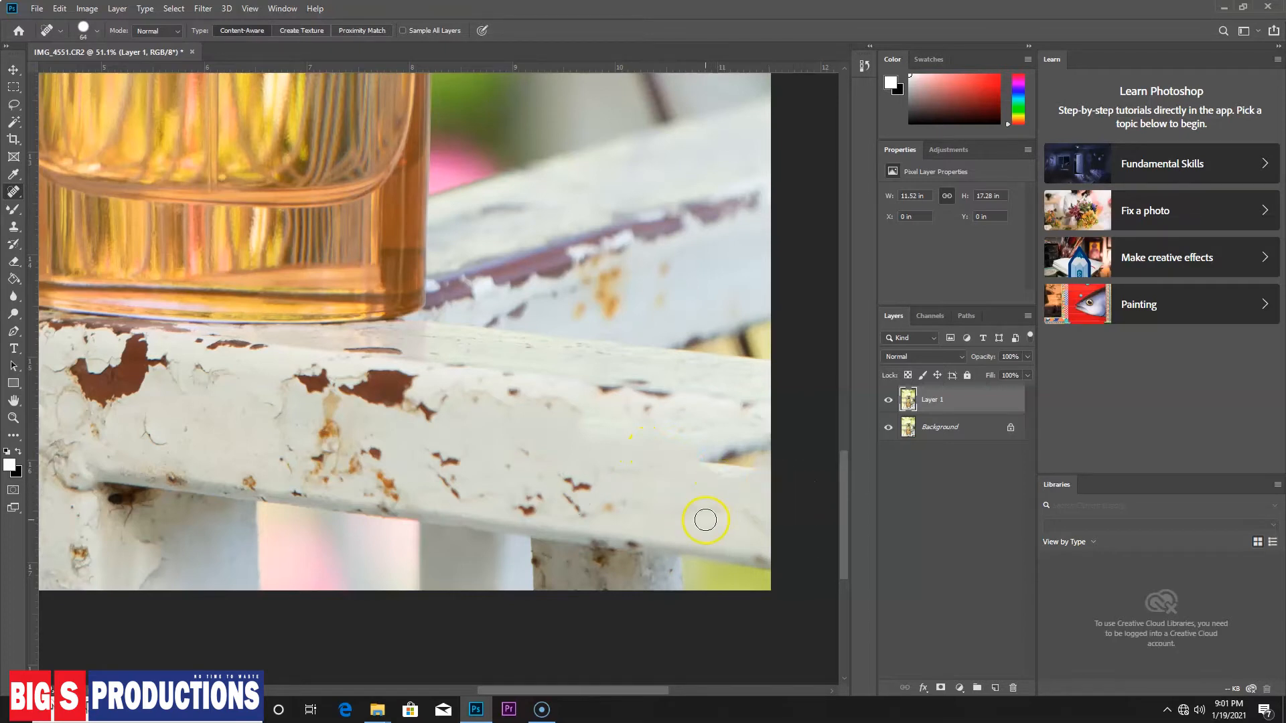
Heal the small brown chips on the front rail just below and beside the removed large patch
click(584, 517)
mouse_move(582, 515)
mouse_down()
mouse_move(562, 499)
mouse_move(587, 488)
mouse_move(563, 483)
mouse_move(519, 508)
mouse_move(530, 511)
mouse_move(571, 503)
mouse_move(460, 497)
mouse_move(419, 470)
mouse_move(469, 465)
mouse_up()
click(570, 503)
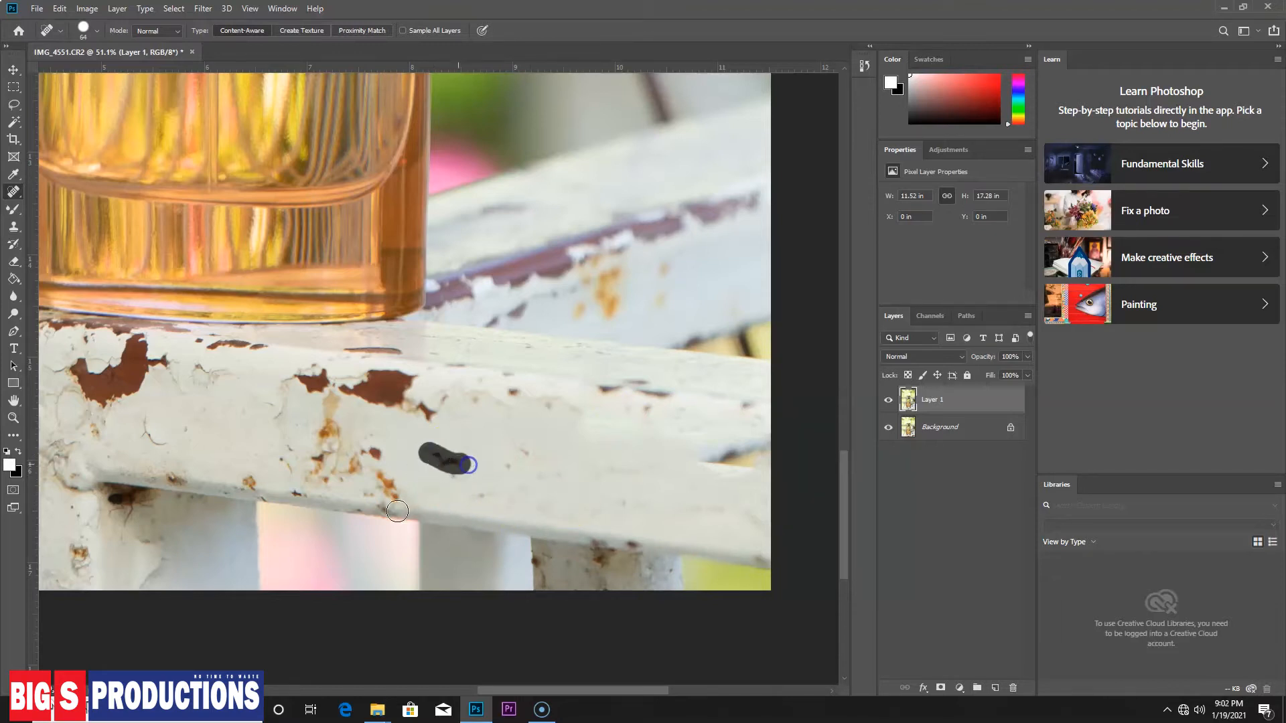
Heal the rust stains below the middle brown patch and the rust spots along the front rail's lower edge
drag(394, 495, 367, 446)
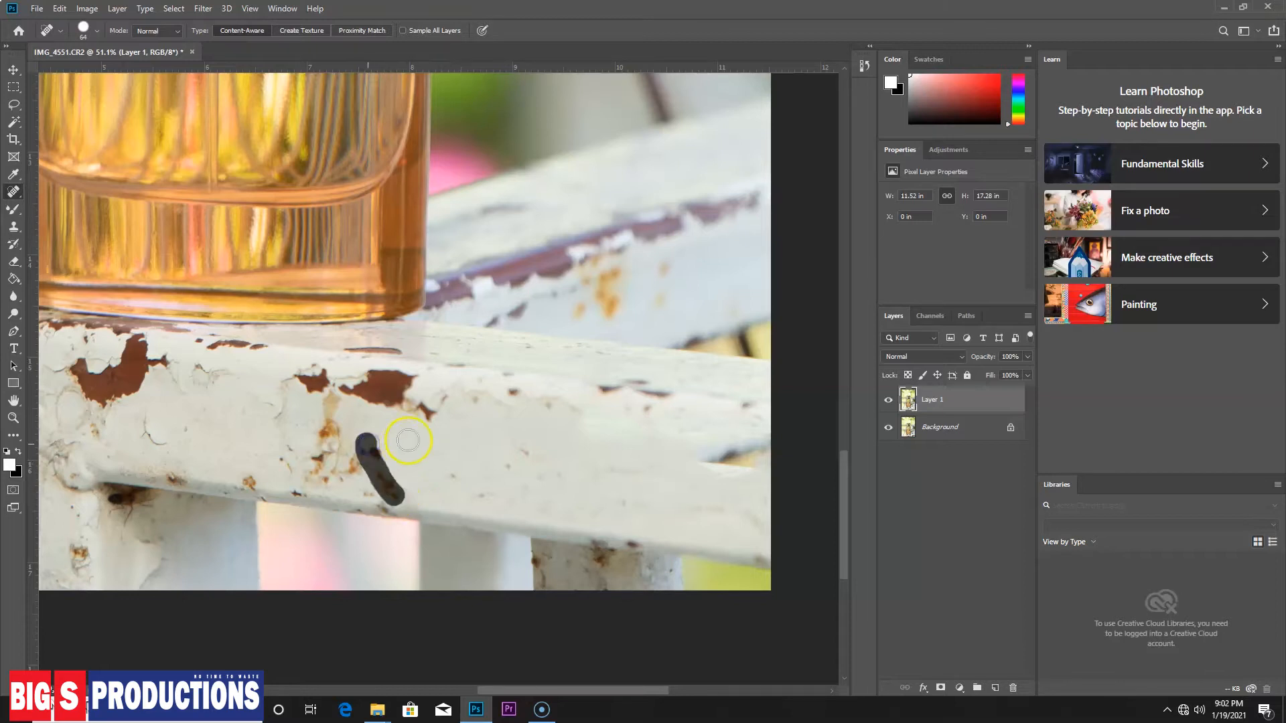
drag(429, 417, 422, 406)
click(379, 455)
mouse_move(346, 453)
mouse_down()
mouse_move(321, 481)
mouse_move(336, 420)
mouse_move(322, 461)
mouse_up()
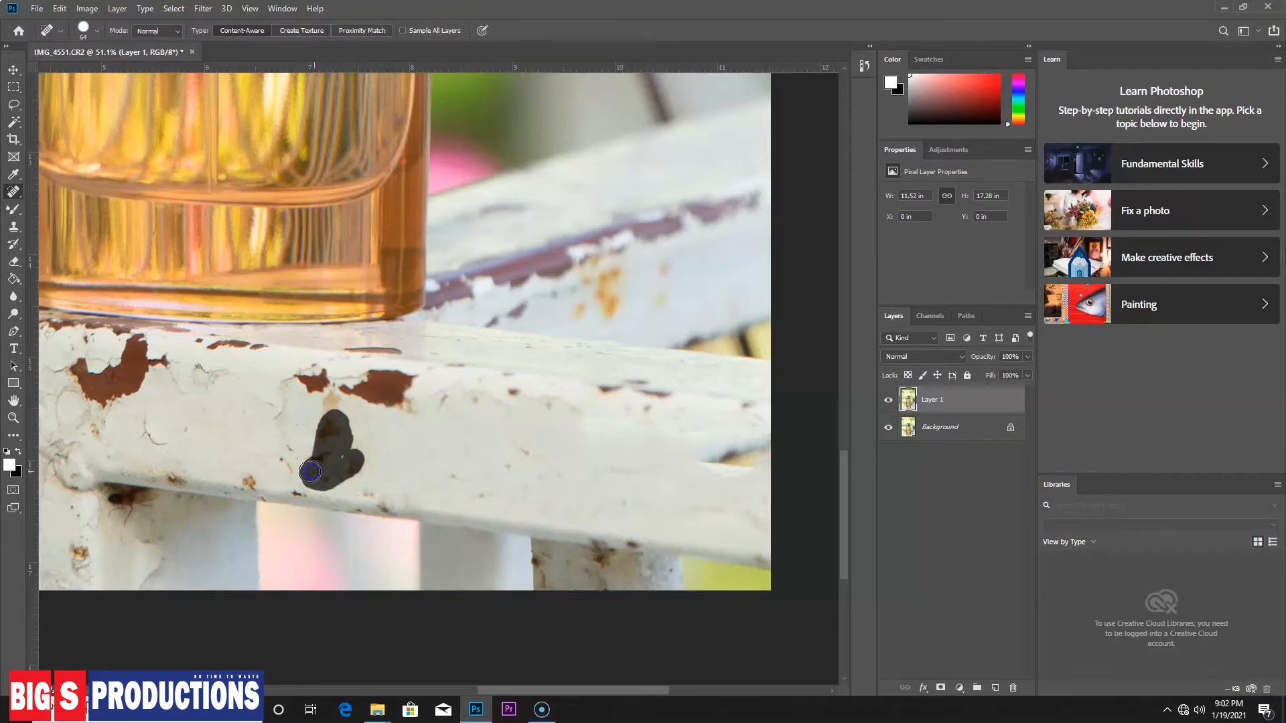
click(297, 489)
click(297, 489)
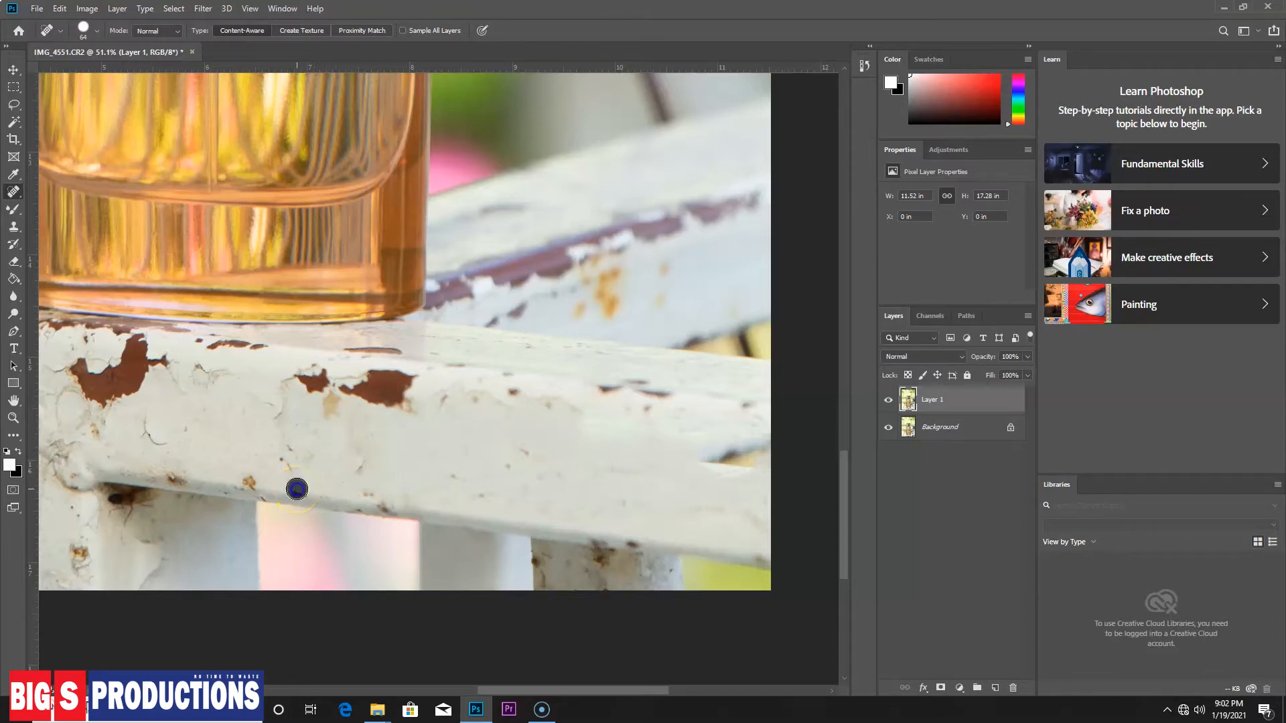
click(243, 481)
click(172, 477)
click(207, 468)
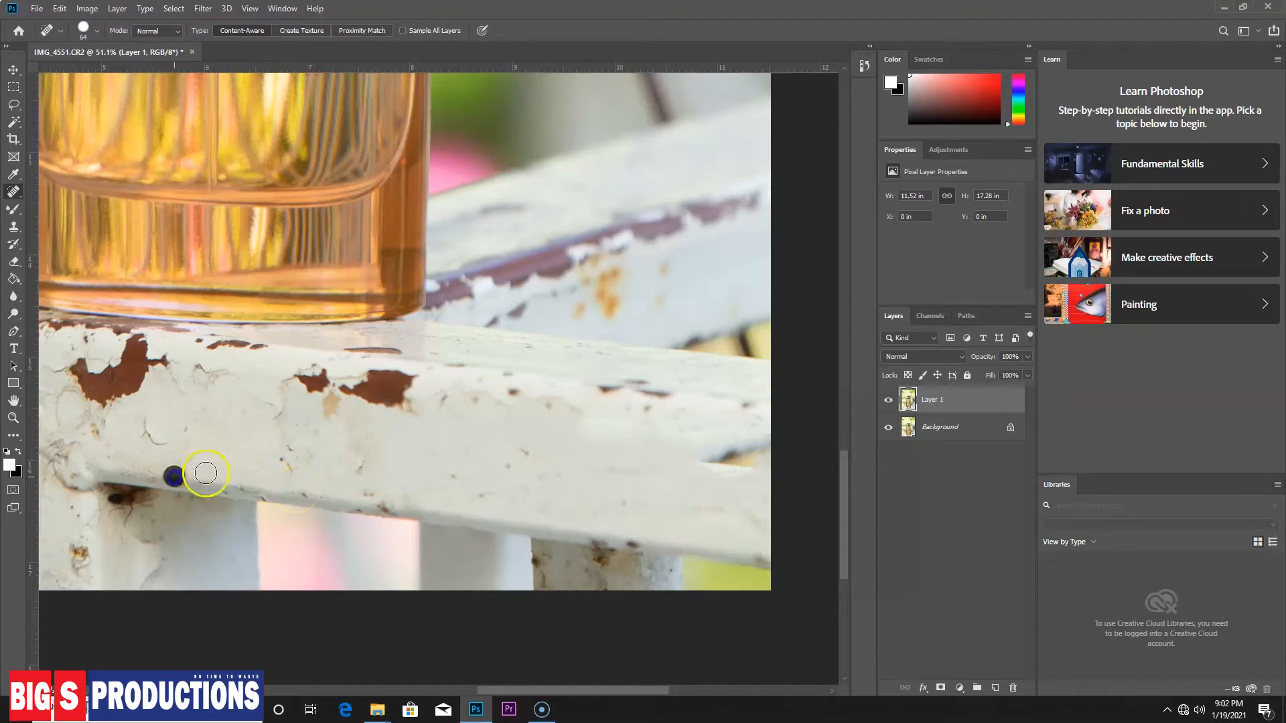
Heal the two remaining brown patches and the dark smudge on the front rail with the Spot Healing Brush Tool
right_click(13, 194)
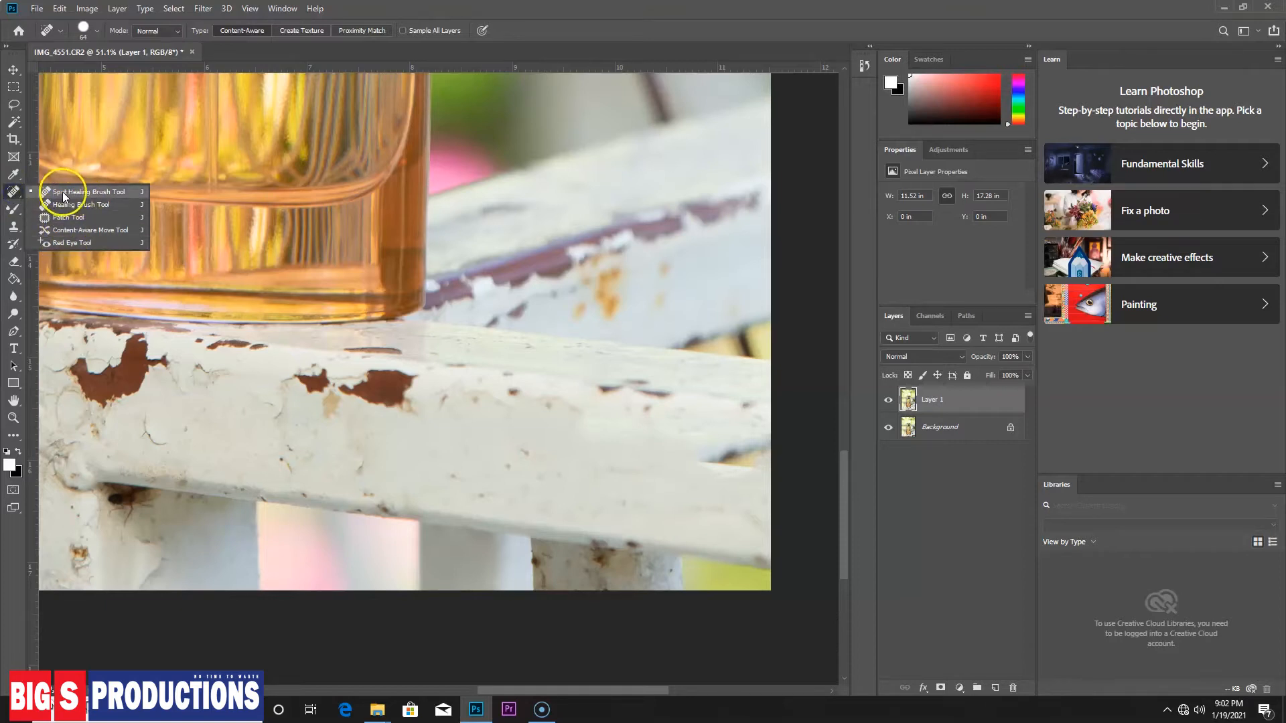
click(98, 193)
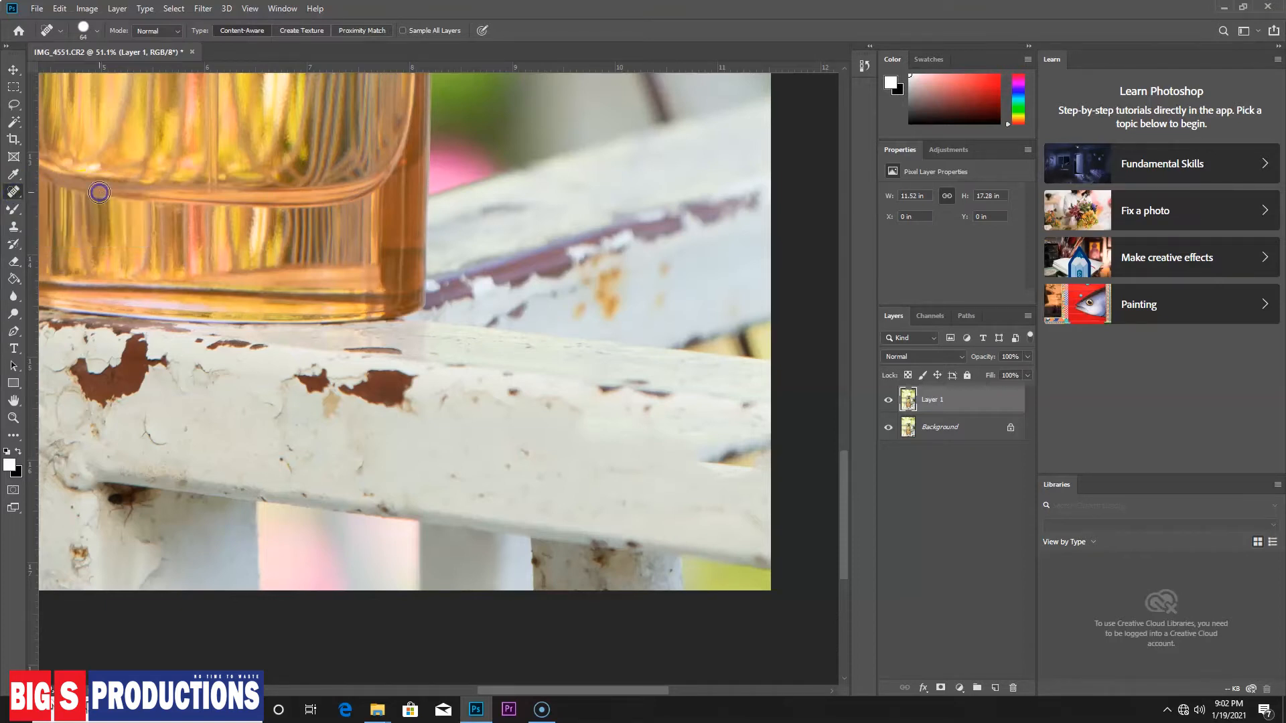
mouse_move(289, 377)
mouse_down()
mouse_move(325, 379)
mouse_move(301, 388)
mouse_move(329, 395)
mouse_move(328, 412)
mouse_move(337, 388)
mouse_move(397, 403)
mouse_move(410, 379)
mouse_move(372, 386)
mouse_up()
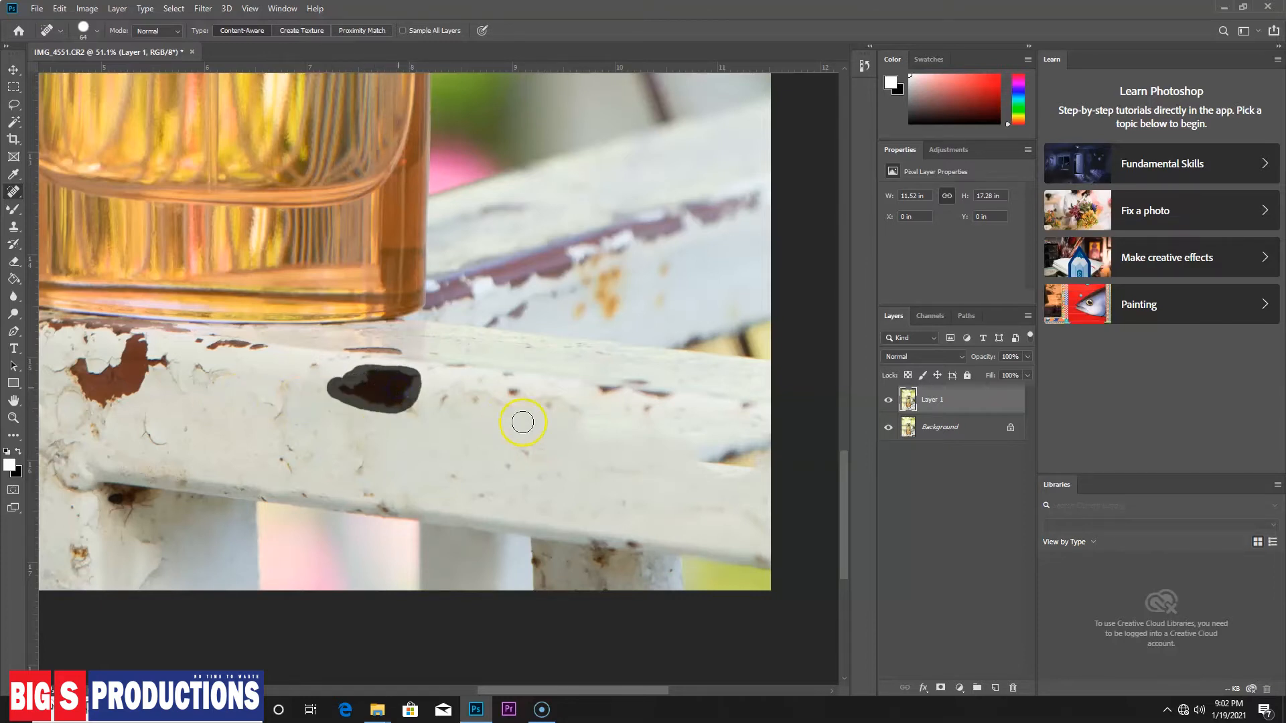
mouse_move(702, 461)
mouse_down()
mouse_move(757, 455)
mouse_move(720, 451)
mouse_up()
drag(444, 451, 754, 449)
mouse_move(444, 348)
mouse_down()
mouse_move(474, 357)
mouse_move(410, 399)
mouse_move(388, 359)
mouse_move(433, 367)
mouse_move(444, 344)
mouse_up()
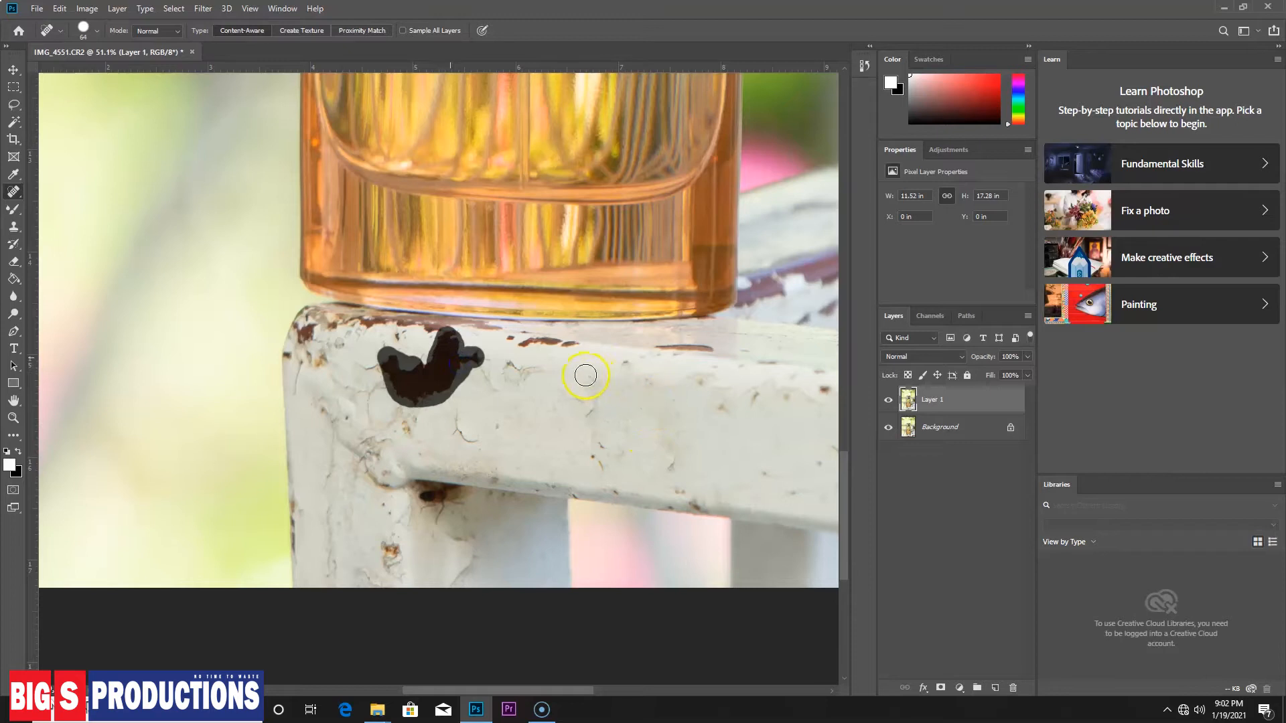
Heal the thin brown chips on the rail's upper edge below the bottle and the faint marks beneath them
drag(574, 349, 527, 342)
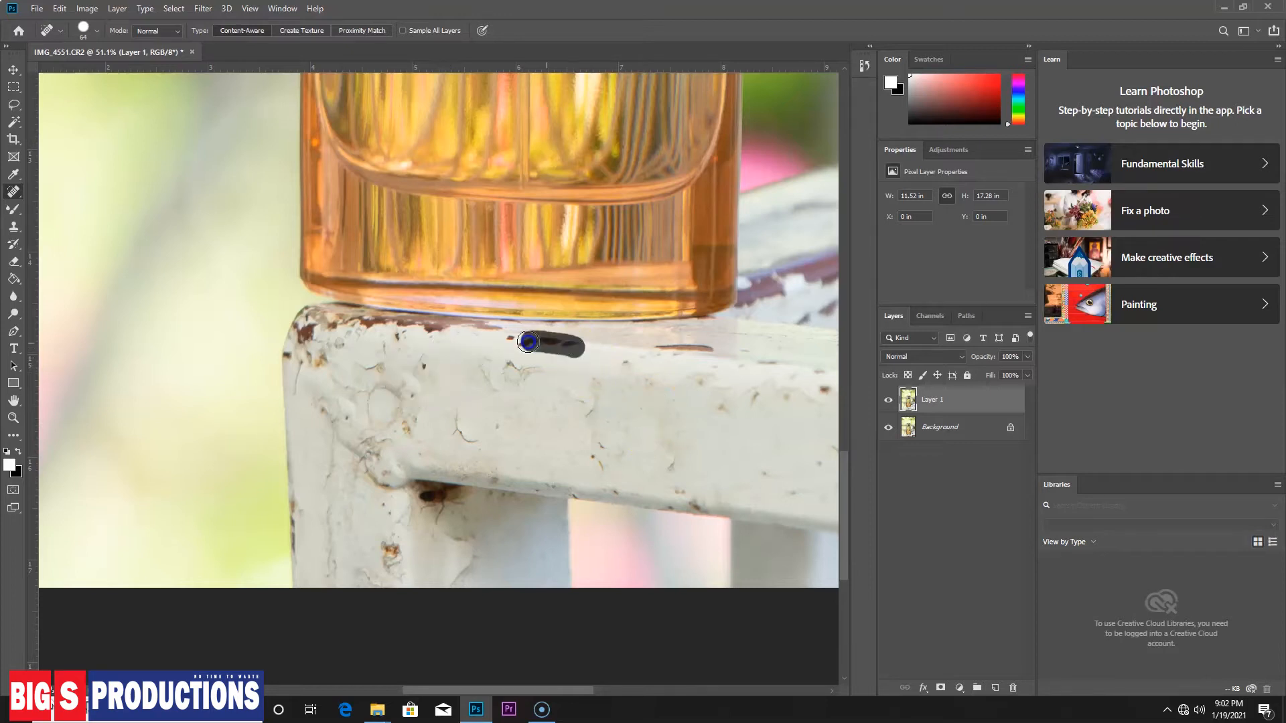
drag(707, 351, 653, 351)
click(724, 410)
drag(590, 386, 586, 419)
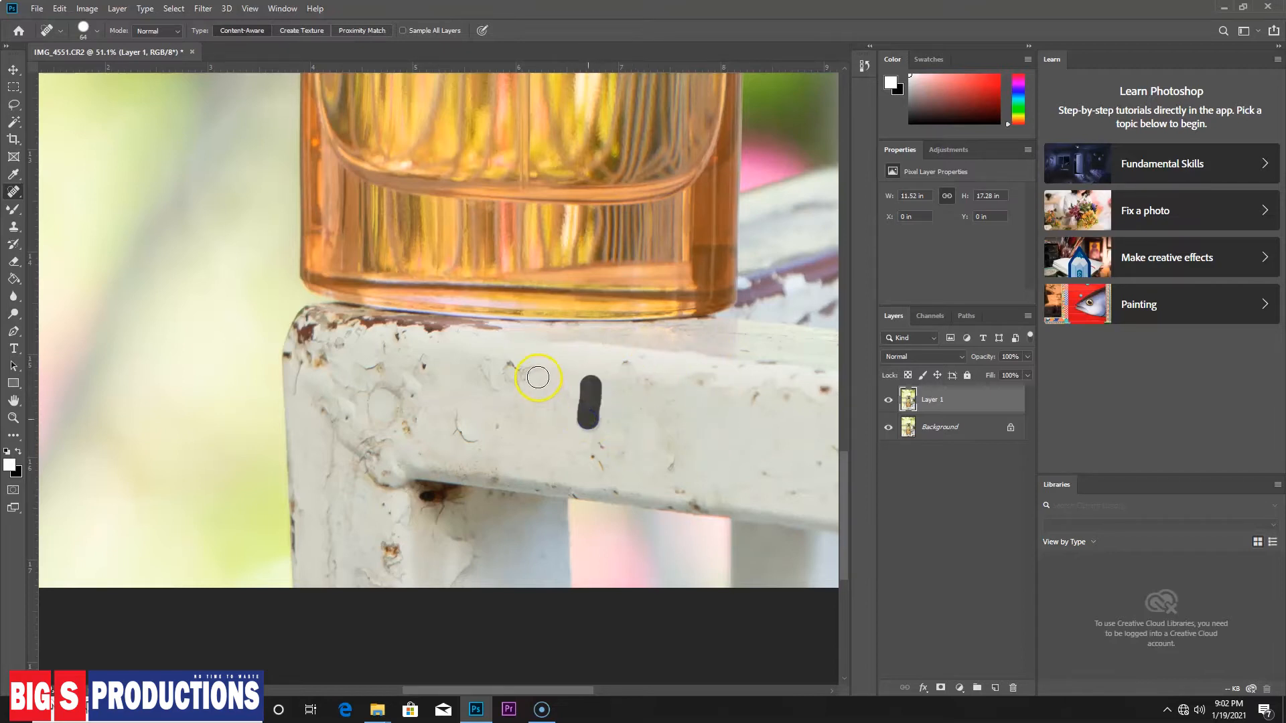
drag(538, 377, 506, 373)
Heal the cracks near the rail's left corner and the dark rusty hole at the inner joint
mouse_move(472, 439)
mouse_down()
mouse_move(377, 385)
mouse_move(362, 423)
mouse_move(402, 399)
mouse_move(397, 419)
mouse_up()
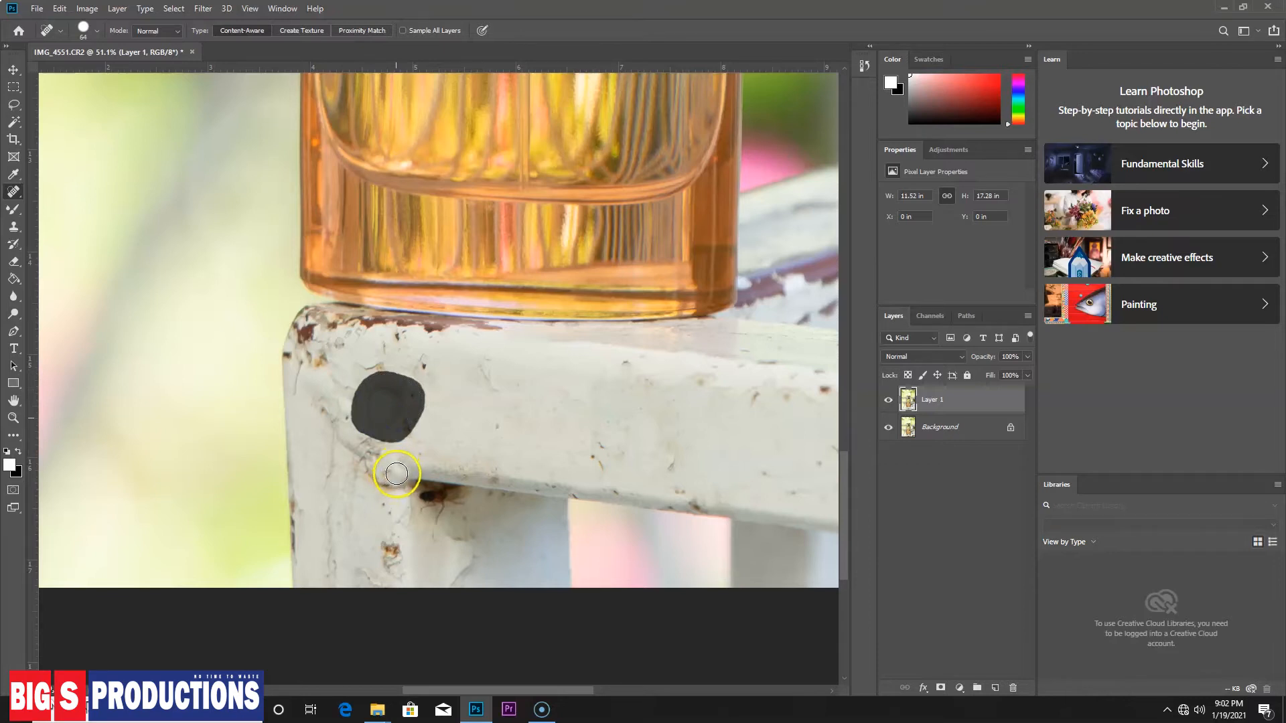
mouse_move(398, 472)
mouse_down()
mouse_move(356, 453)
mouse_move(322, 410)
mouse_move(345, 410)
mouse_move(381, 454)
mouse_up()
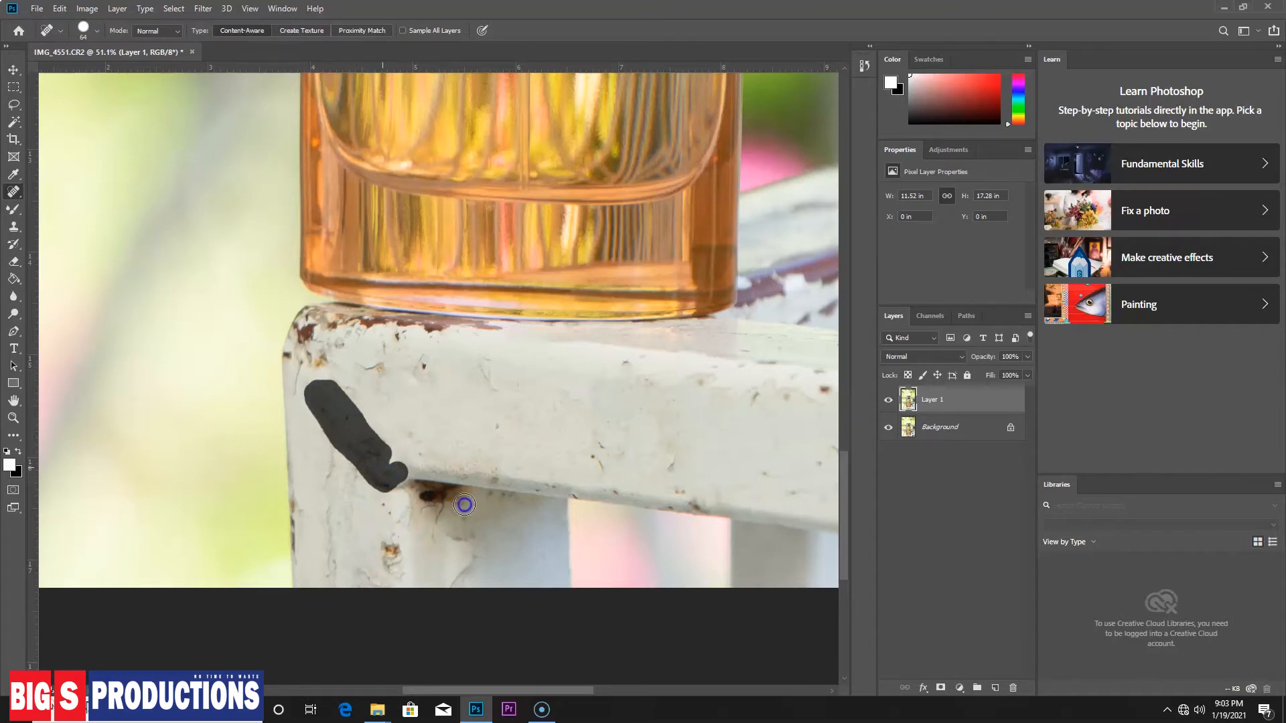
drag(464, 497, 424, 498)
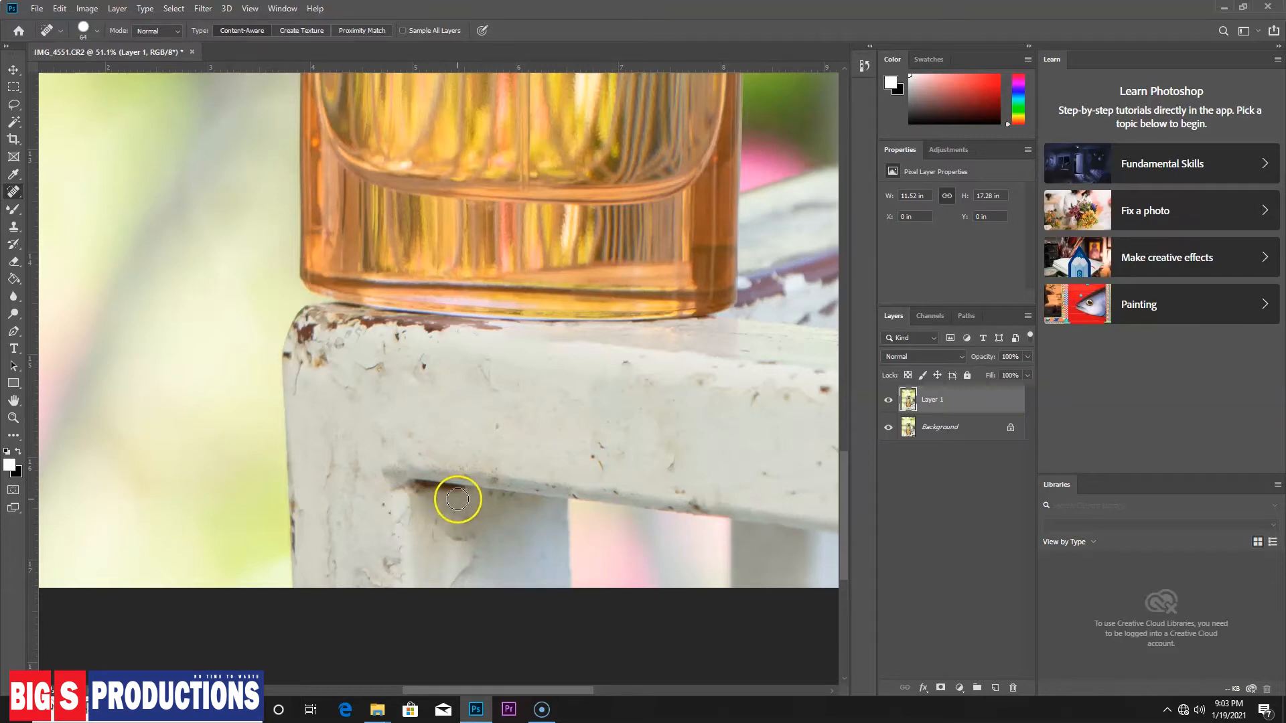
drag(396, 469, 412, 484)
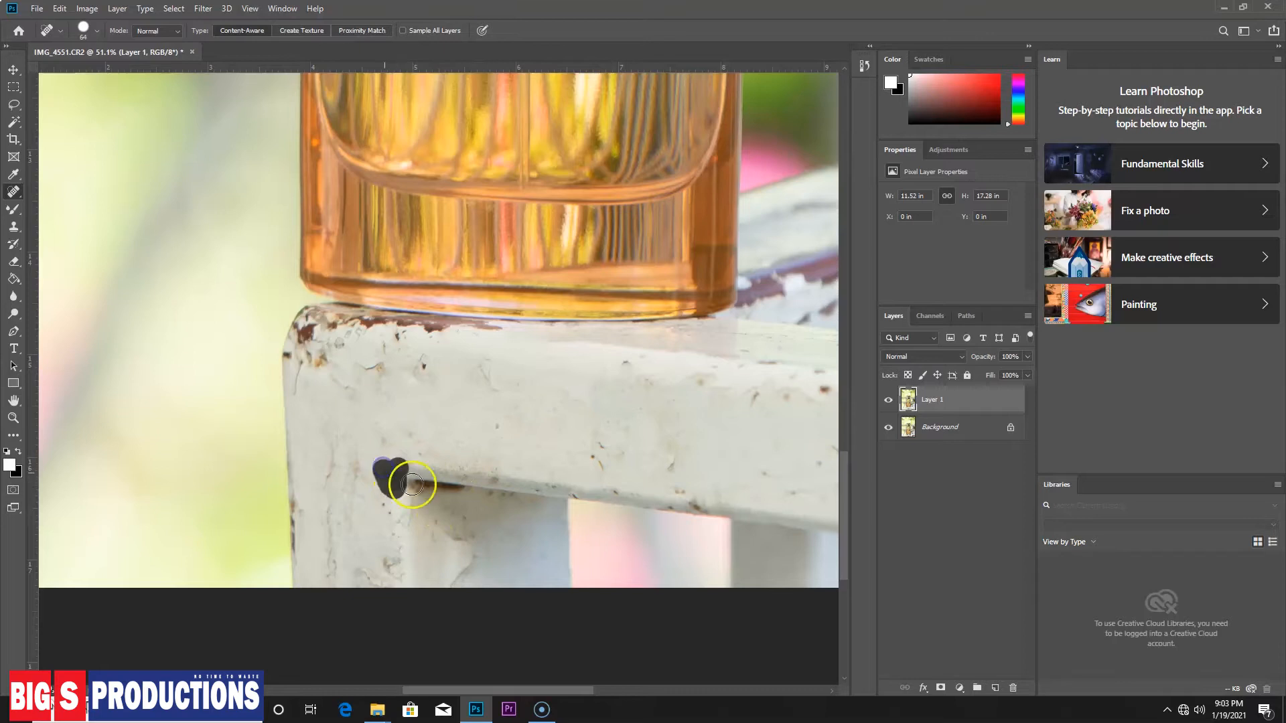
Heal the peeling paint along the rail's top-left corner beneath the bottle and the small speck below it
click(436, 333)
mouse_move(436, 333)
mouse_down()
mouse_move(331, 323)
mouse_move(327, 343)
mouse_up()
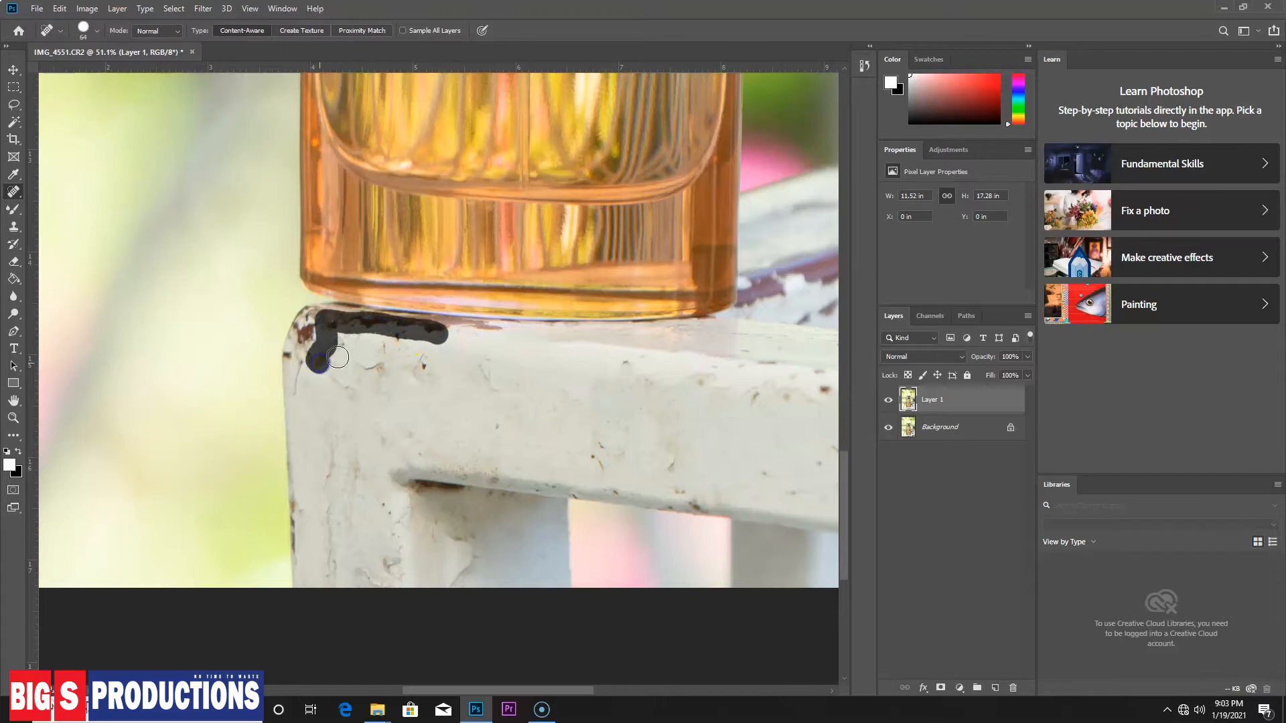
mouse_move(344, 350)
mouse_down()
mouse_move(414, 370)
mouse_move(359, 368)
mouse_move(384, 367)
mouse_move(392, 342)
mouse_move(389, 326)
mouse_move(346, 322)
mouse_up()
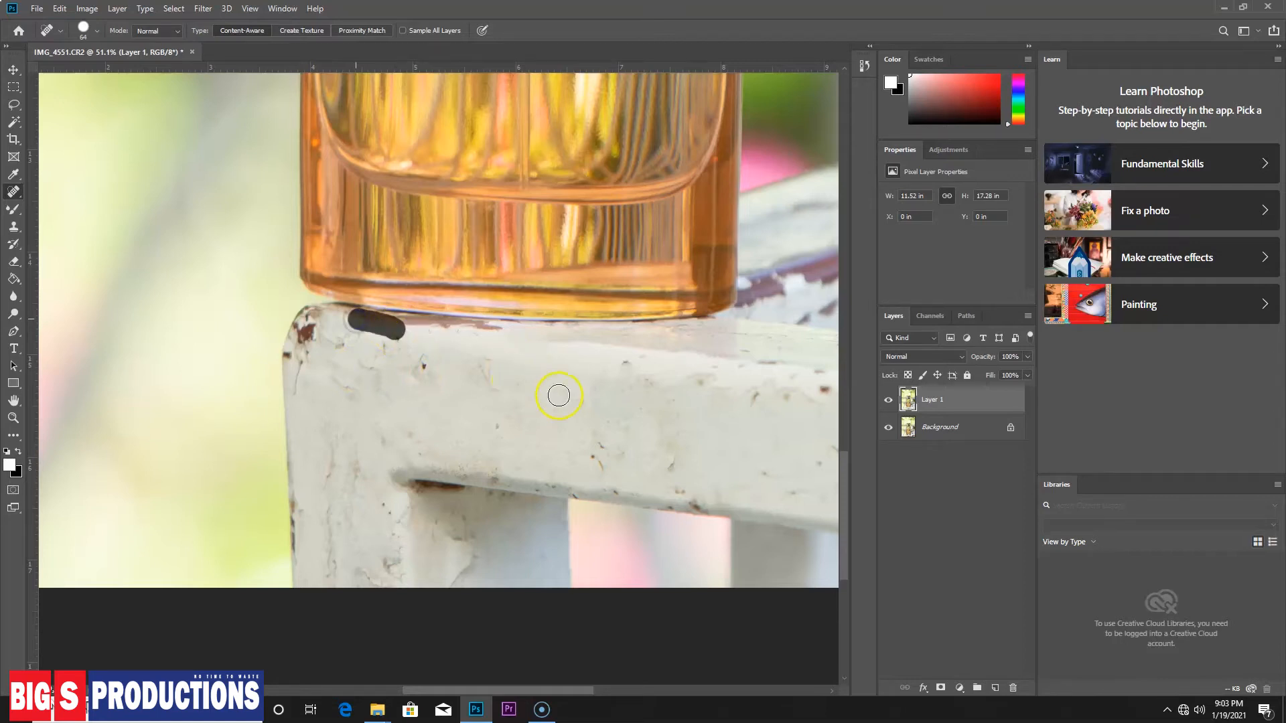
click(303, 340)
mouse_move(308, 326)
mouse_down()
mouse_move(293, 360)
mouse_move(302, 328)
mouse_move(332, 332)
mouse_move(314, 318)
mouse_move(303, 333)
mouse_move(315, 345)
mouse_move(310, 320)
mouse_move(379, 325)
mouse_up()
click(292, 357)
click(314, 318)
click(310, 320)
click(427, 369)
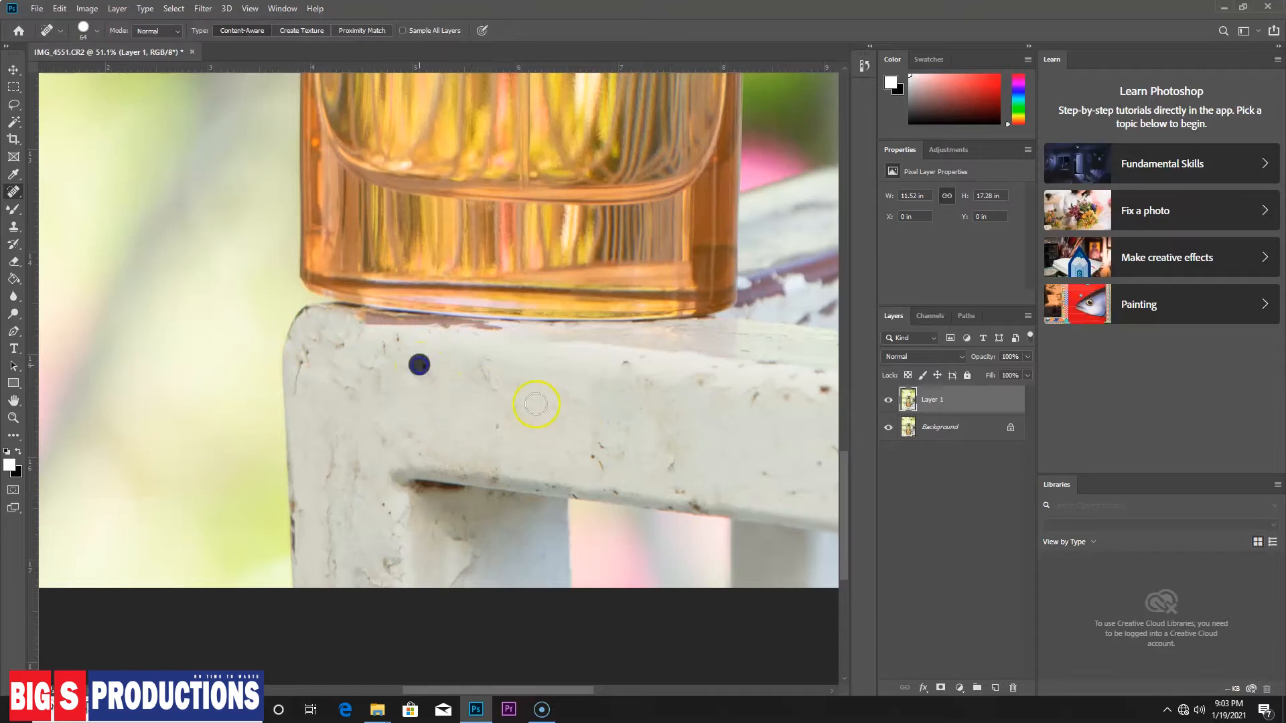
Compare the retouched front rail with the original by toggling the visibility of Layer 1
mouse_move(632, 425)
mouse_down()
mouse_move(381, 368)
mouse_move(398, 370)
mouse_up()
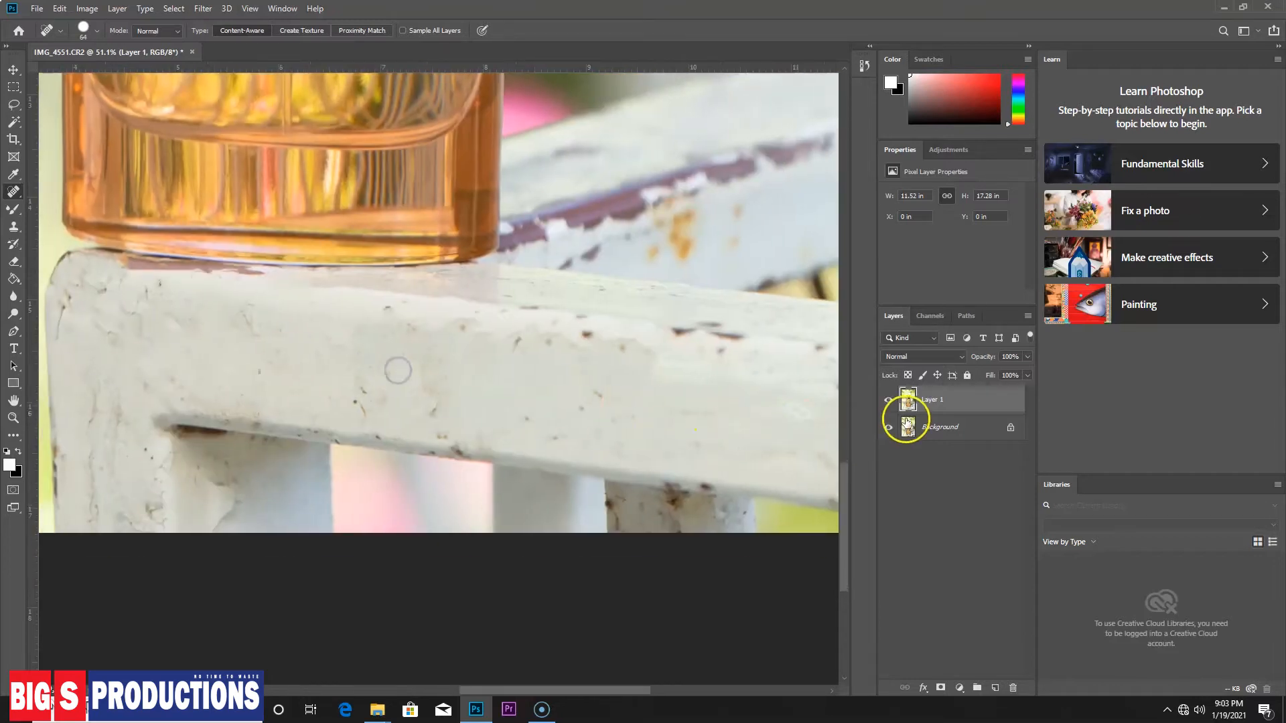
click(889, 401)
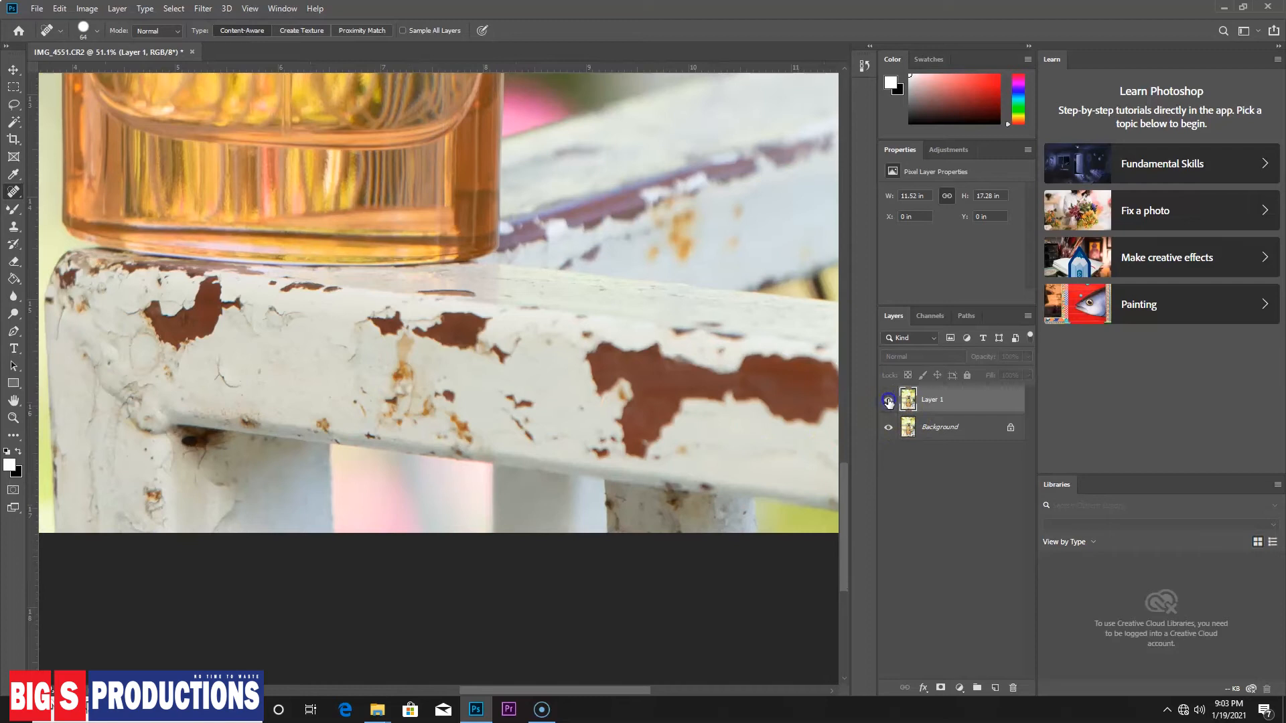
click(888, 401)
click(889, 400)
click(888, 401)
Heal the leftover brown specks along the upper edge of the front rail's right half
drag(737, 339, 710, 336)
click(681, 332)
click(592, 410)
click(583, 335)
click(816, 348)
Heal the small rust specks on the lower middle of the front rail, above the opening
click(362, 405)
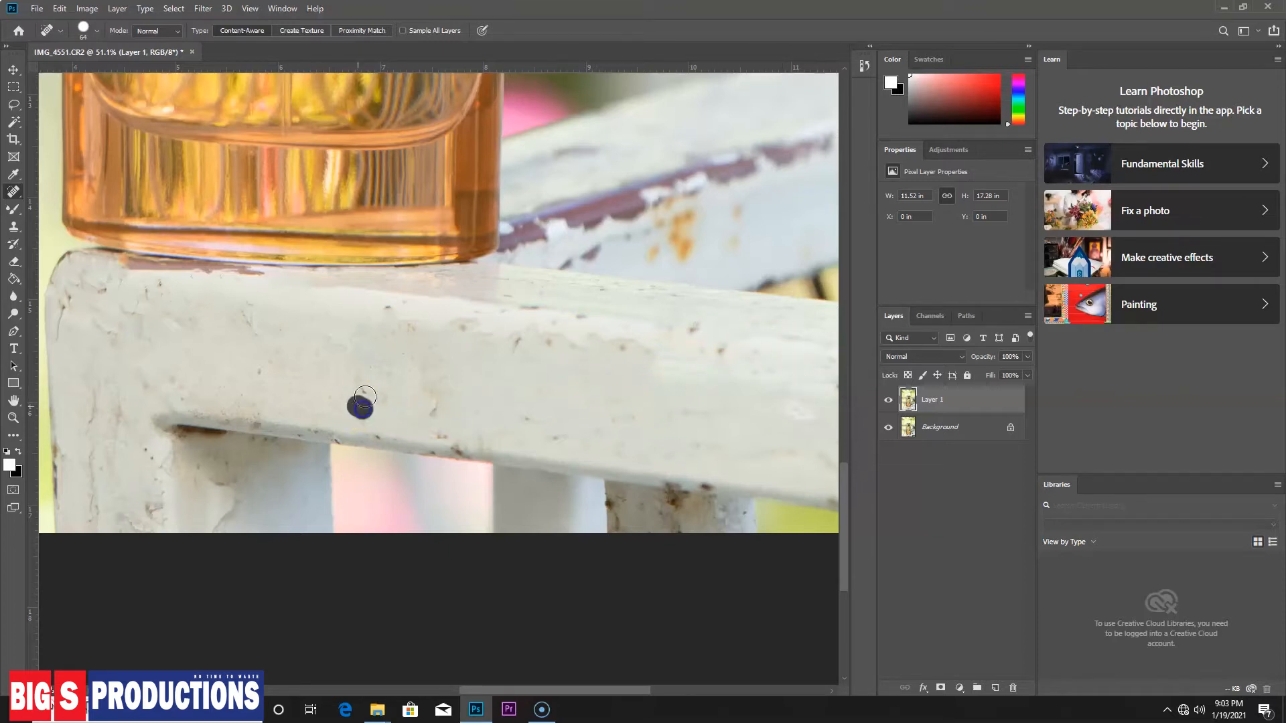
click(375, 434)
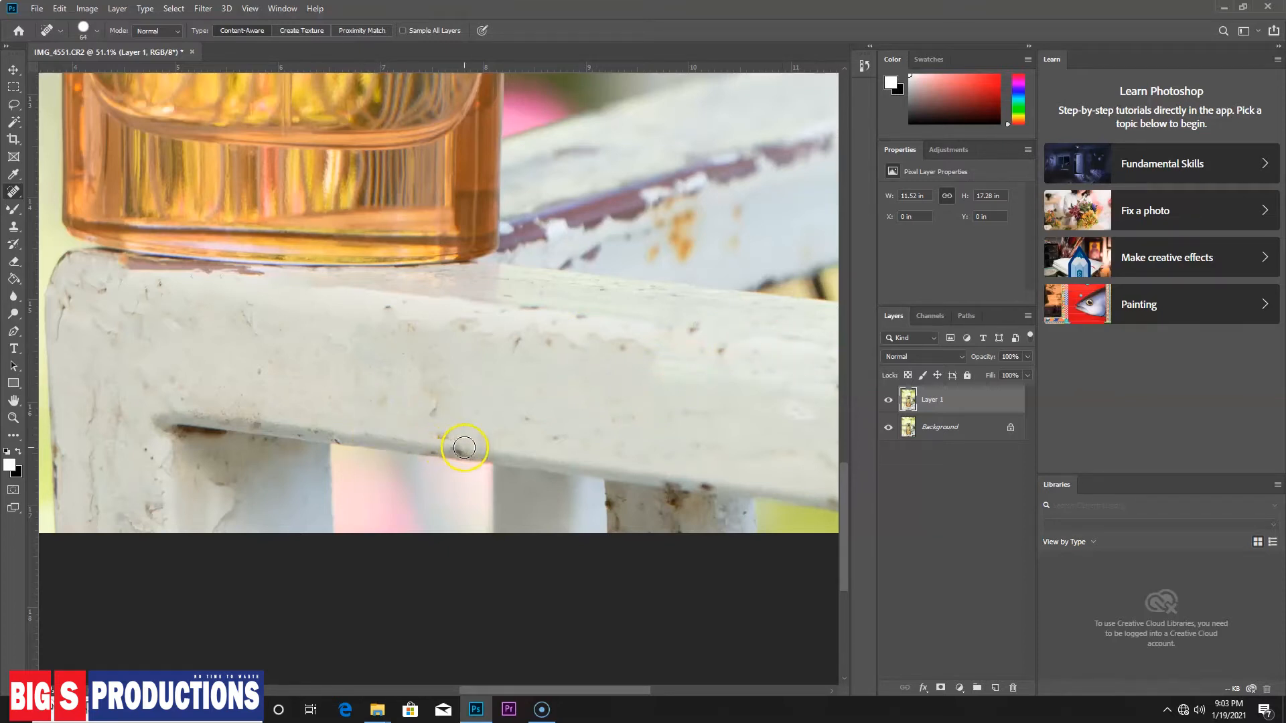
click(432, 414)
click(440, 436)
Clean the remaining faint specks along the front rail's upper edge and on the right part of its face
click(387, 312)
mouse_move(458, 327)
mouse_down()
mouse_move(545, 342)
mouse_move(589, 310)
mouse_move(525, 305)
mouse_move(539, 306)
mouse_up()
click(601, 292)
click(687, 330)
click(718, 350)
mouse_move(708, 410)
mouse_down()
mouse_move(698, 448)
mouse_move(653, 455)
mouse_up()
click(614, 448)
drag(560, 436, 549, 436)
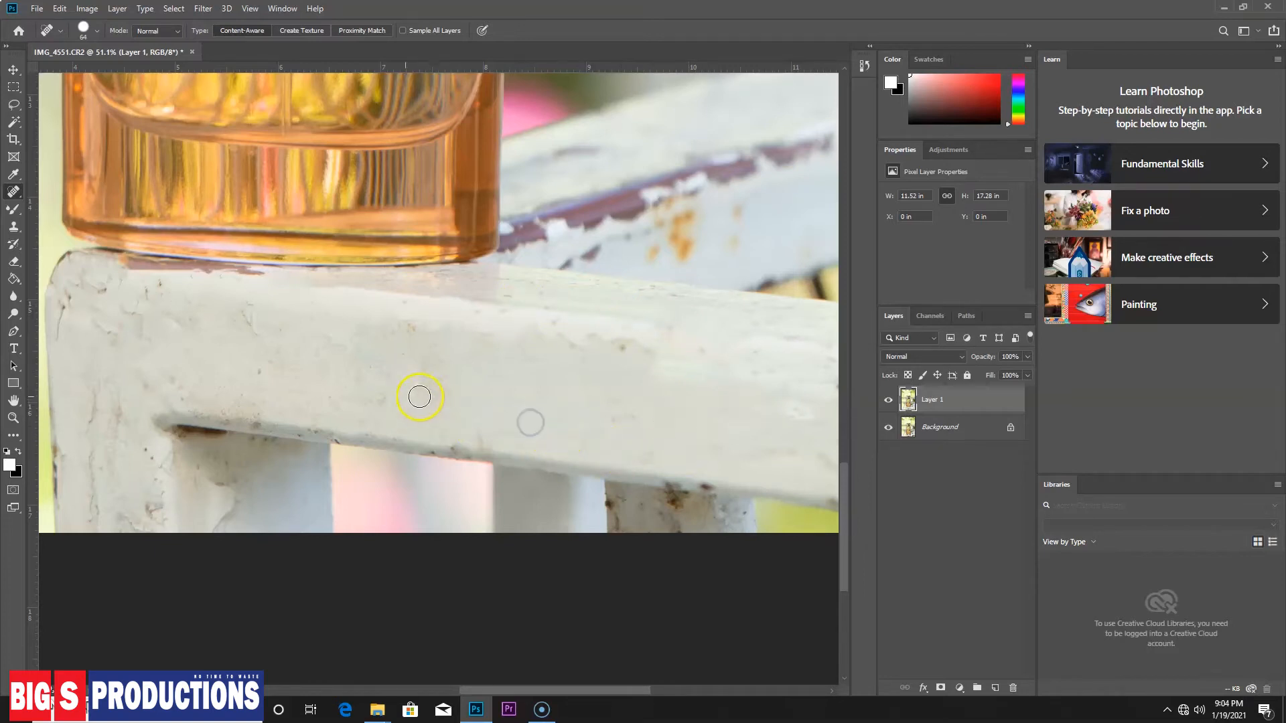
Heal the small specks on the front rail's left post and on the lower edge above the opening
drag(115, 416, 110, 434)
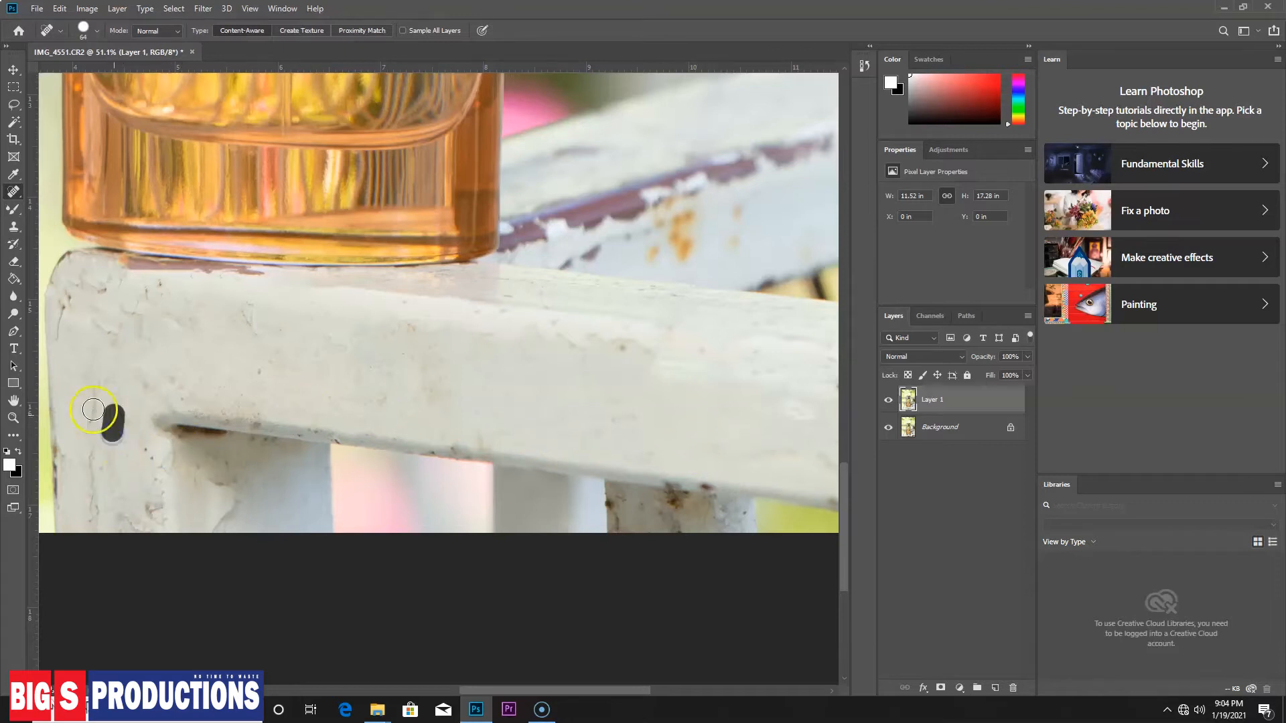
drag(95, 382, 90, 420)
drag(94, 534, 95, 468)
mouse_move(155, 513)
mouse_down()
mouse_move(147, 505)
mouse_move(228, 489)
mouse_move(217, 519)
mouse_move(214, 496)
mouse_up()
click(340, 429)
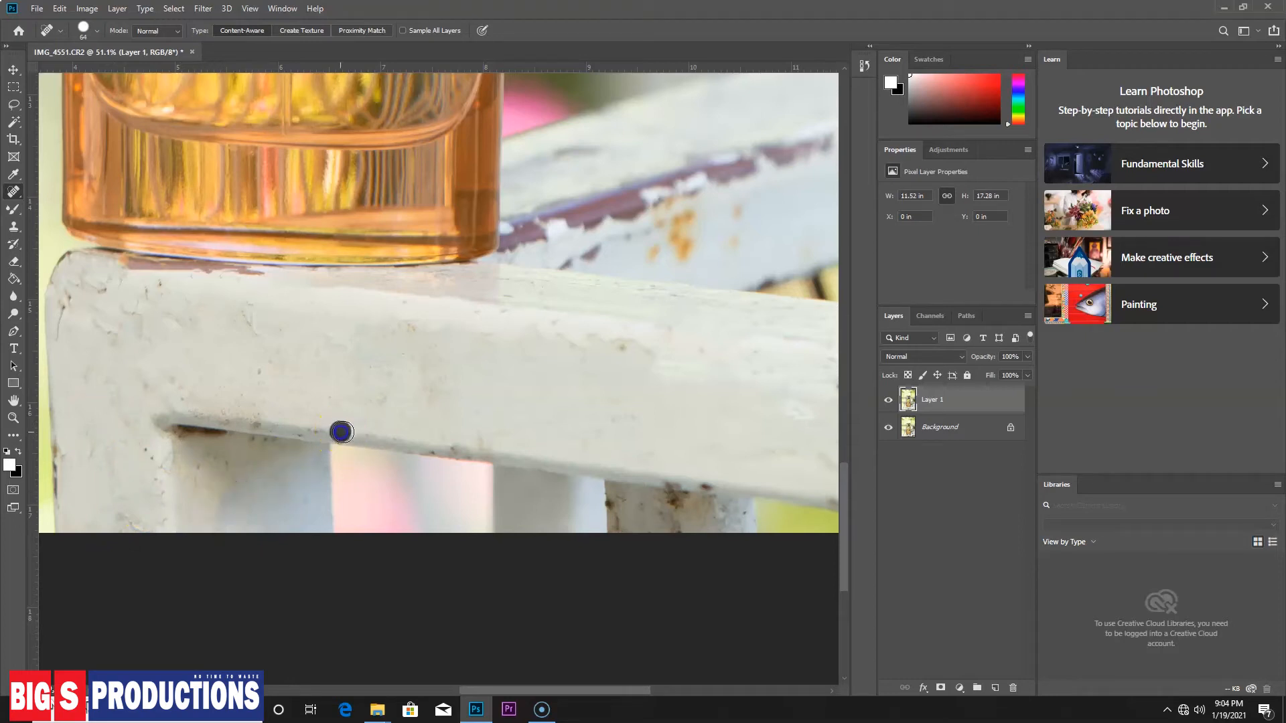
Heal the rust patches on the right slat below the front rail and along their shared edge
click(667, 501)
drag(667, 502, 691, 497)
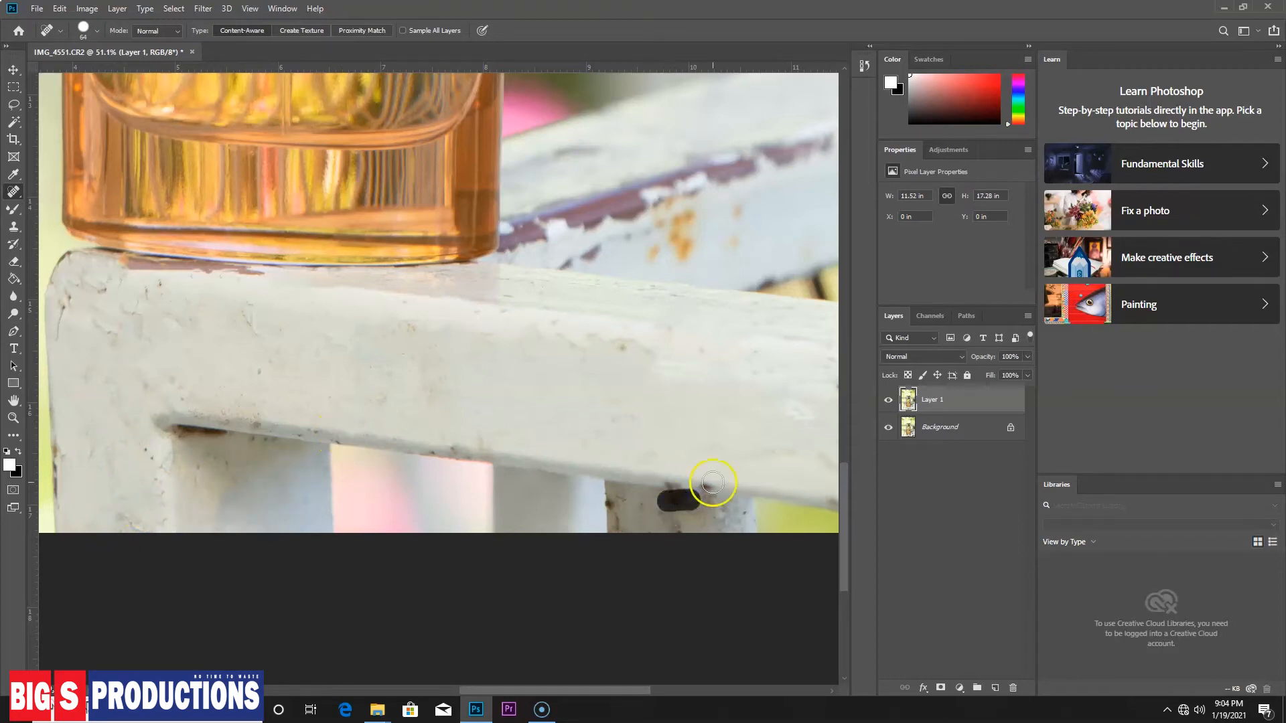
click(709, 481)
mouse_move(615, 509)
mouse_down()
mouse_move(707, 492)
mouse_move(664, 513)
mouse_move(690, 538)
mouse_up()
click(706, 488)
click(689, 499)
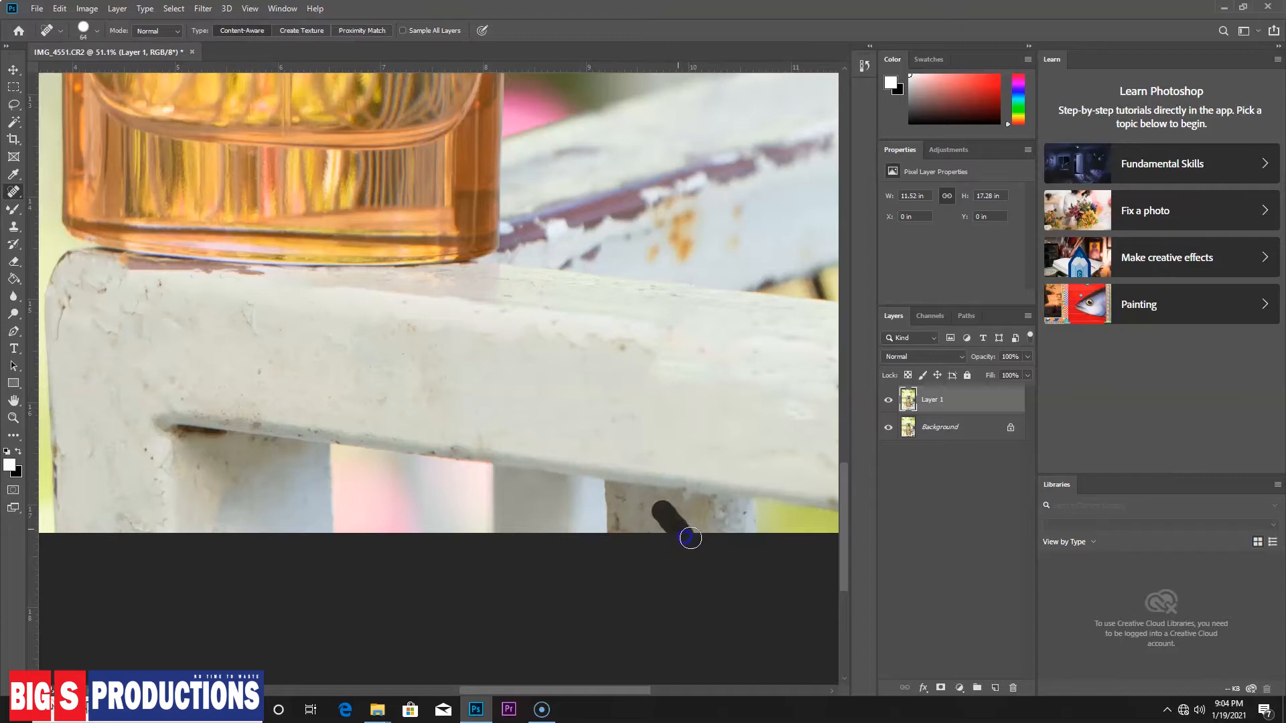
Heal the orange rust stains and loose purple flakes on the rear rail's side face
scroll(614, 267, right, 2)
scroll(614, 267, up, 5)
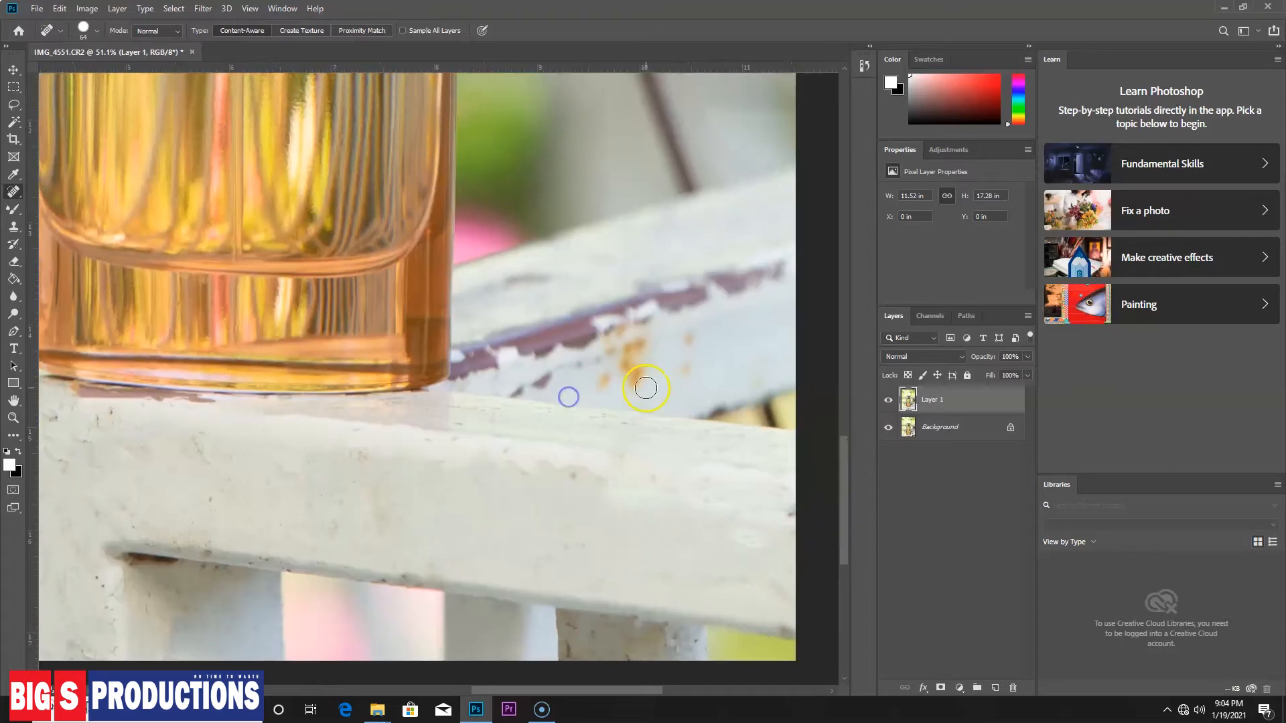
drag(686, 369, 684, 355)
click(689, 342)
click(757, 380)
click(717, 406)
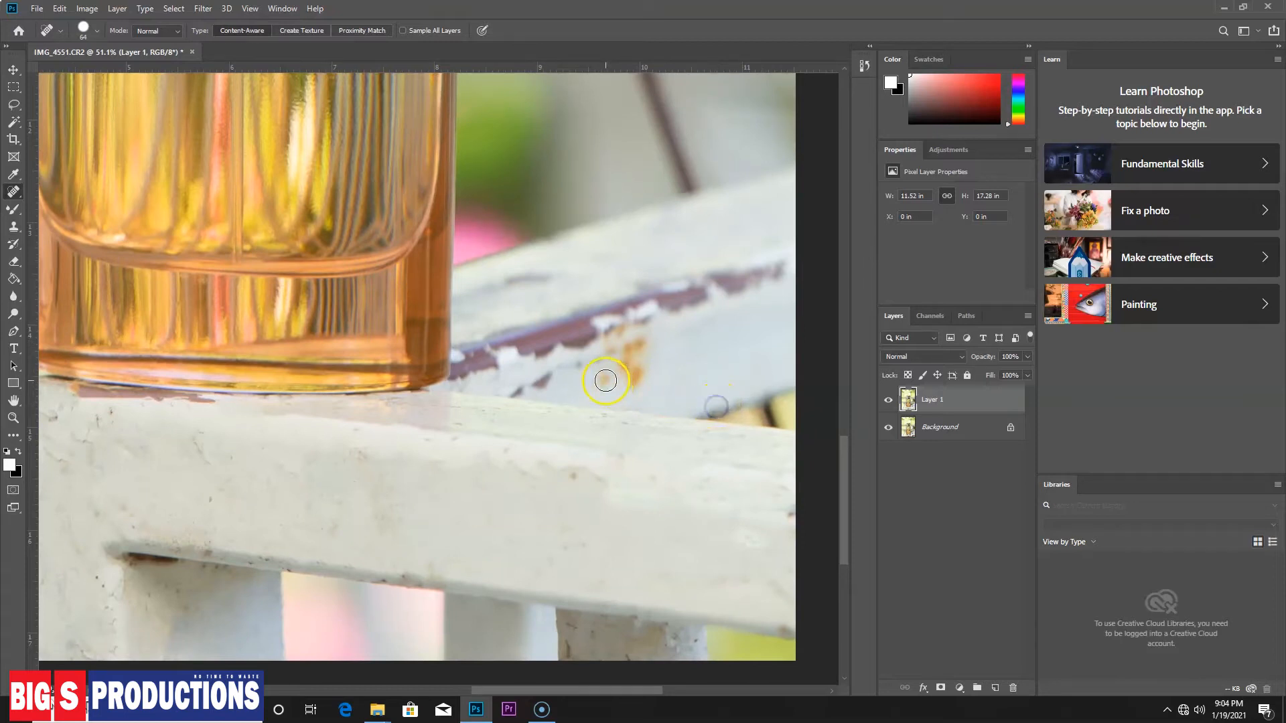
mouse_move(603, 380)
mouse_down()
mouse_move(636, 375)
mouse_move(639, 345)
mouse_move(588, 380)
mouse_move(550, 378)
mouse_up()
click(519, 390)
Heal the far right end of the rear rail's purple paint strip and the nearby gray and orange stains
mouse_move(725, 289)
mouse_down()
mouse_move(780, 272)
mouse_move(722, 282)
mouse_up()
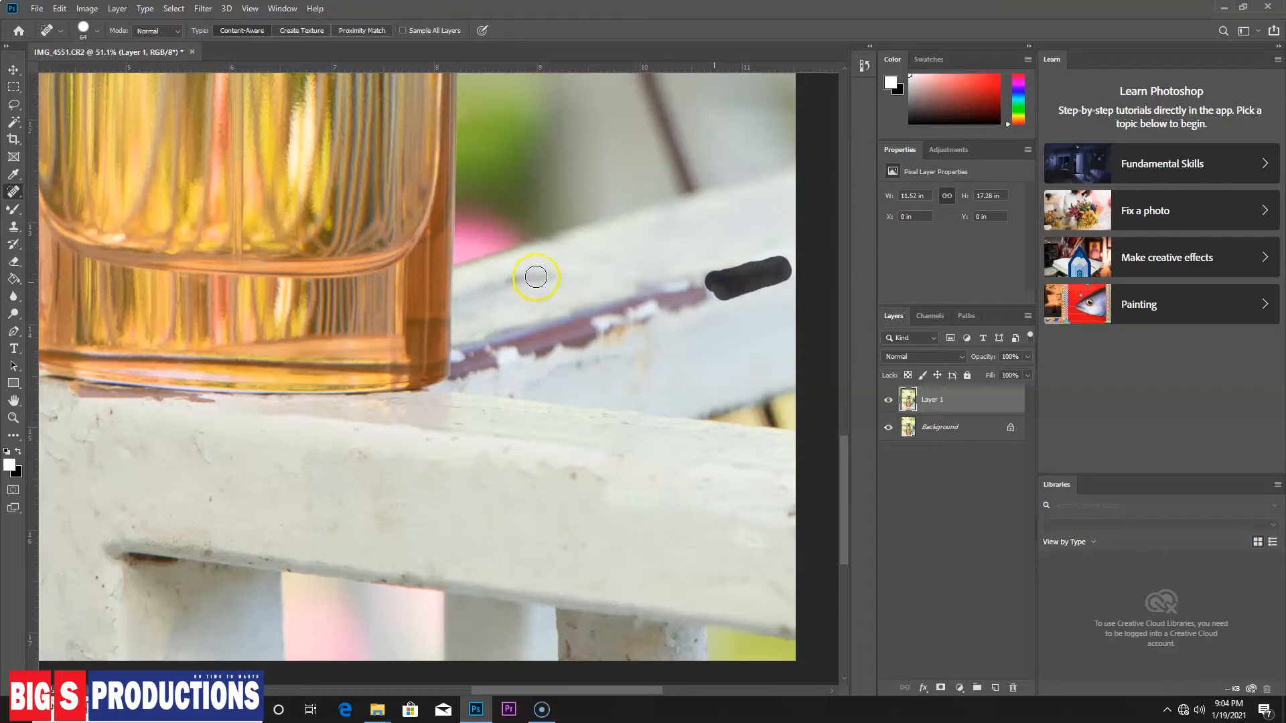
drag(545, 279, 499, 280)
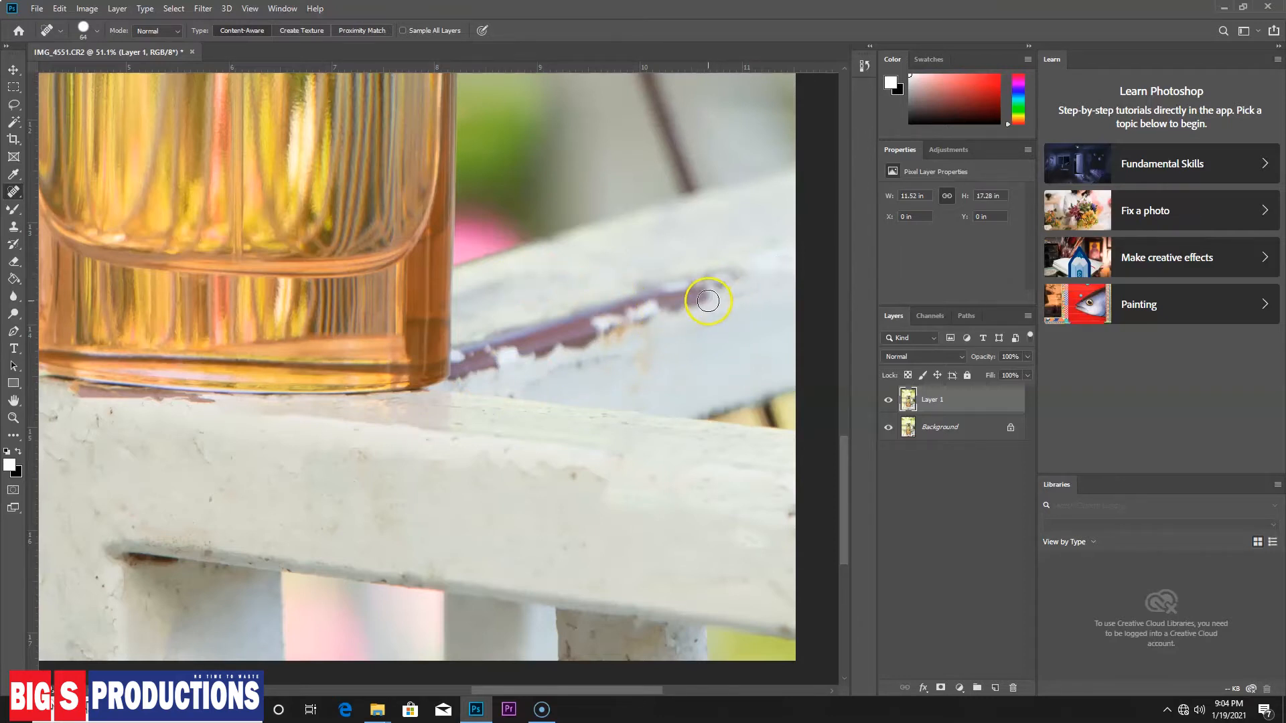
mouse_move(604, 335)
mouse_down()
mouse_move(651, 326)
mouse_move(638, 383)
mouse_up()
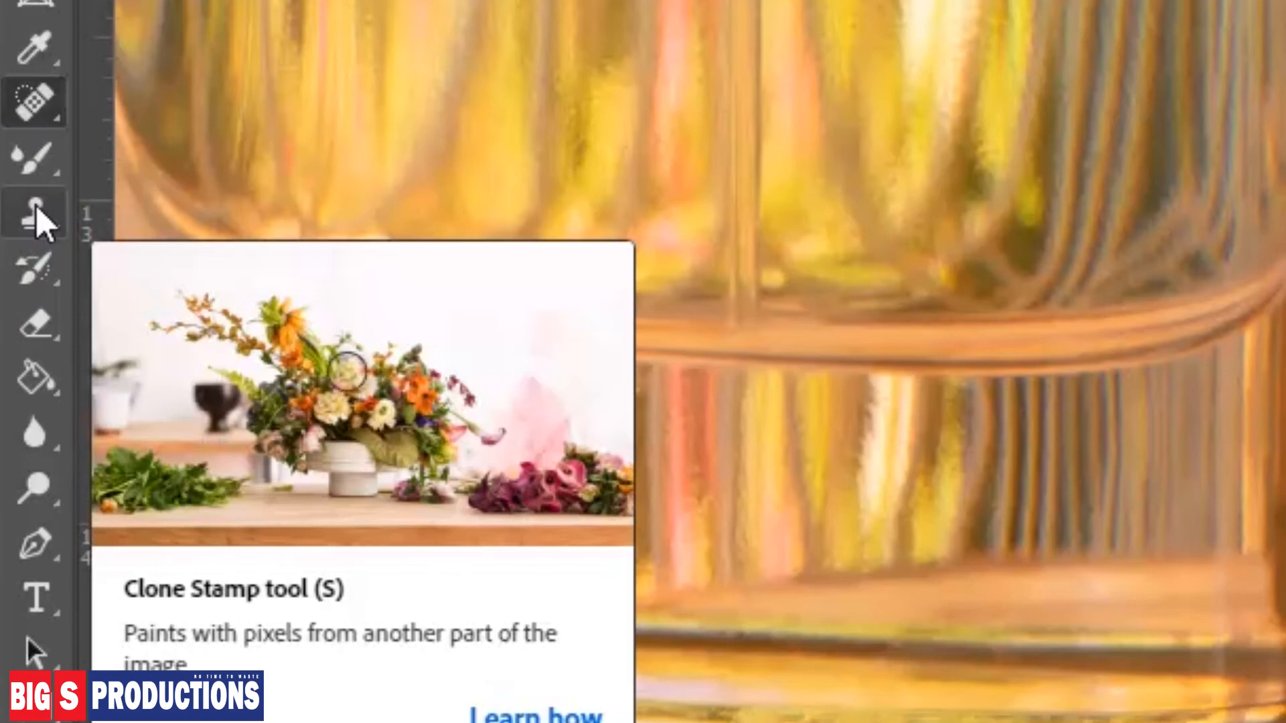
With the Clone Stamp tool, copy clean side-face paint over the lower edge of the purple strip's right part
click(642, 262)
key(s)
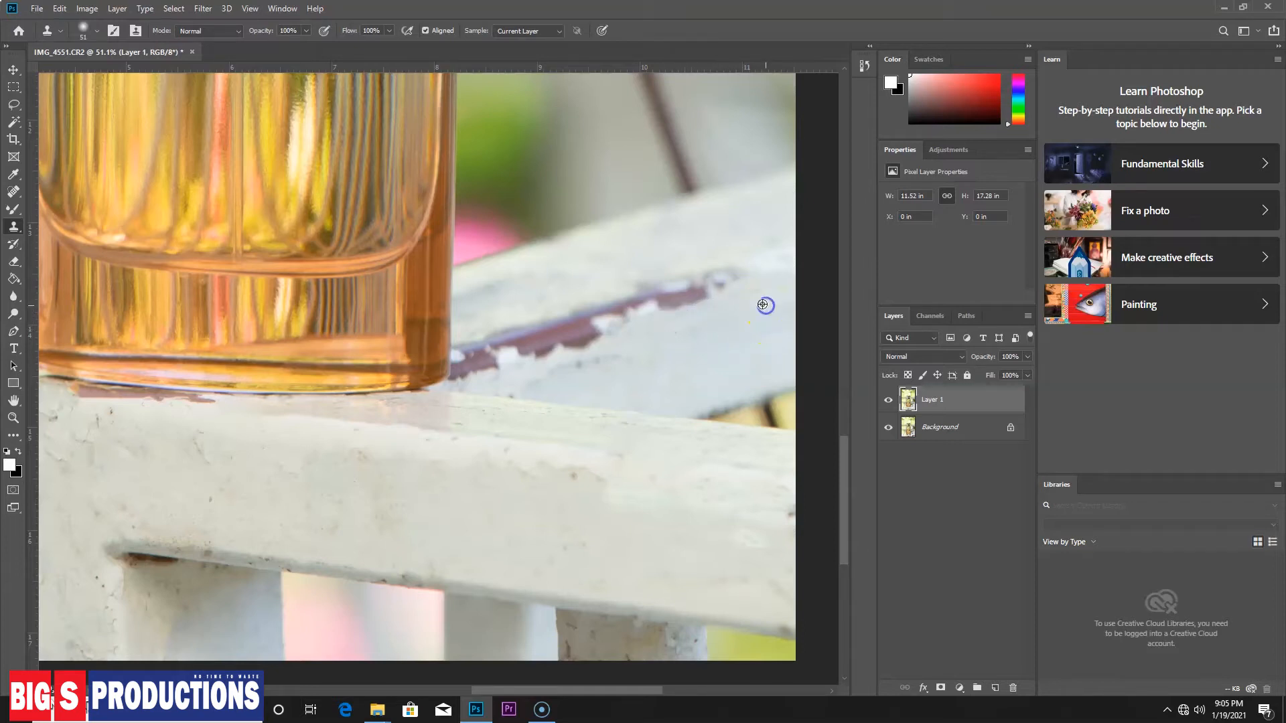
drag(736, 284, 641, 316)
alt+click(735, 316)
alt+click(741, 328)
drag(702, 320, 654, 334)
Clone clean paint over the chipped lower edge of the purple strip, working from its middle toward the bottle
alt+click(744, 330)
alt+click(741, 333)
mouse_move(698, 351)
mouse_down()
mouse_move(556, 374)
mouse_move(603, 336)
mouse_move(496, 365)
mouse_up()
alt+click(690, 339)
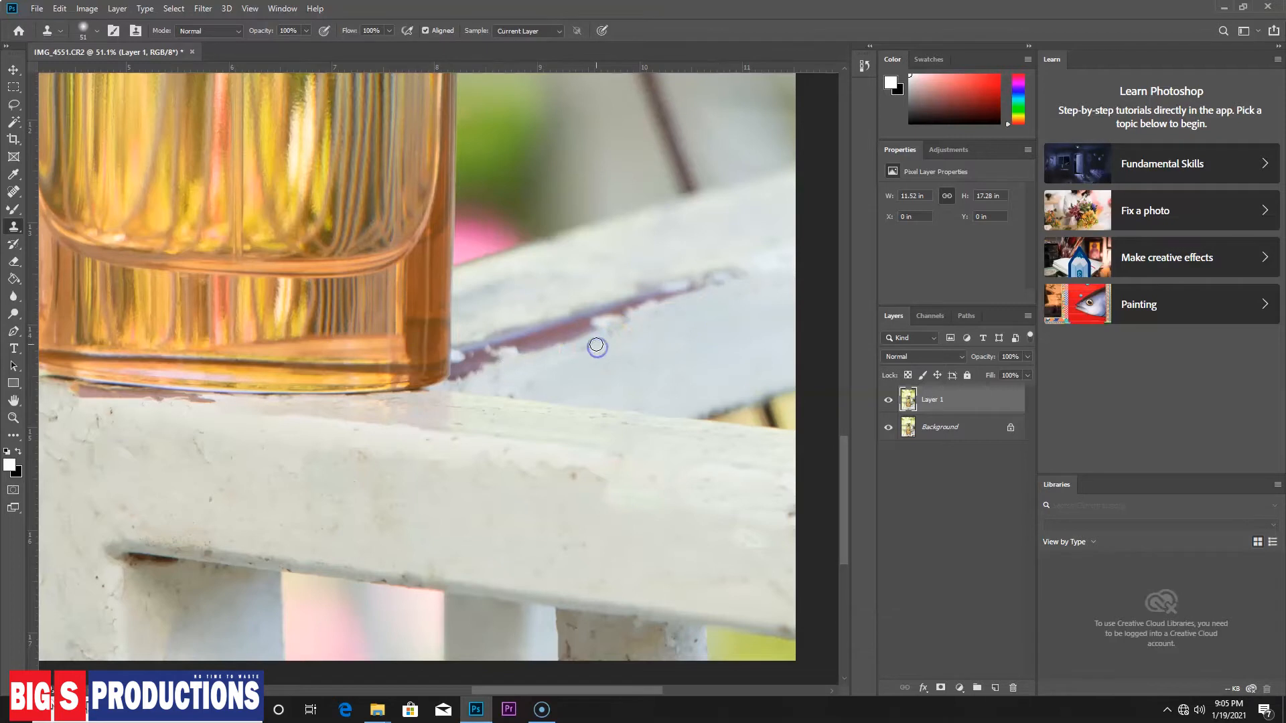
alt+click(692, 326)
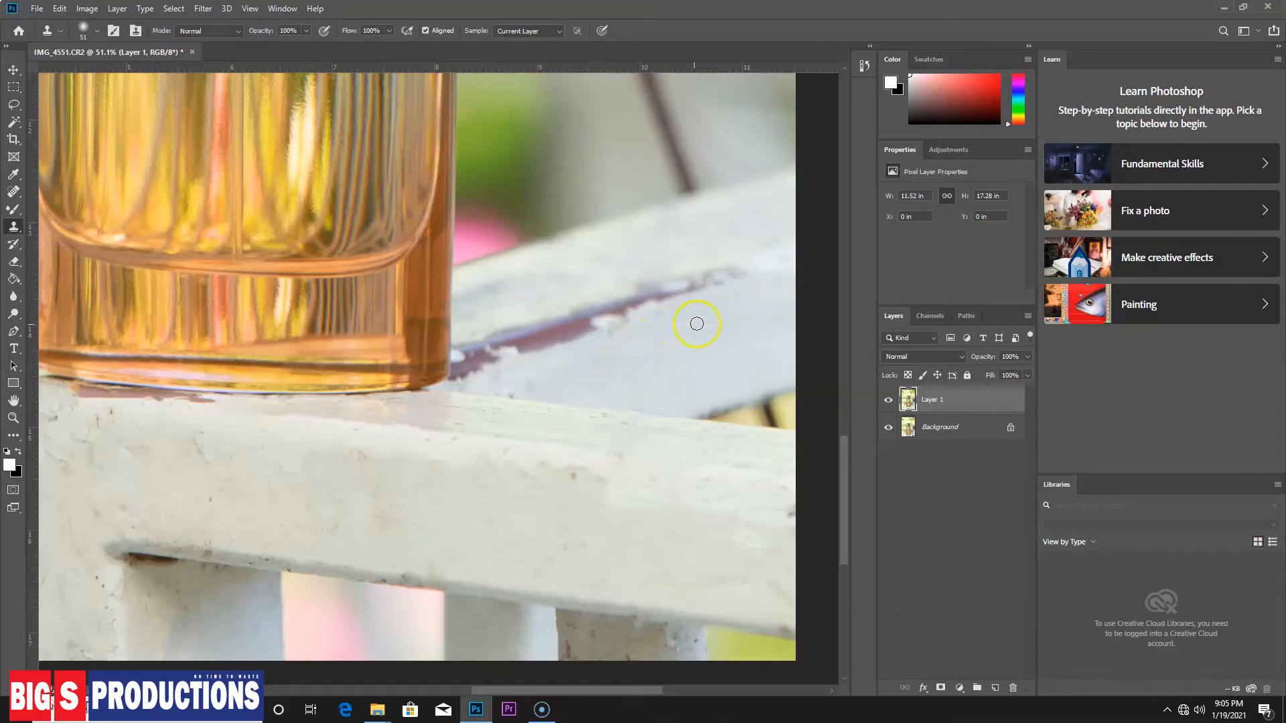
click(634, 319)
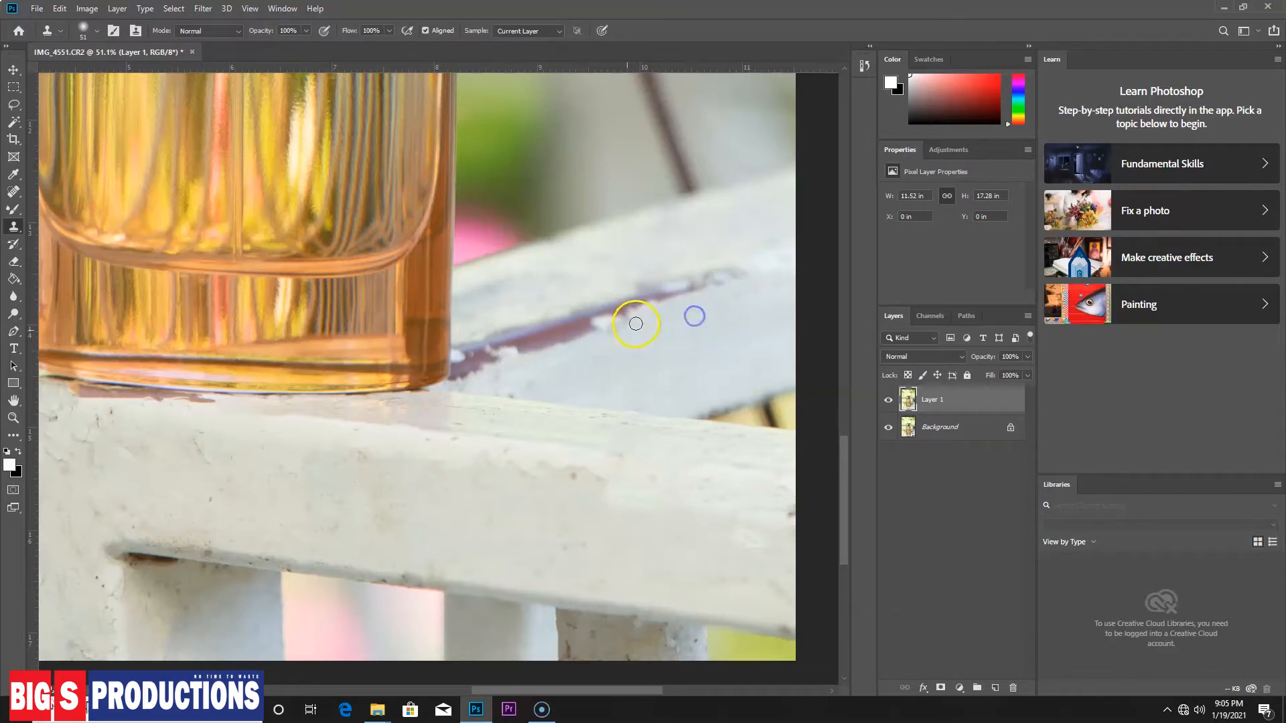
click(597, 340)
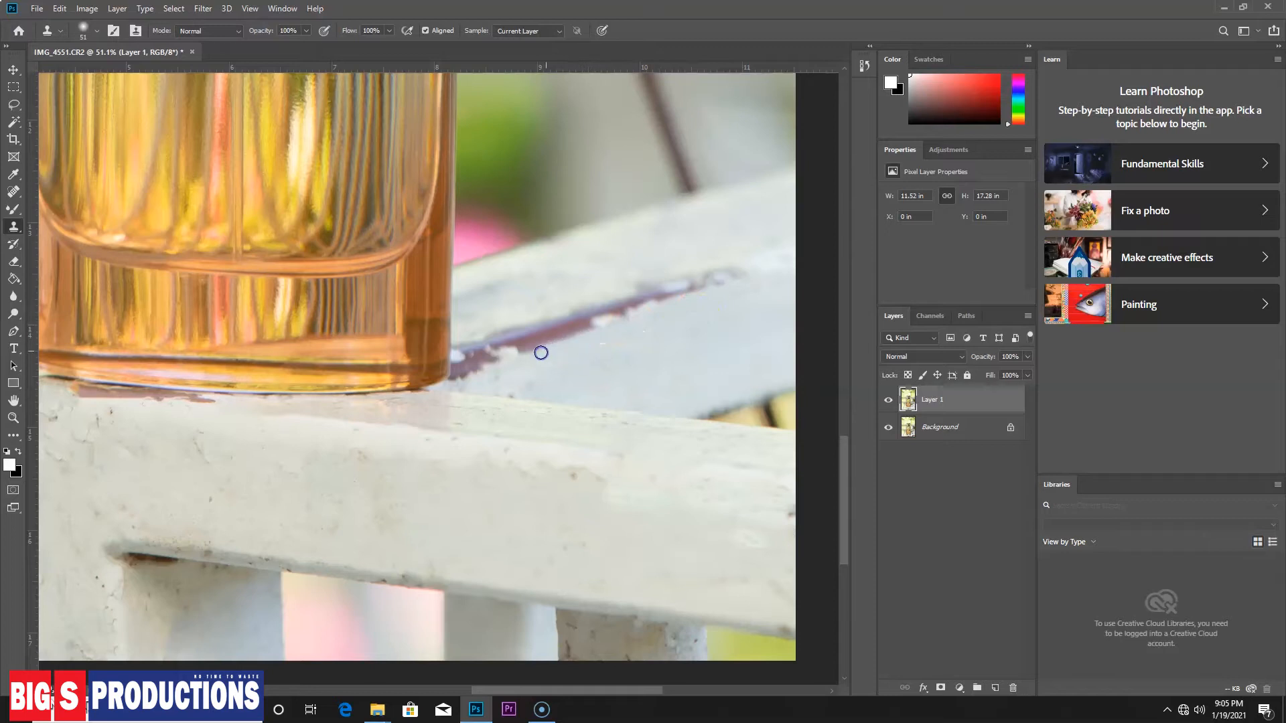
Clone clean paint from the rear rail's top face over the upper edge of the purple strip's right part
click(715, 268)
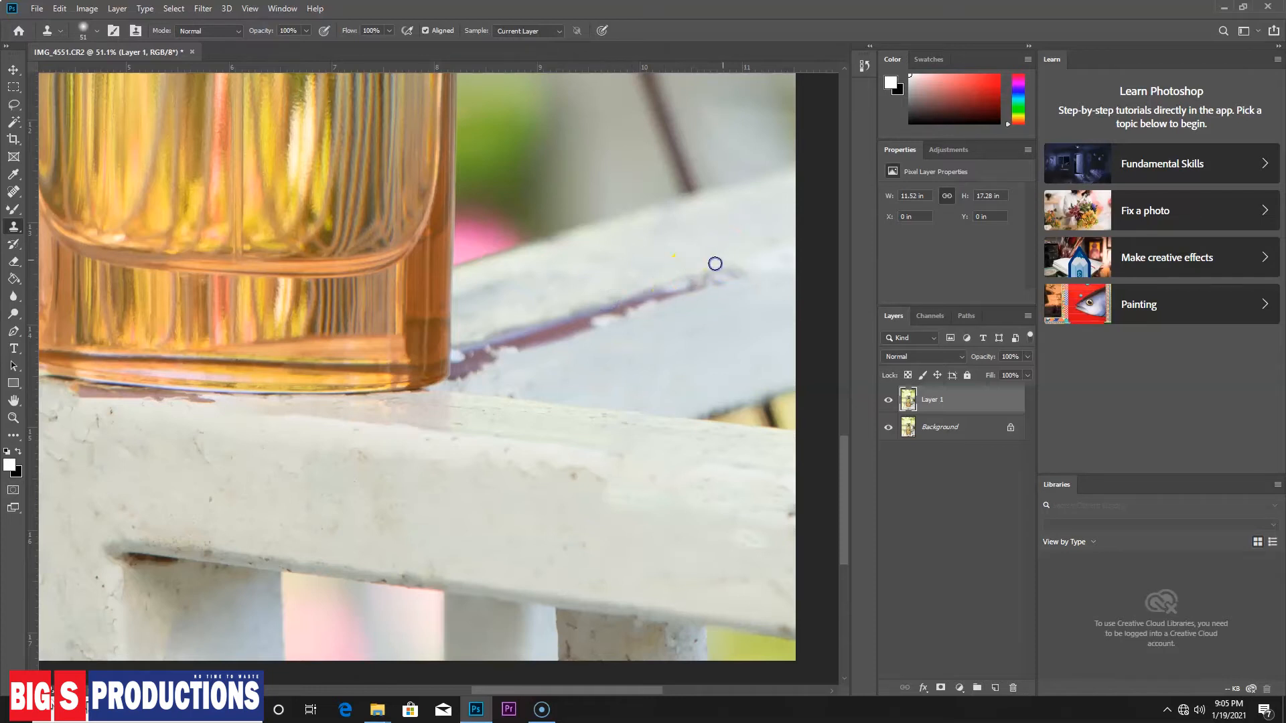
click(728, 242)
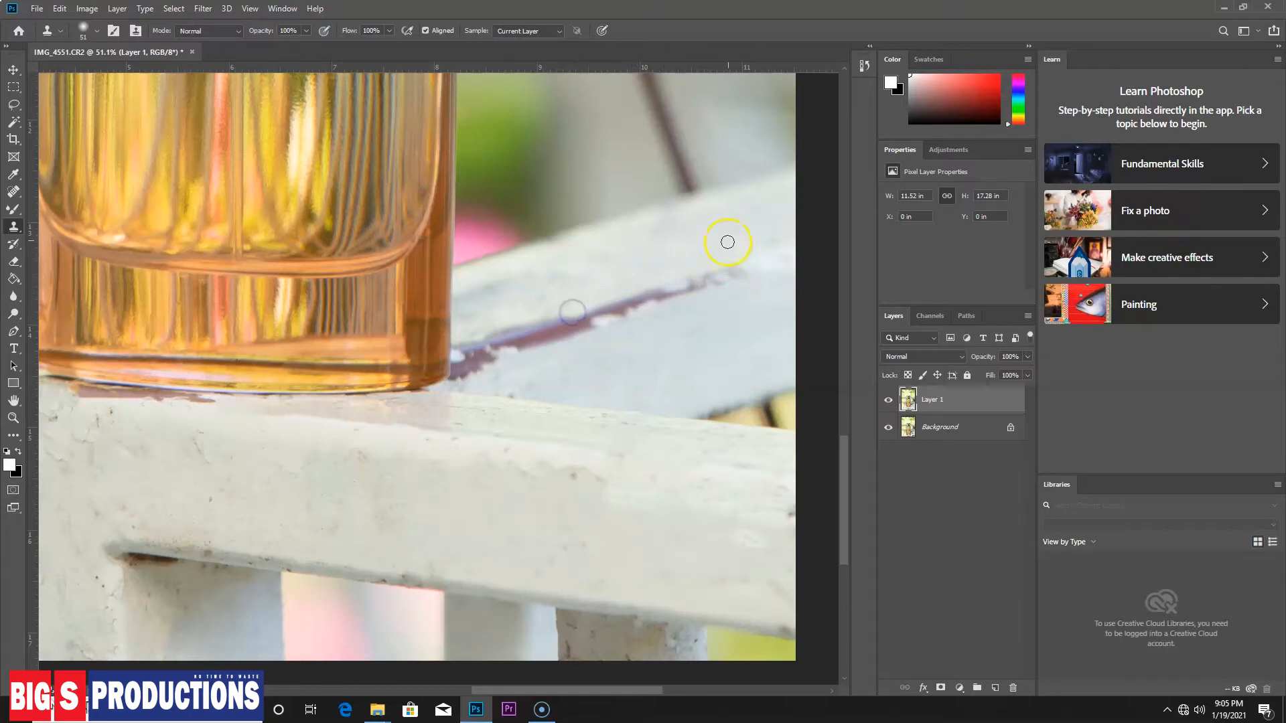
click(661, 273)
drag(673, 266, 800, 246)
Resample clean side-face paint and clone it along the strip's lower edge all the way to the bottle
alt+click(724, 253)
click(744, 301)
click(720, 308)
click(741, 292)
click(766, 286)
click(671, 322)
click(585, 349)
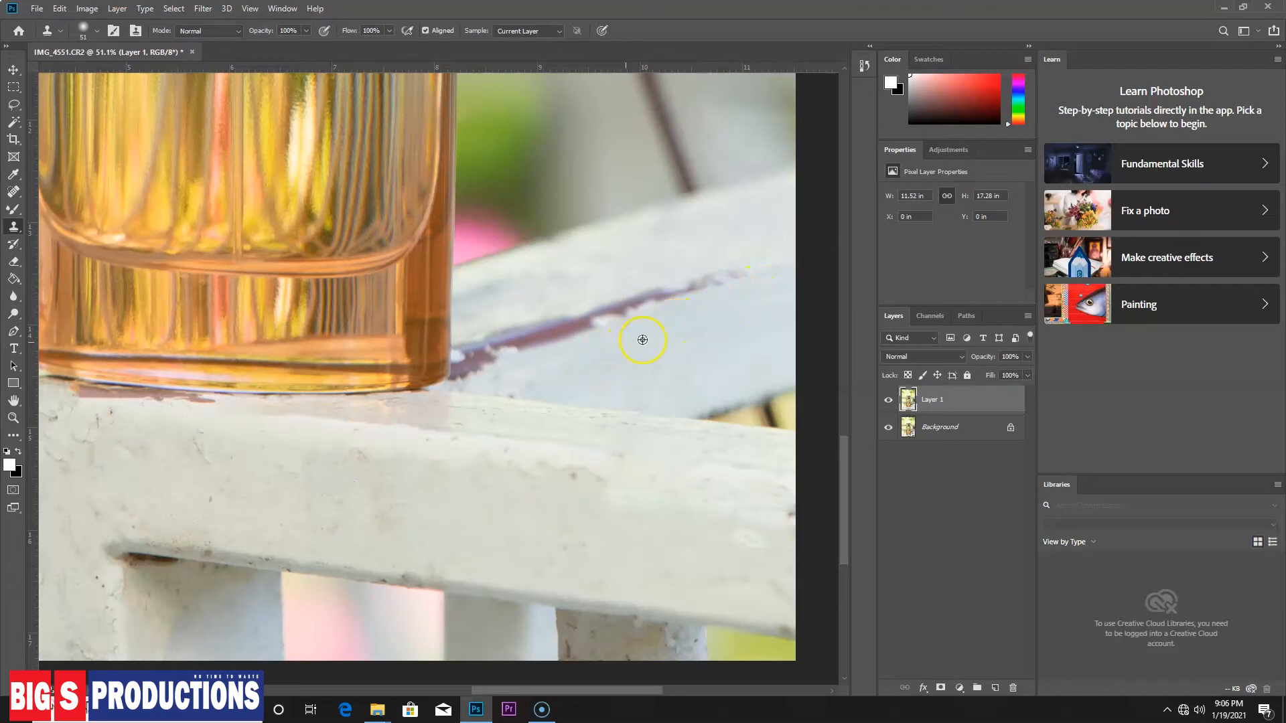
click(588, 353)
drag(702, 324, 681, 315)
drag(599, 326, 453, 376)
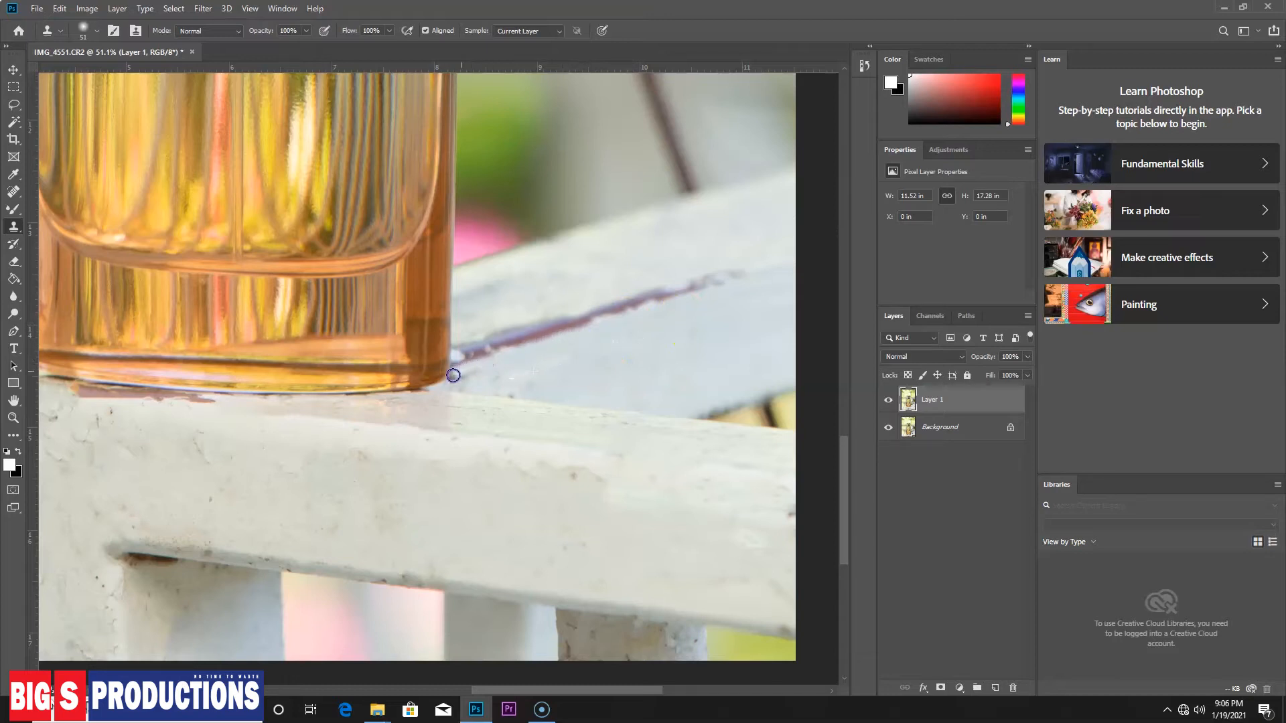
Clone over the remaining flakes beneath the purple strip right beside the bottle
alt+click(681, 325)
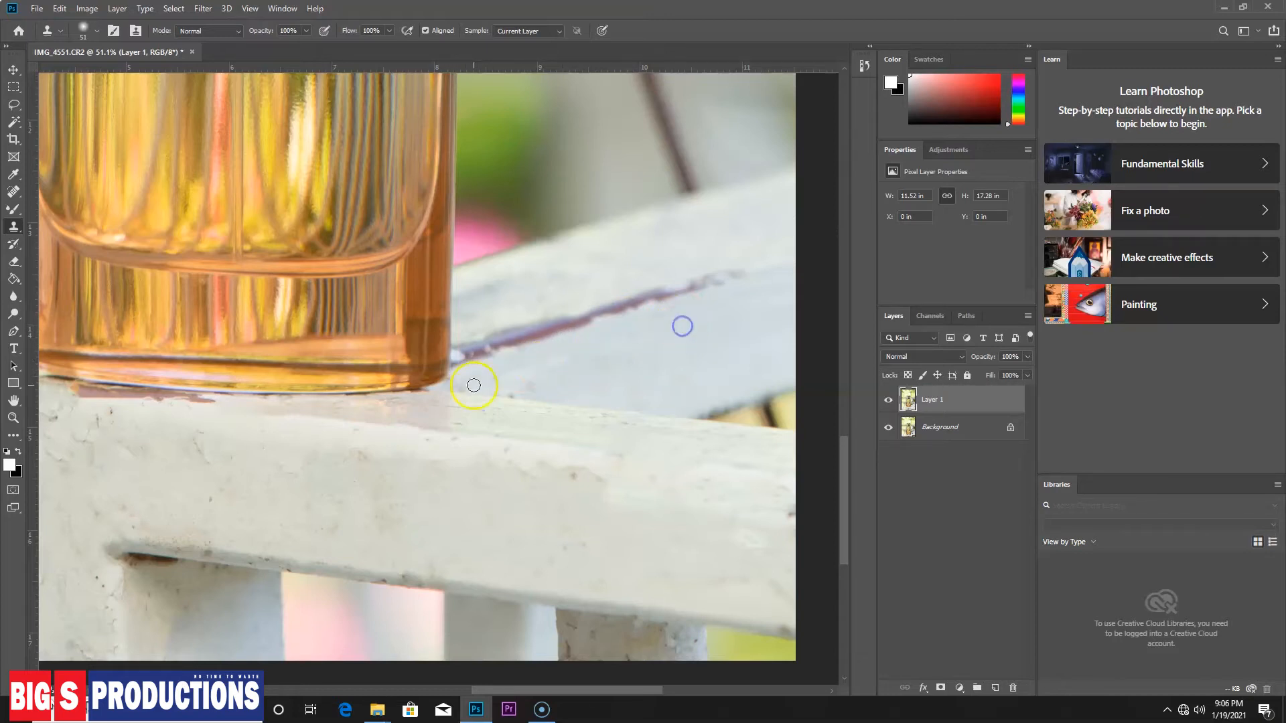
click(566, 361)
click(599, 347)
drag(587, 327, 503, 355)
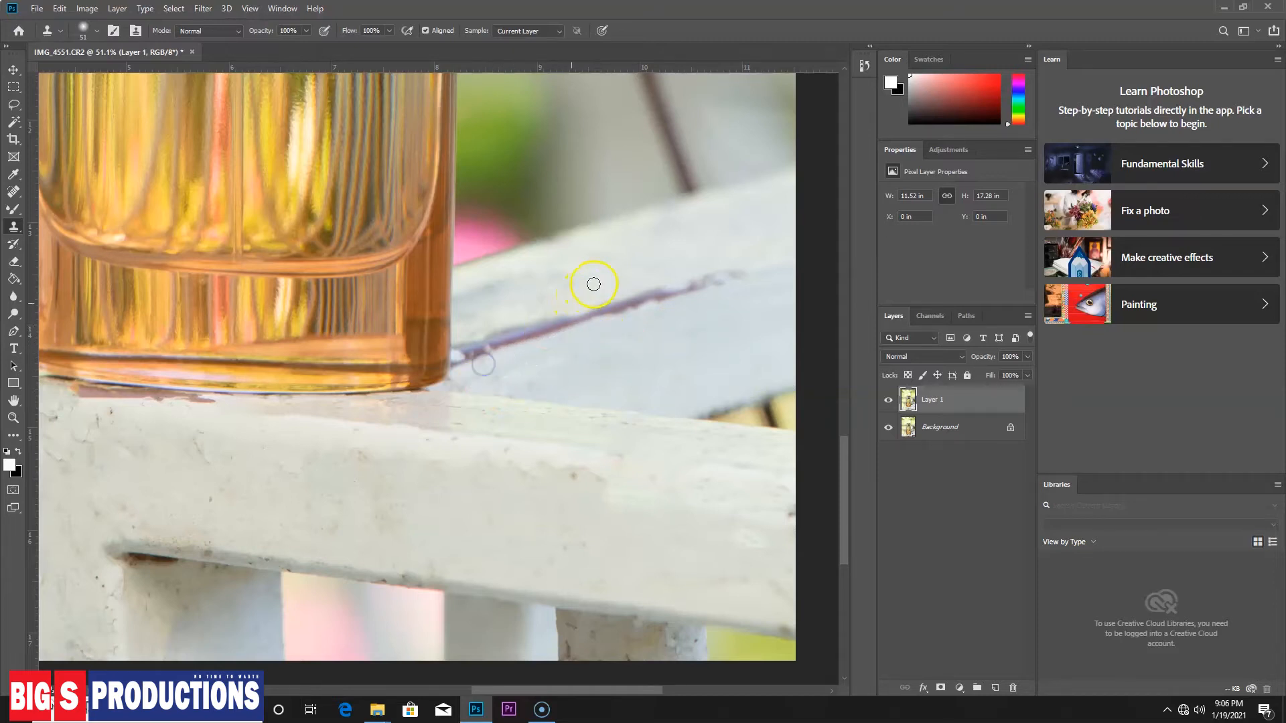
Clone top-face paint over the upper edge of the purple strip's left part near the bottle
click(573, 305)
drag(541, 319, 499, 334)
alt+click(576, 283)
alt+click(604, 286)
drag(523, 318, 567, 309)
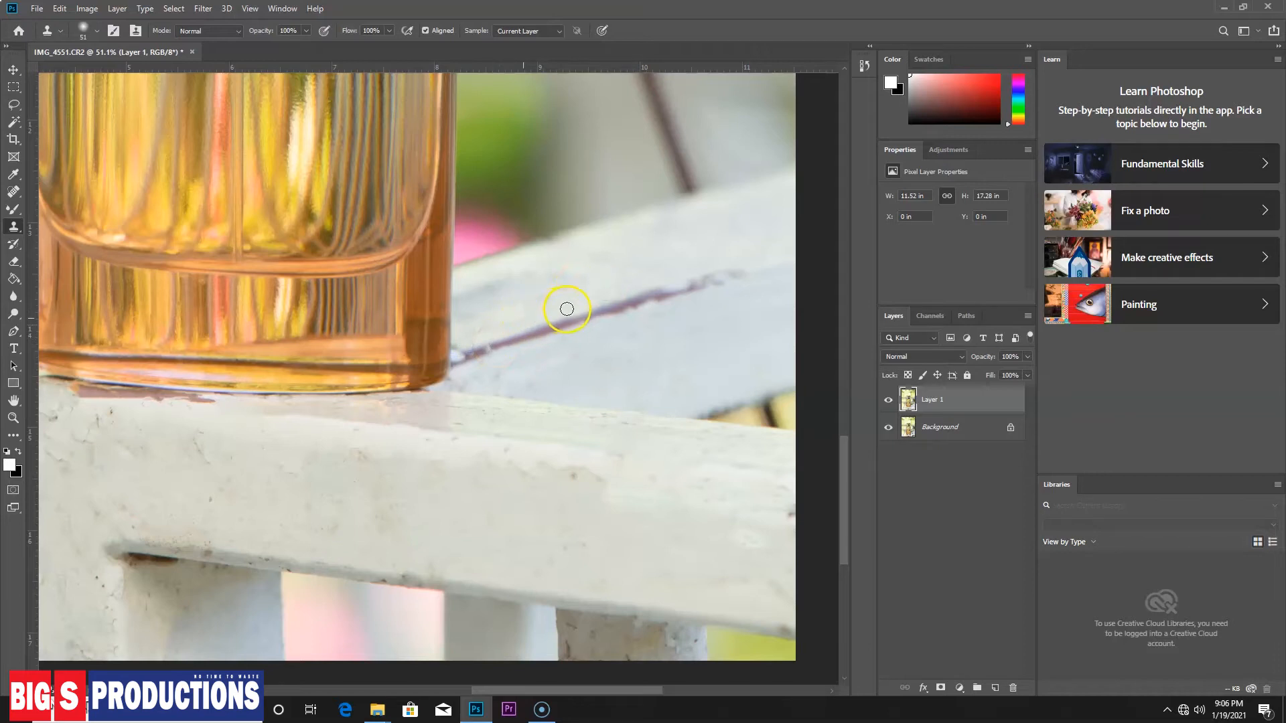
Thin the middle and right part of the purple line by cloning clean paint from both faces of the rear rail
alt+click(667, 330)
click(606, 330)
alt+click(567, 297)
drag(592, 302, 674, 284)
Clone out the thin purple line on the rear rail from its right end to past the middle
alt+click(738, 306)
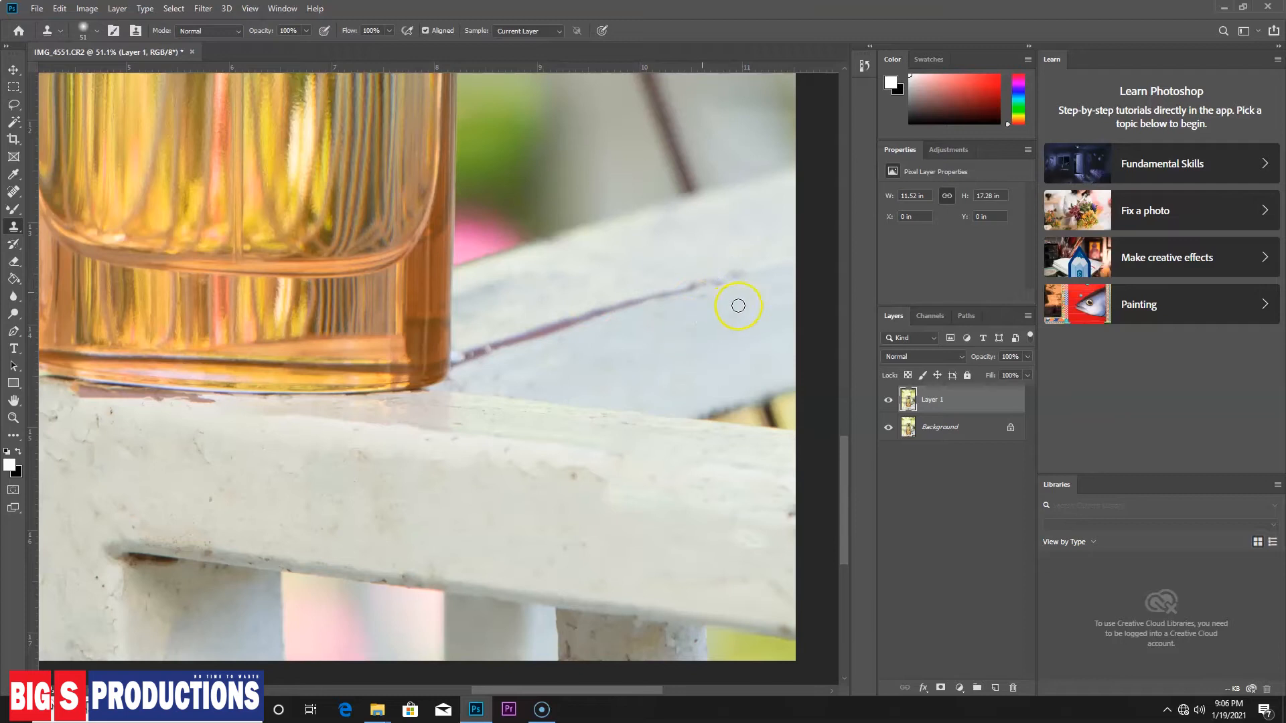
drag(739, 271, 710, 283)
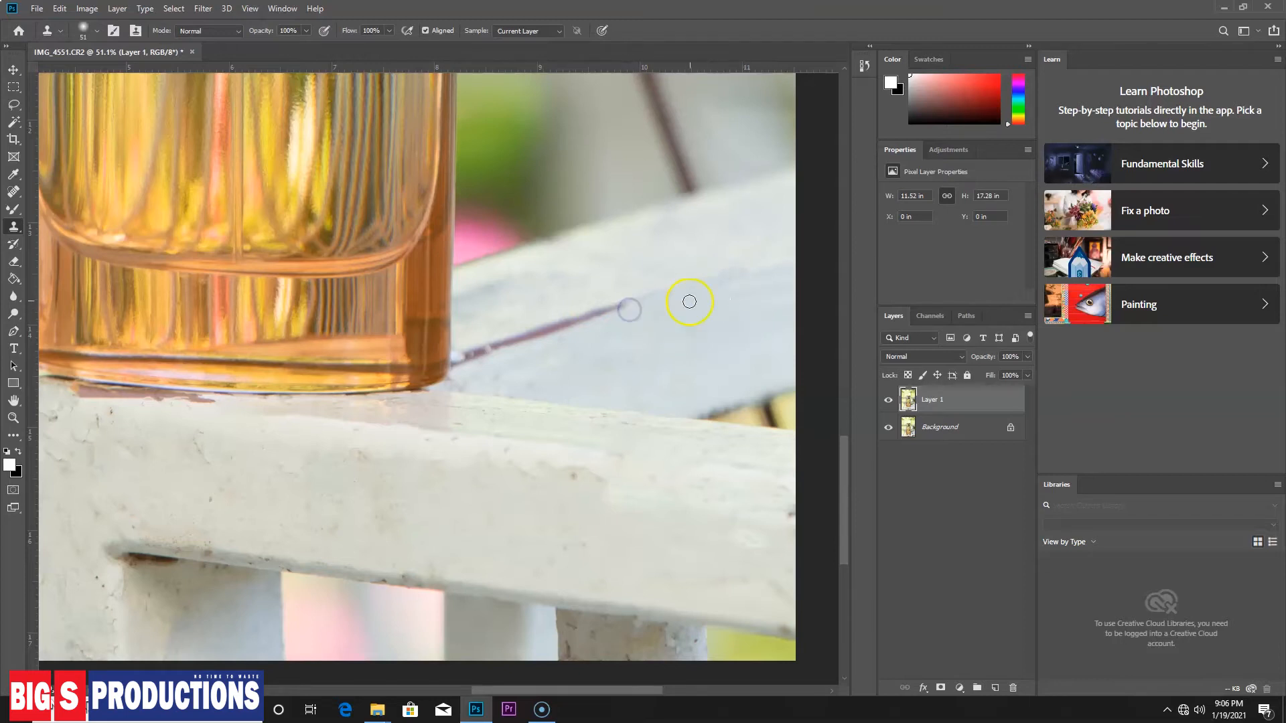
alt+click(699, 307)
drag(590, 317, 545, 328)
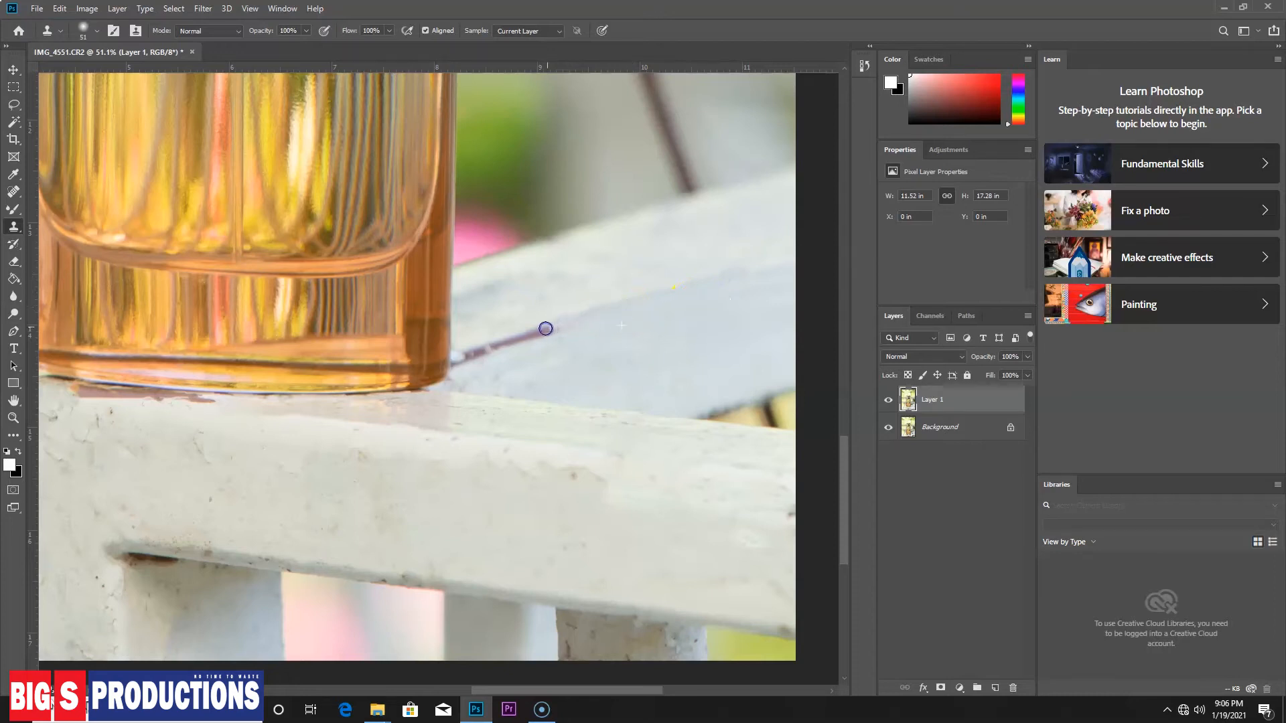
Clone out the last stretch of the purple line where the rear rail meets the bottle
click(637, 315)
click(584, 335)
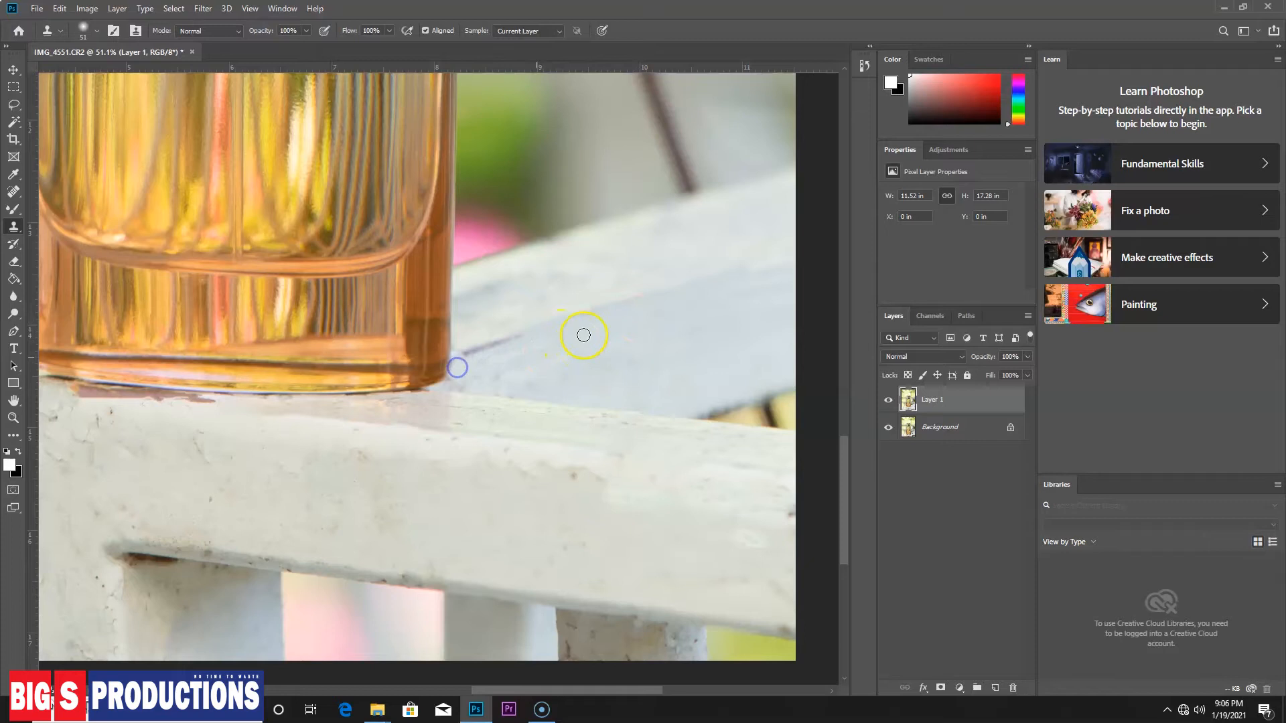
click(647, 326)
click(523, 337)
mouse_move(503, 342)
mouse_down()
mouse_move(432, 385)
mouse_move(536, 345)
mouse_move(414, 382)
mouse_up()
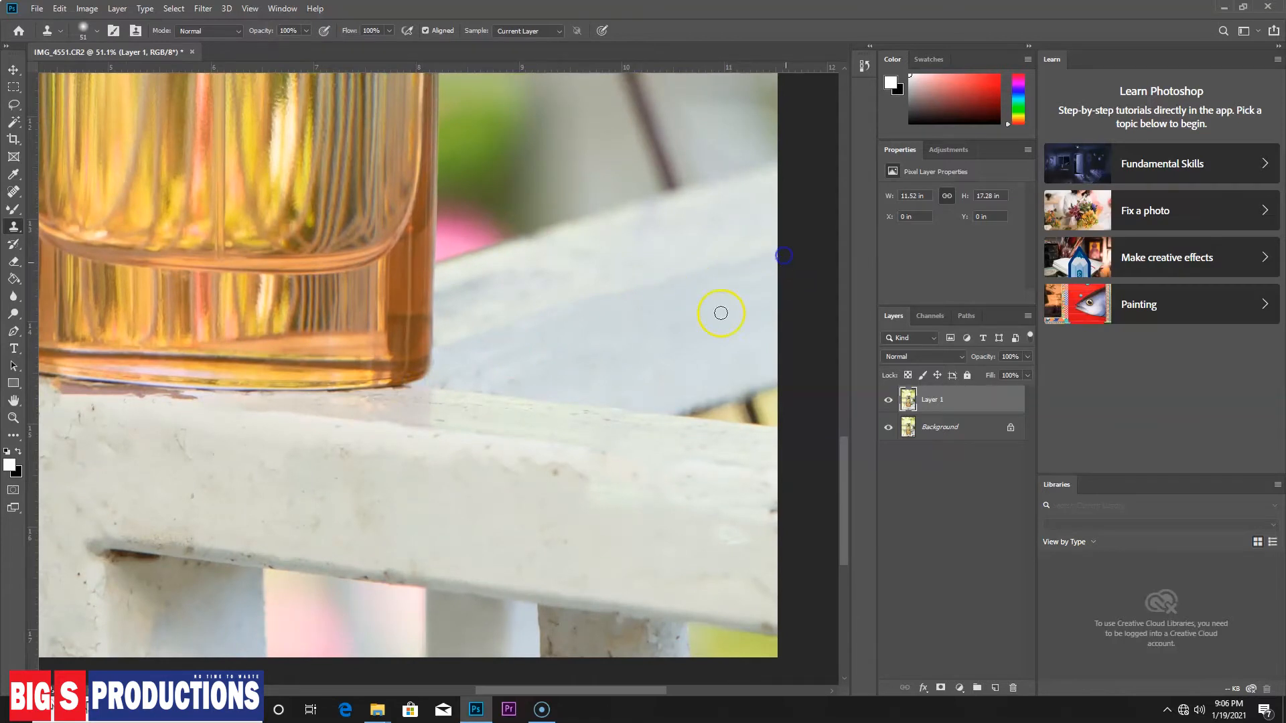
Set the Clone Stamp brush size to 91 px and clean the blemishes on the rear rail's top face and back edge
right_click(718, 316)
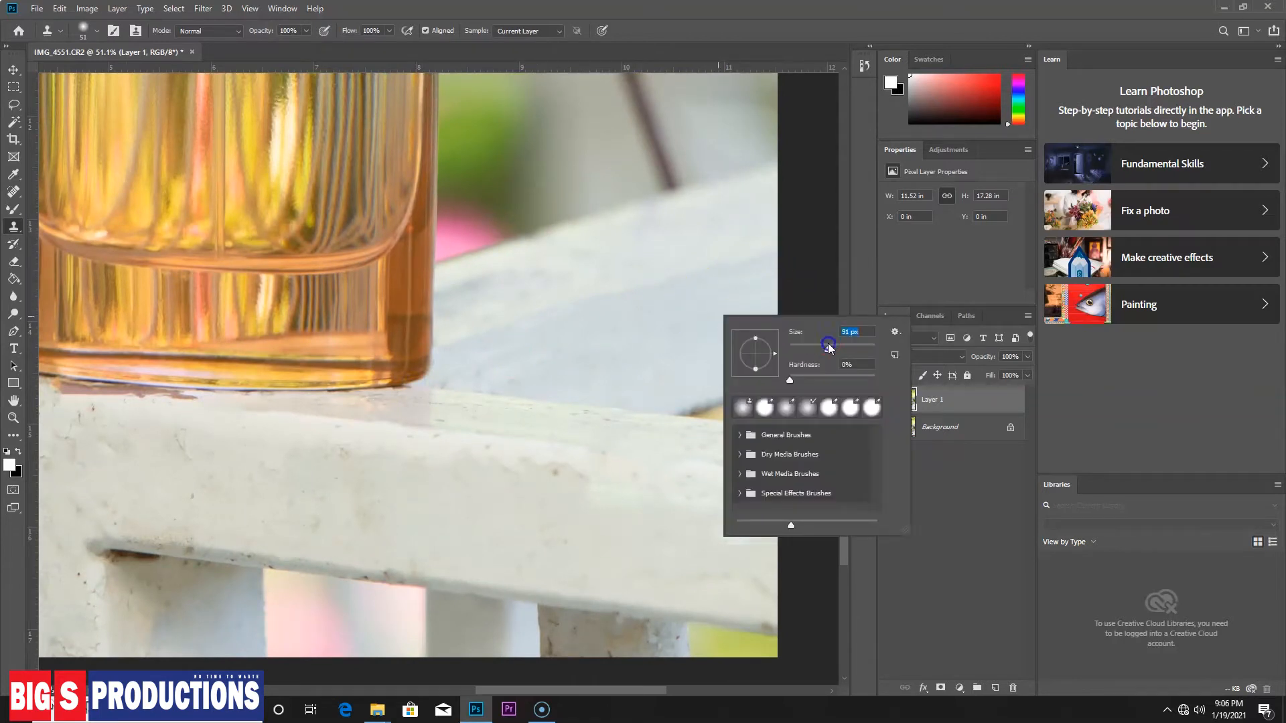
key(Return)
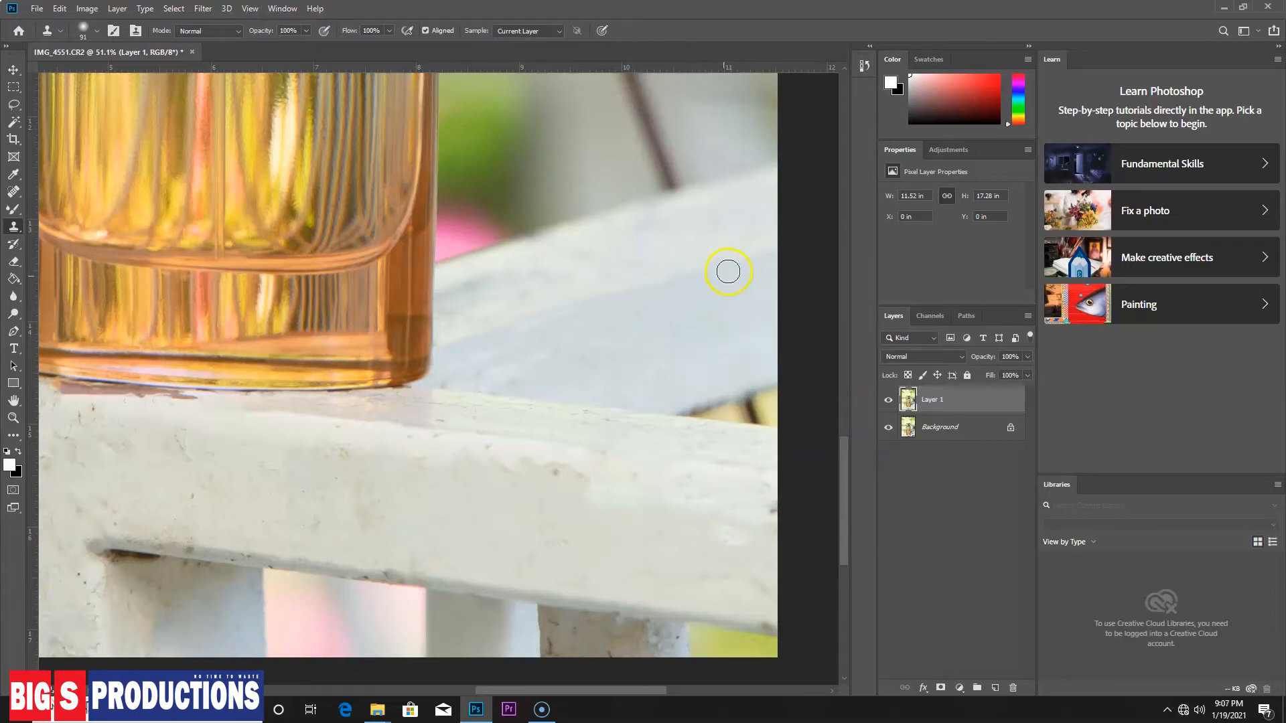
click(672, 252)
click(697, 215)
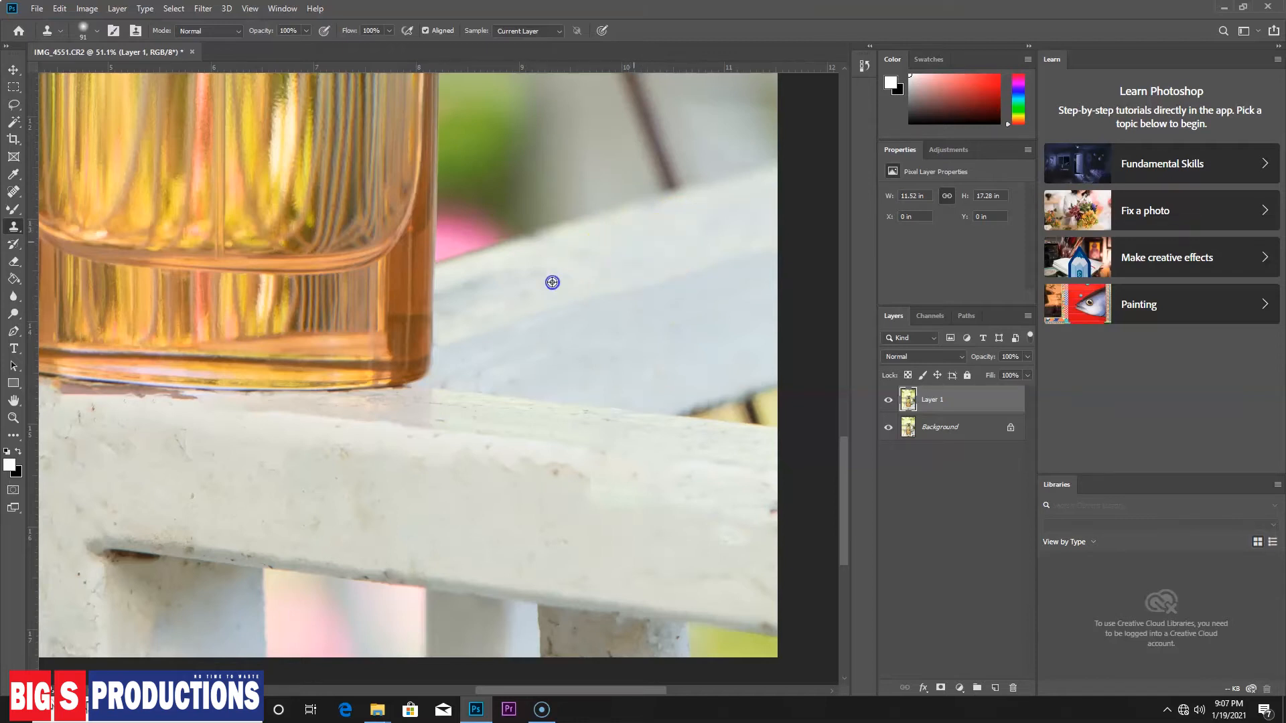
click(483, 287)
click(596, 276)
click(474, 278)
click(538, 265)
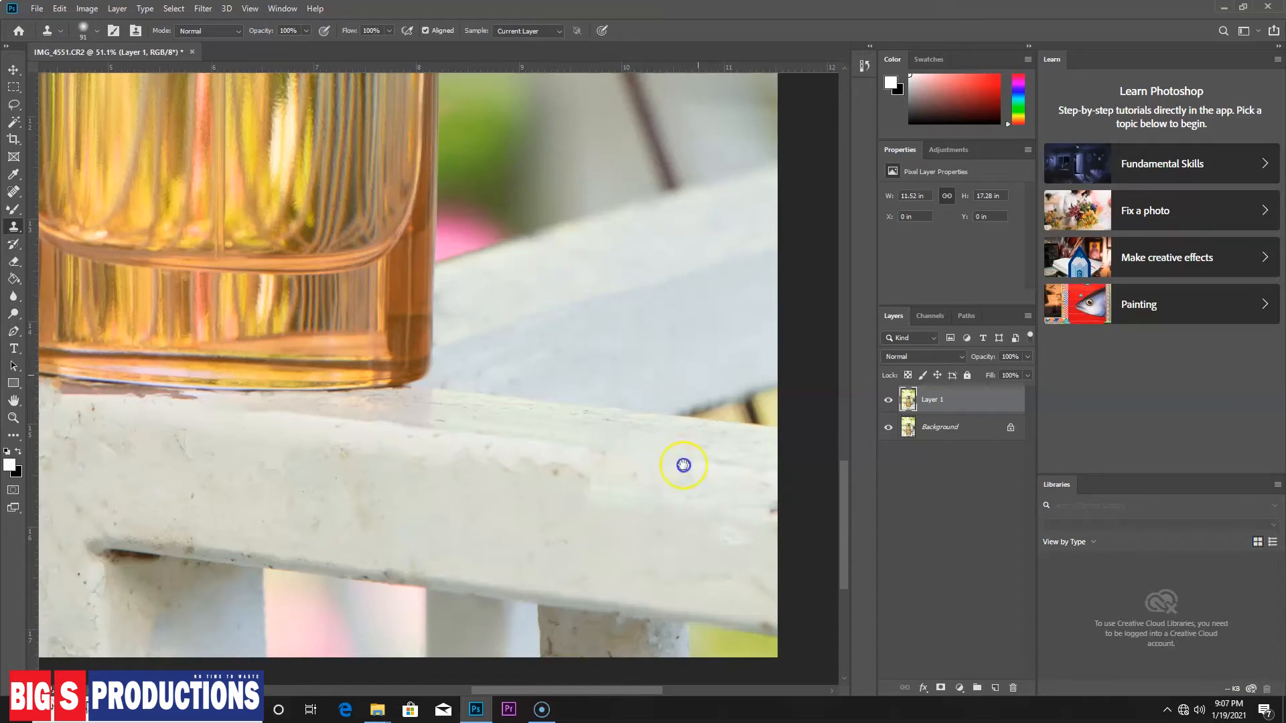
Clone clean paint over the reddish specks along the front rail's lower edge above the pink opening
drag(683, 464, 701, 330)
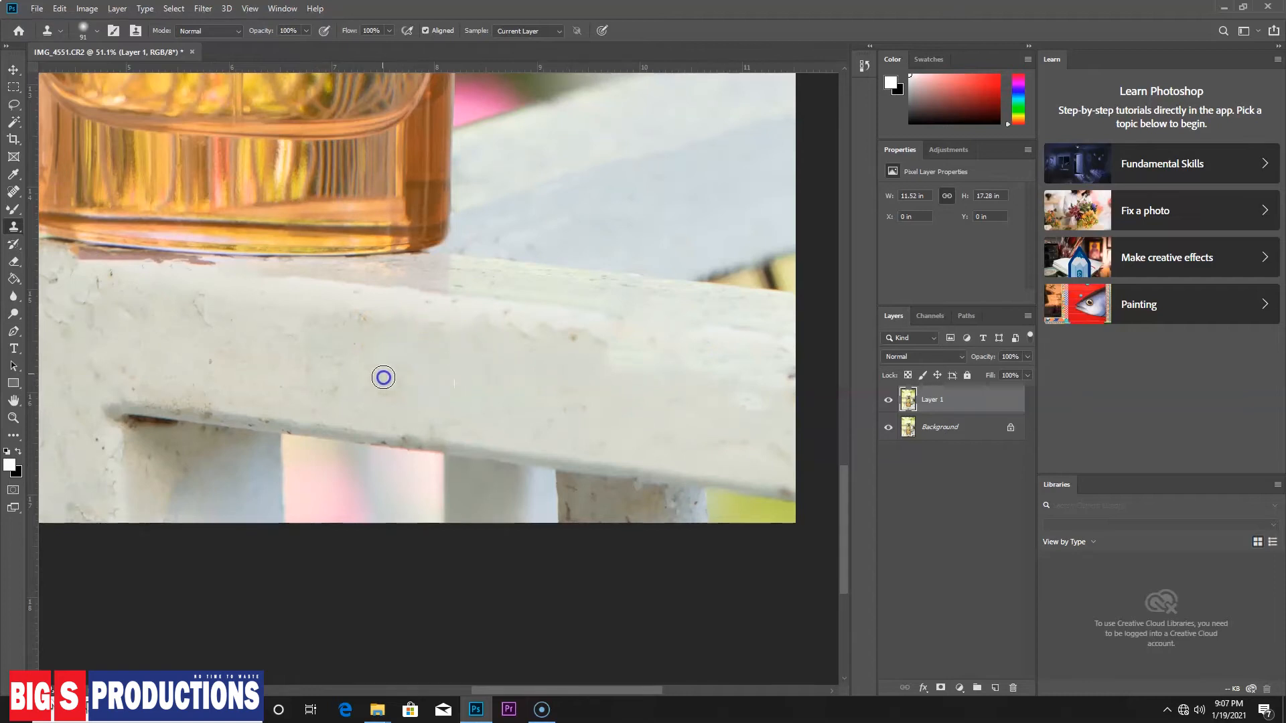
alt+click(487, 449)
alt+click(389, 436)
click(554, 414)
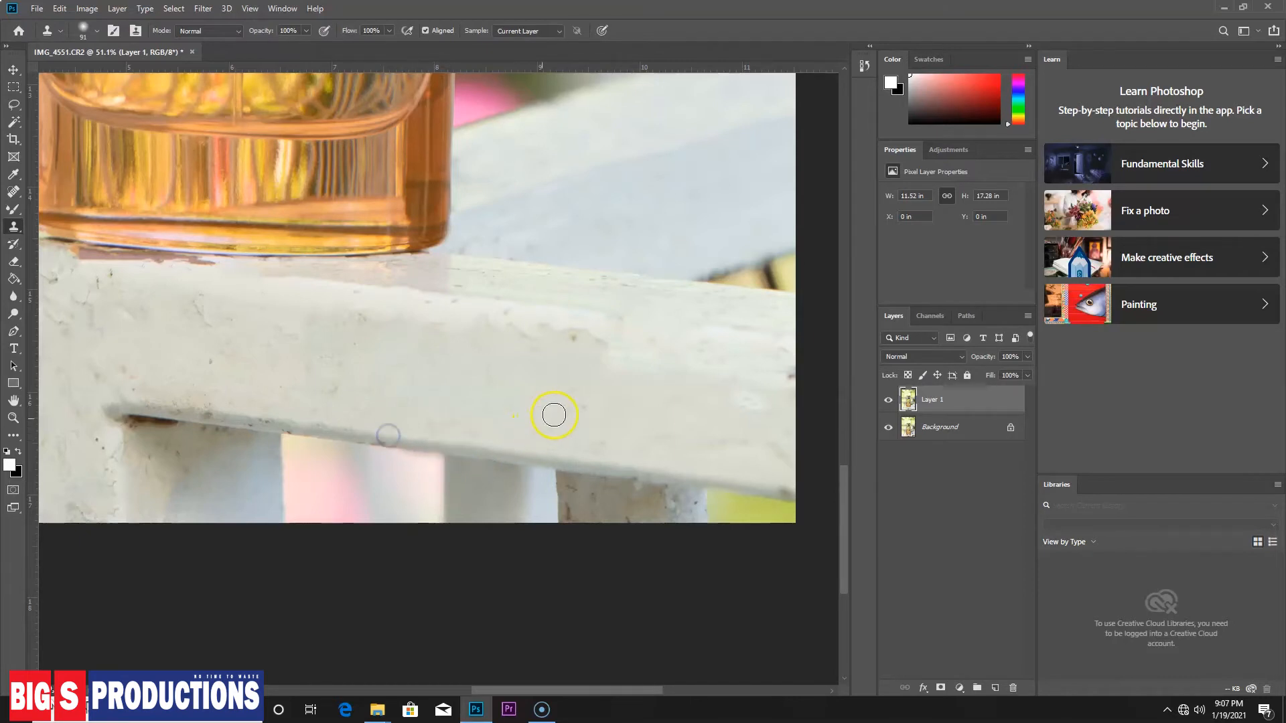
Clone over the dark rust under the front rail at the left corner of the opening
alt+click(202, 432)
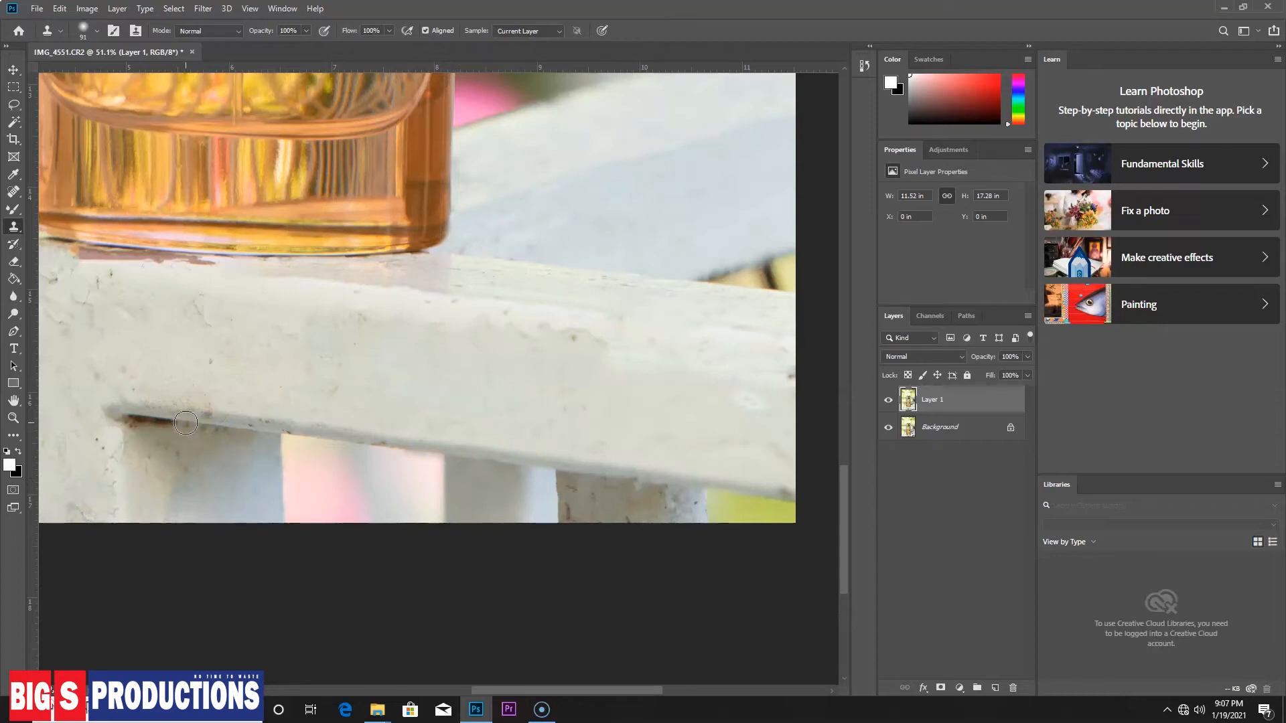
drag(186, 422, 160, 420)
drag(199, 423, 224, 429)
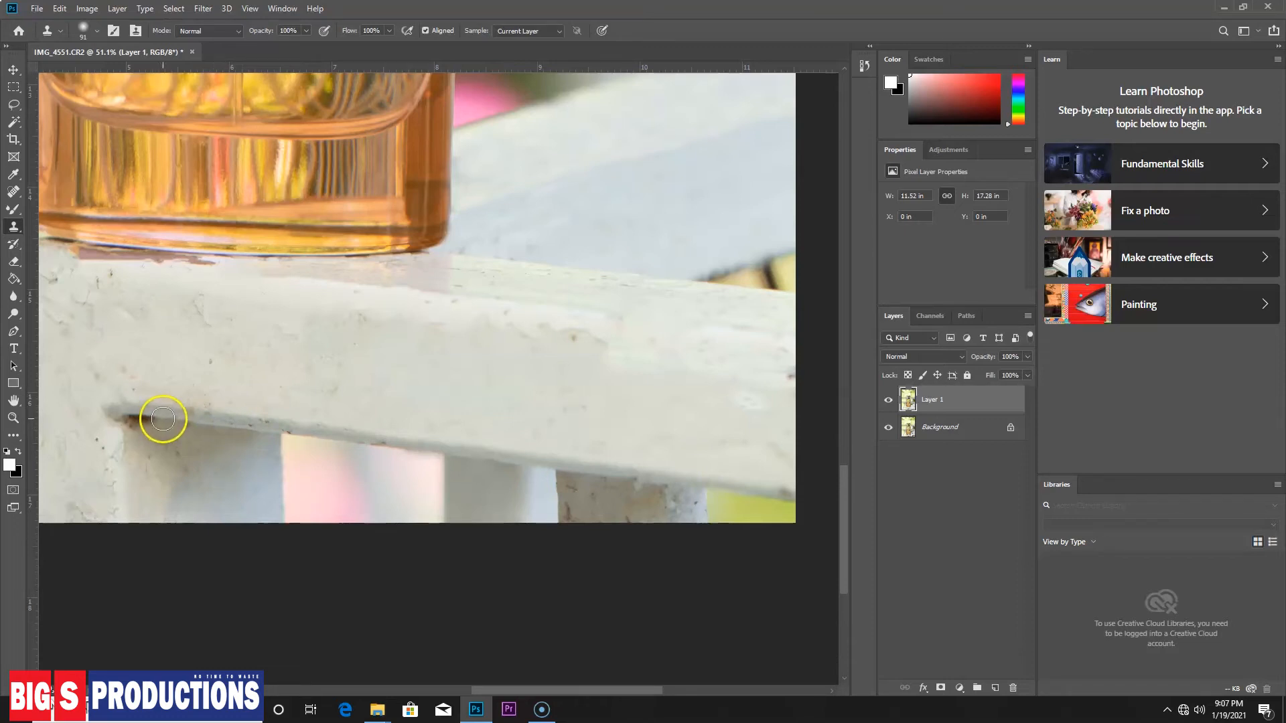
click(127, 419)
mouse_move(126, 420)
mouse_down()
mouse_move(215, 439)
mouse_move(443, 400)
mouse_move(407, 430)
mouse_up()
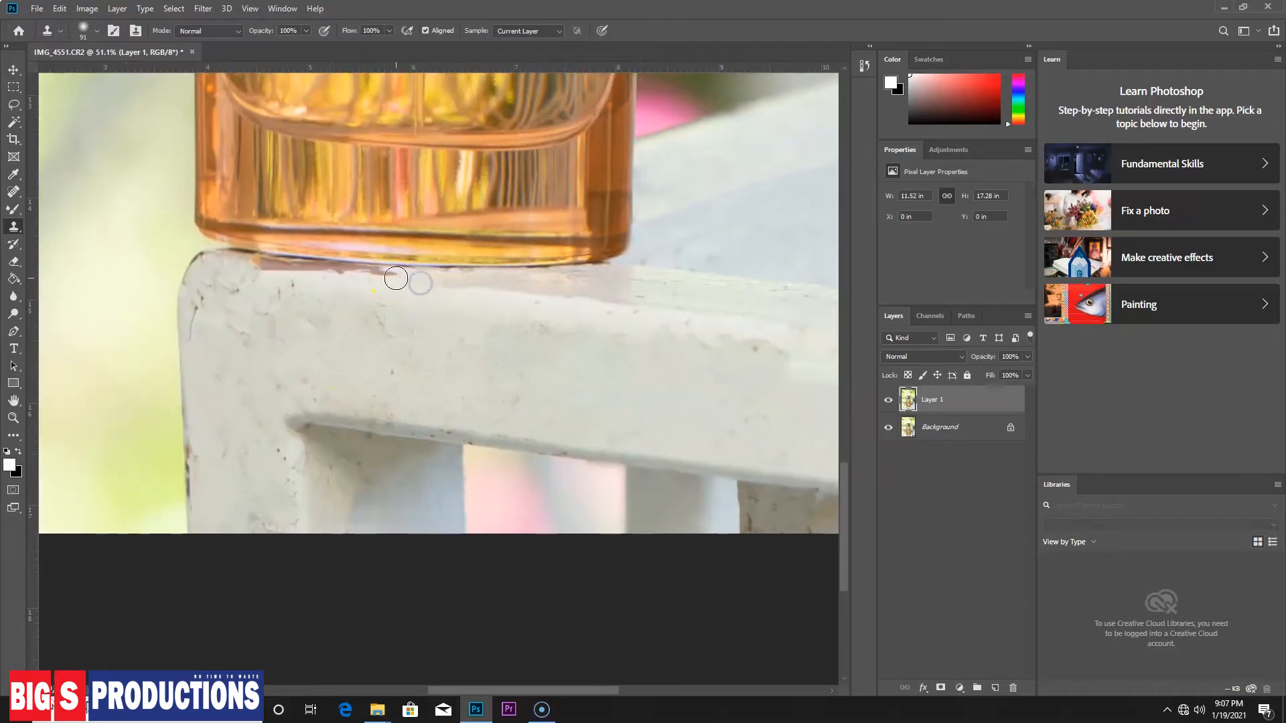
Set the Clone Stamp brush size to 59 px and clone clean paint over the reddish strip below the bottle's base
right_click(443, 281)
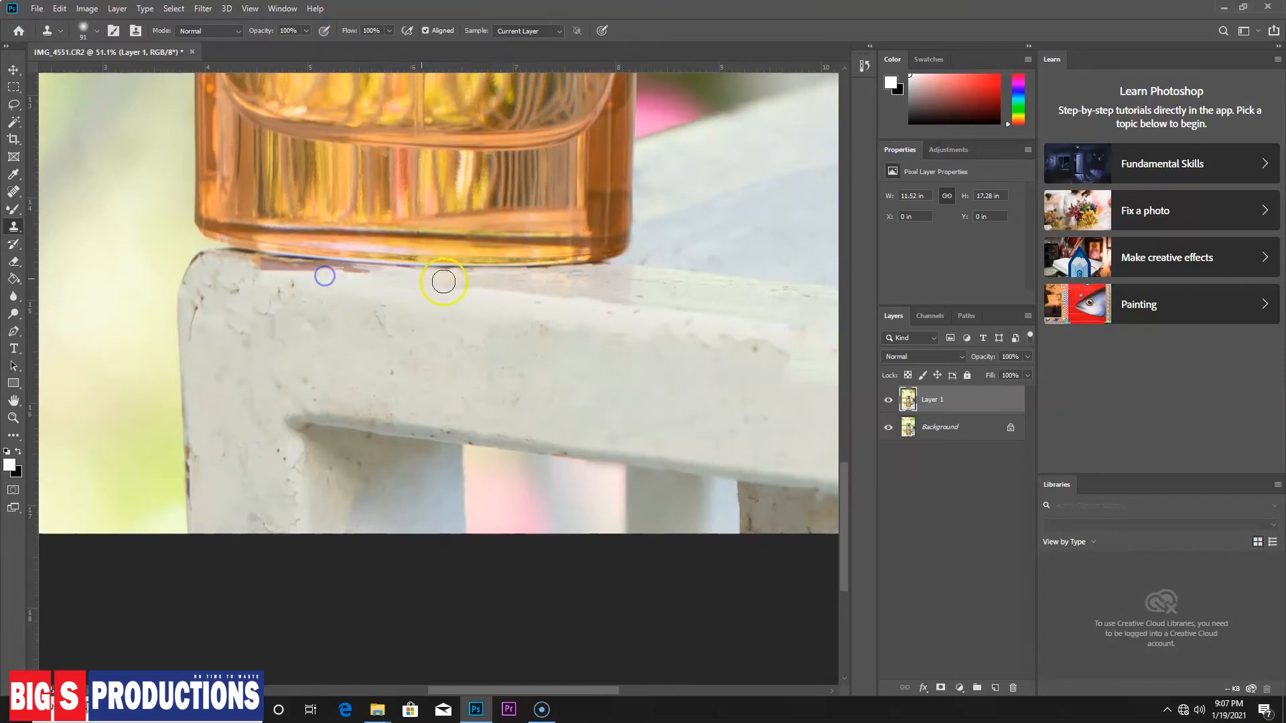
click(535, 312)
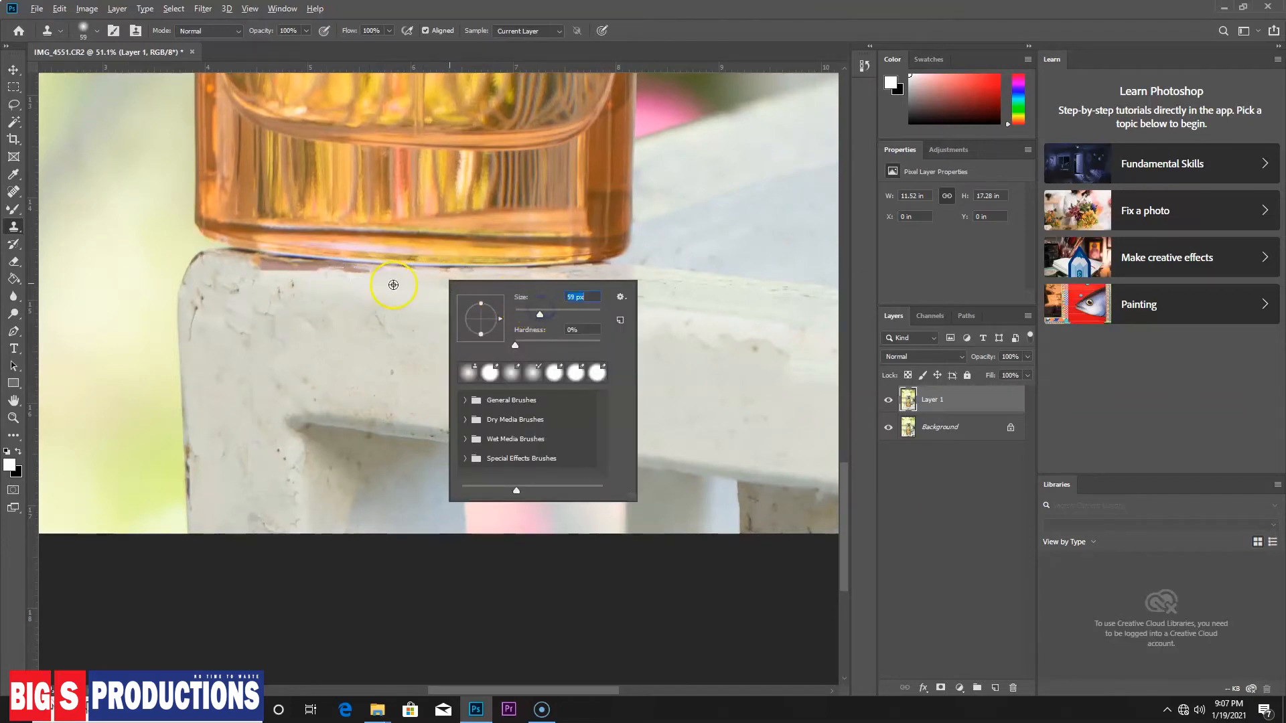
click(405, 282)
mouse_move(319, 271)
mouse_down()
mouse_move(382, 288)
mouse_move(271, 262)
mouse_up()
click(335, 272)
Clone over the remaining stains along the front rail's top edge, from beneath the bottle to the left corner
alt+click(364, 285)
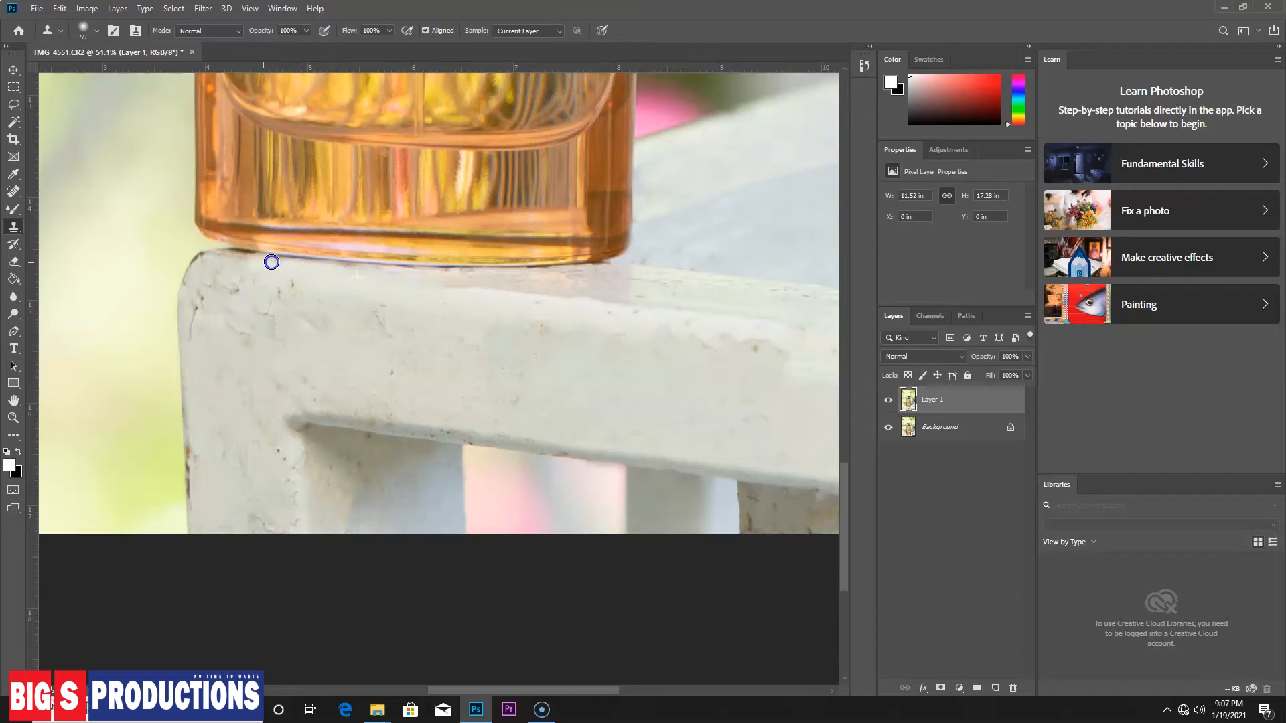
alt+click(440, 283)
alt+click(398, 292)
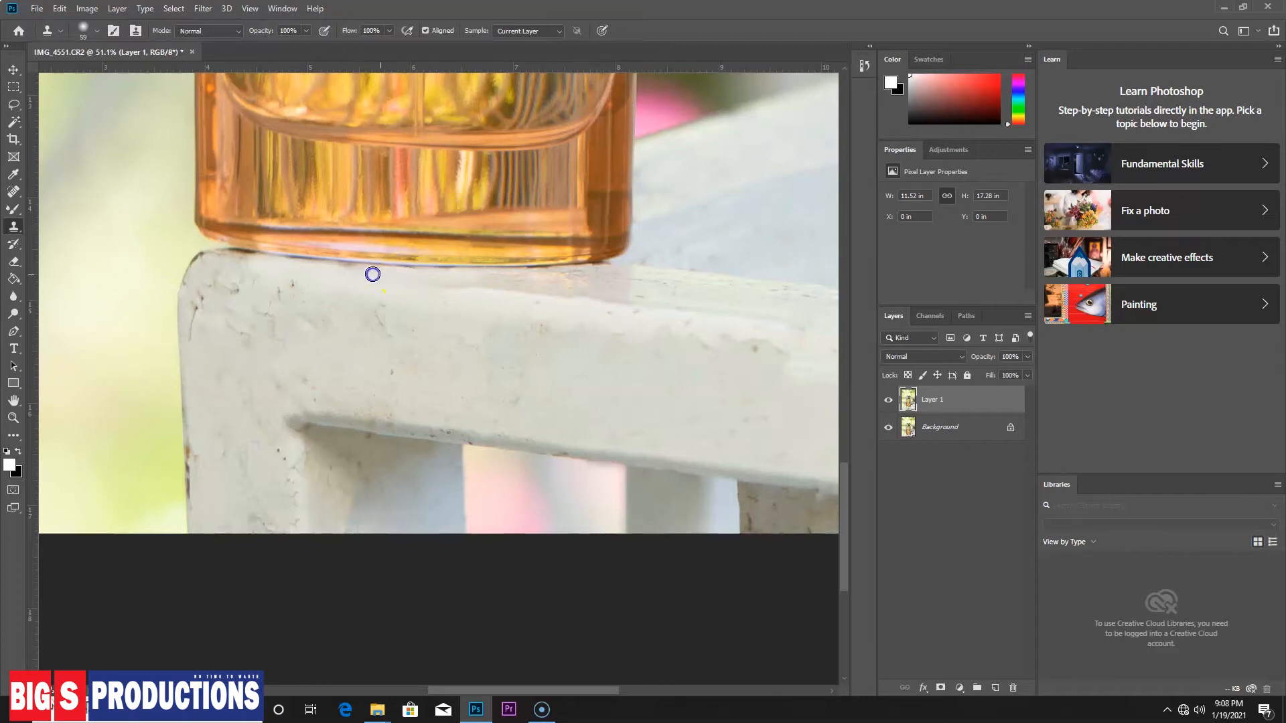
alt+click(333, 281)
drag(291, 268, 252, 259)
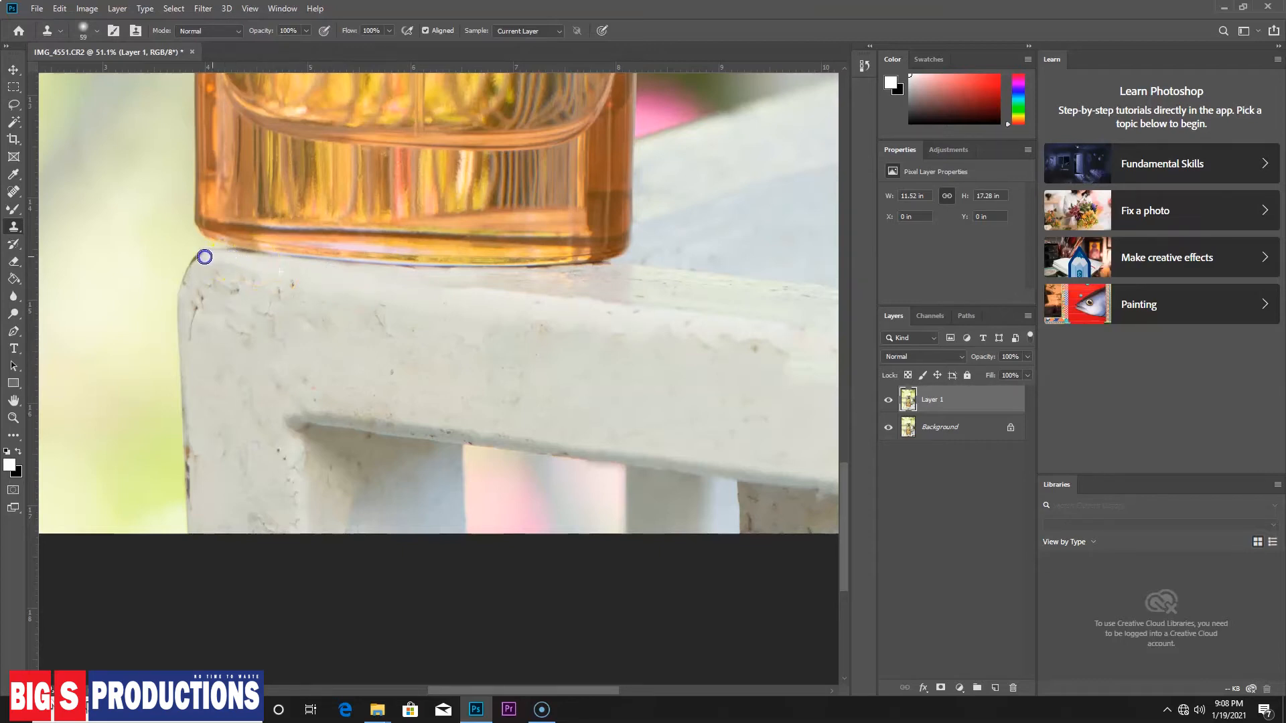
Set the Clone Stamp brush size to 120 px and clone over the blemishes in the middle of the front rail's face
right_click(537, 384)
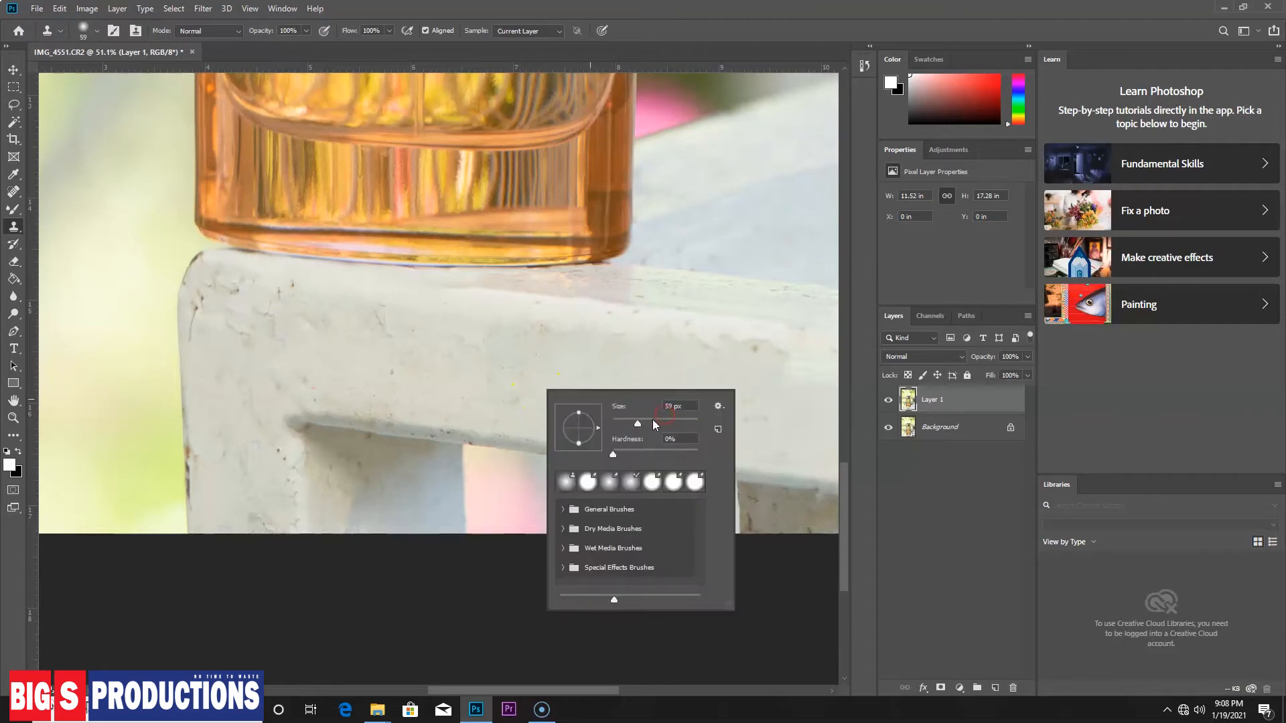
alt+click(572, 348)
click(505, 328)
alt+click(582, 361)
drag(524, 398, 525, 379)
click(506, 370)
alt+click(592, 356)
mouse_move(600, 335)
mouse_down()
mouse_move(782, 349)
mouse_move(477, 338)
mouse_up()
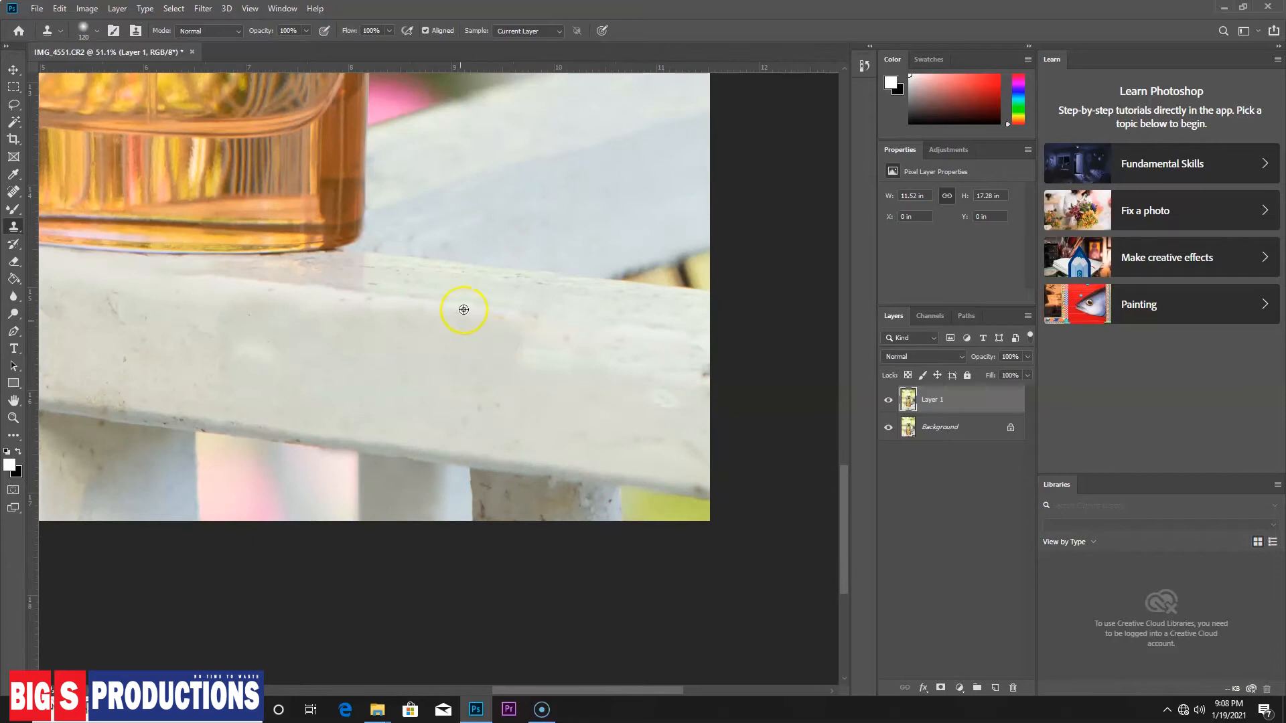
Clone smooth paint over the chipped patches on the front rail's face between the bottle and the rail's right end
click(517, 322)
click(571, 327)
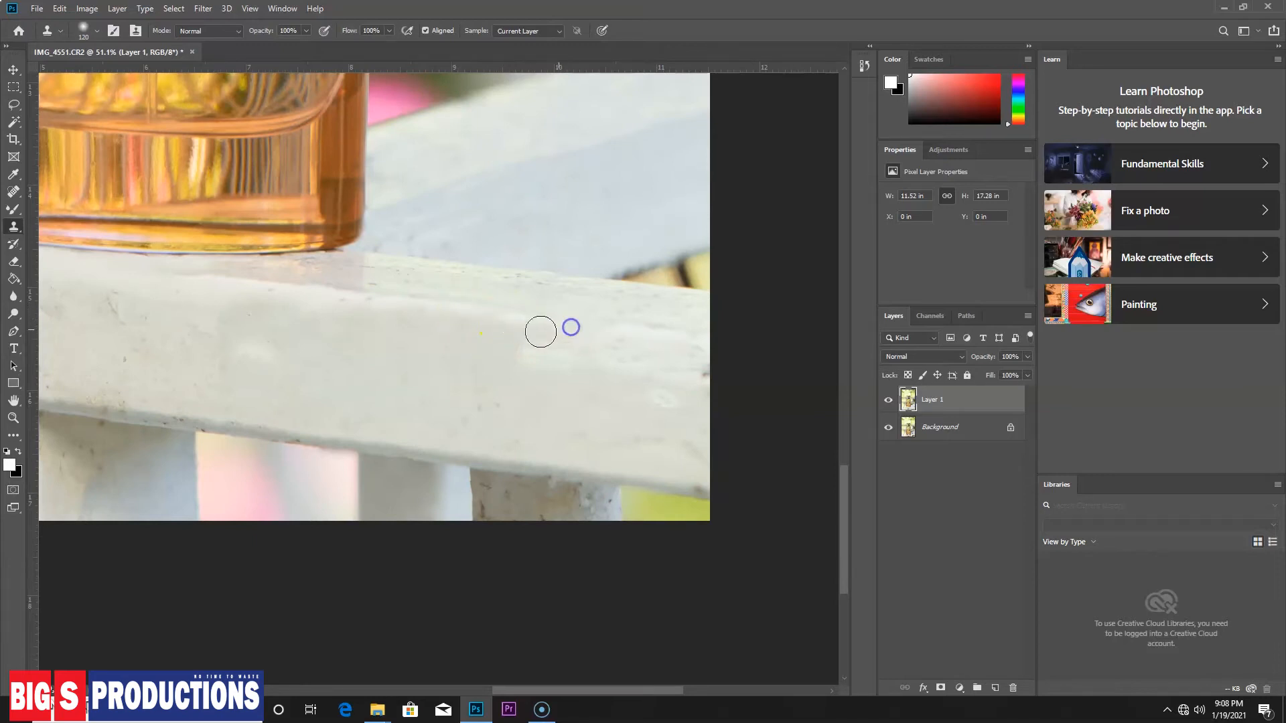
alt+click(448, 348)
drag(509, 348, 662, 368)
alt+click(488, 346)
mouse_move(584, 357)
mouse_down()
mouse_move(649, 364)
mouse_move(544, 368)
mouse_move(704, 404)
mouse_up()
Clone over the last chips and the dark mark at the front rail's far right end
alt+click(545, 368)
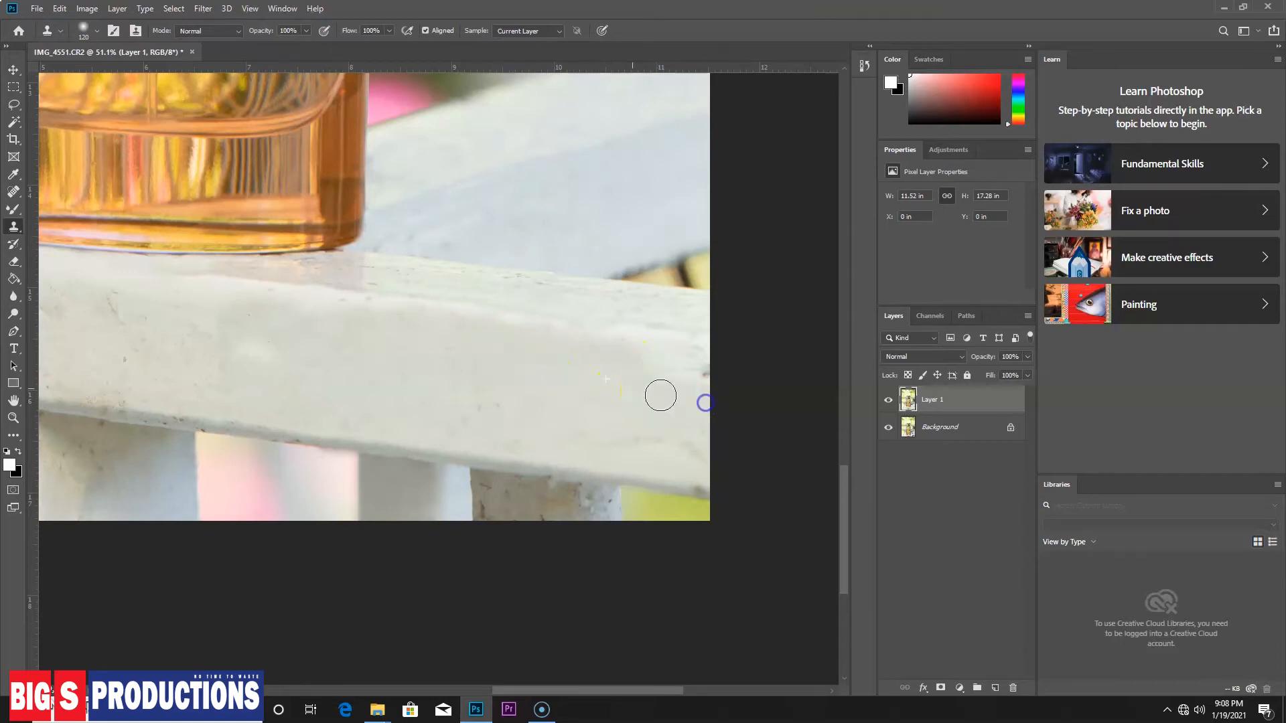
alt+click(567, 360)
drag(623, 358, 714, 373)
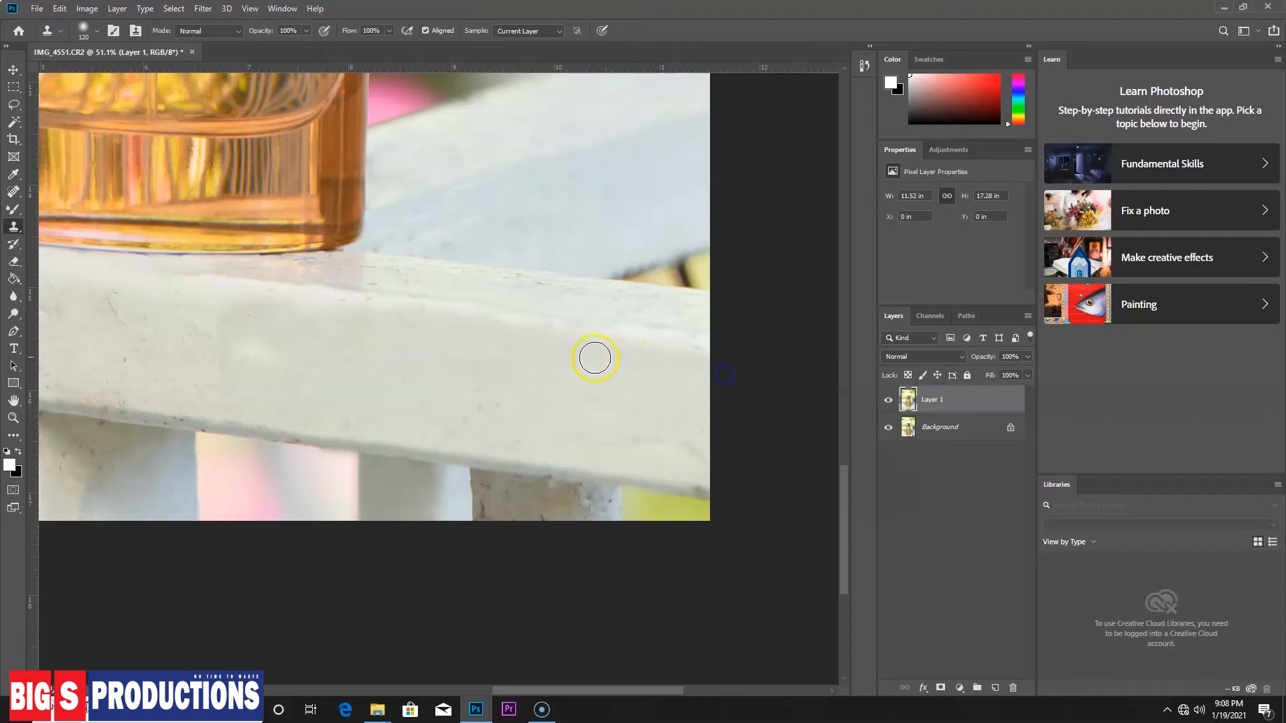
drag(632, 351, 722, 363)
alt+click(572, 383)
mouse_move(471, 380)
mouse_down()
mouse_move(685, 398)
mouse_move(740, 373)
mouse_up()
Clone over the pale spot mid-face and smooth the front rail's upper edge below the bottle's right side
alt+click(644, 357)
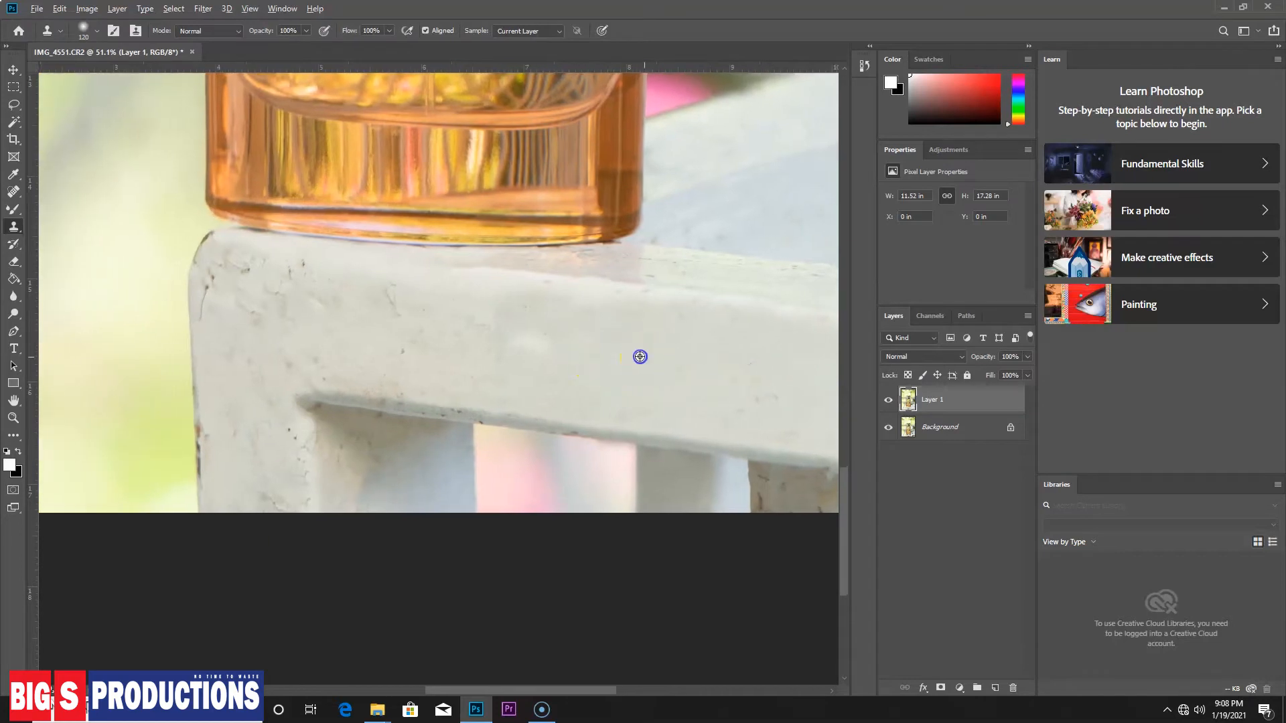
mouse_move(544, 345)
mouse_down()
mouse_move(504, 343)
mouse_move(536, 338)
mouse_up()
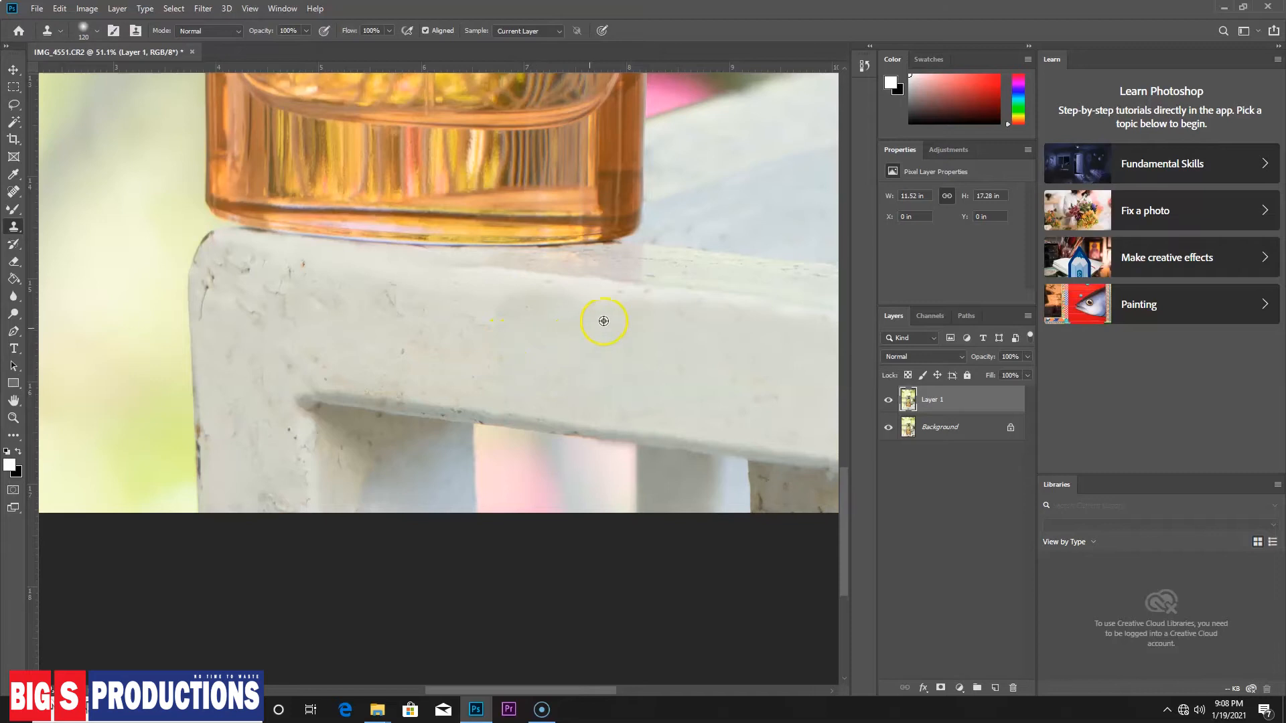
click(635, 311)
click(587, 304)
click(556, 299)
click(528, 299)
Clone clean paint along the front rail's upper edge from the bottle's right side toward its left side
alt+click(563, 318)
mouse_move(533, 296)
mouse_down()
mouse_move(459, 288)
mouse_move(537, 327)
mouse_move(452, 310)
mouse_move(528, 311)
mouse_move(475, 295)
mouse_move(350, 281)
mouse_up()
click(445, 287)
click(533, 324)
alt+click(505, 307)
click(440, 287)
alt+click(523, 326)
click(498, 346)
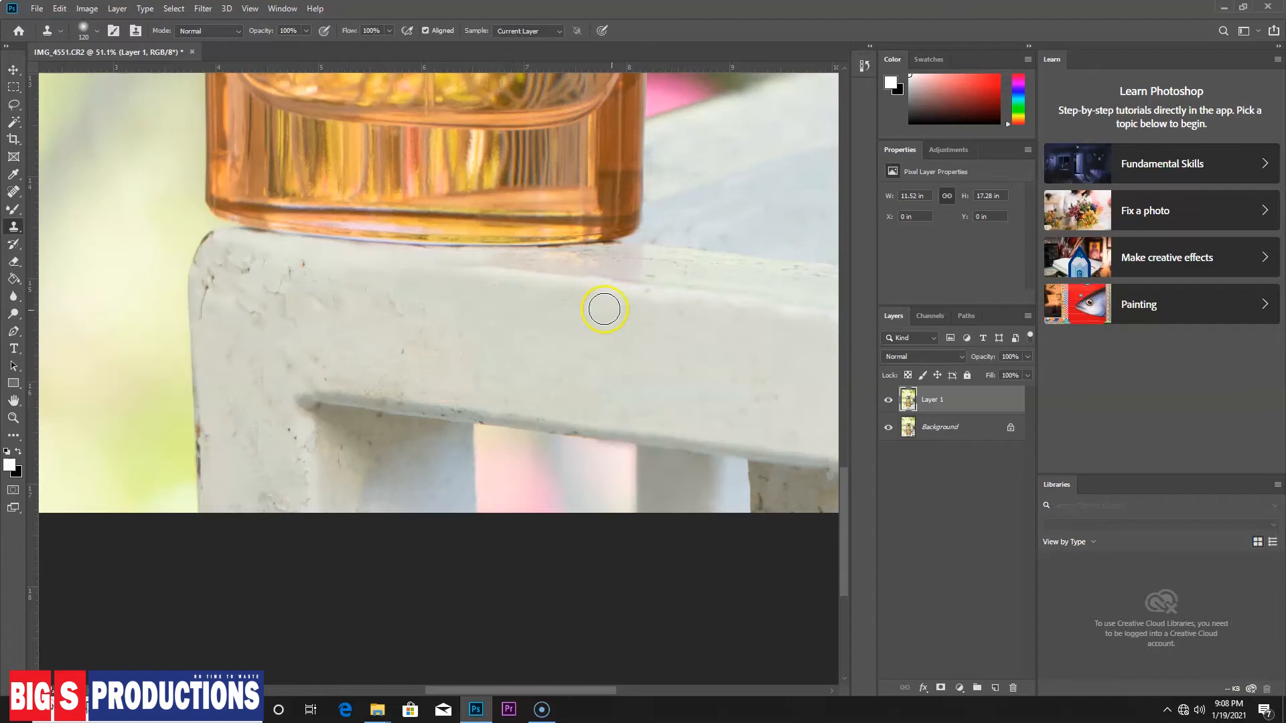
Smooth the front rail's upper edge to the right of the bottle with cloned paint
alt+click(642, 309)
click(544, 302)
alt+click(643, 317)
click(735, 317)
click(763, 323)
Clone over the faint blemishes on the front rail's face above the pink opening and the slat beside it
click(652, 376)
alt+click(642, 348)
click(741, 396)
alt+click(743, 382)
click(591, 368)
click(505, 367)
Clone over the cracks and specks on the front rail's face directly below the middle of the bottle
click(482, 373)
alt+click(408, 332)
click(478, 356)
click(482, 361)
drag(455, 319, 350, 300)
click(511, 288)
drag(480, 271, 344, 267)
click(435, 316)
Clone over the cracks and rust spot on the front rail's face below the bottle's left side
alt+click(436, 315)
click(339, 302)
click(312, 278)
click(275, 289)
mouse_move(274, 289)
mouse_down()
mouse_move(316, 313)
mouse_move(397, 292)
mouse_move(325, 285)
mouse_move(266, 312)
mouse_move(241, 272)
mouse_up()
Remove the remaining cracks at the front rail's rounded left corner and even out its upper edge with the Clone Stamp
alt+click(389, 293)
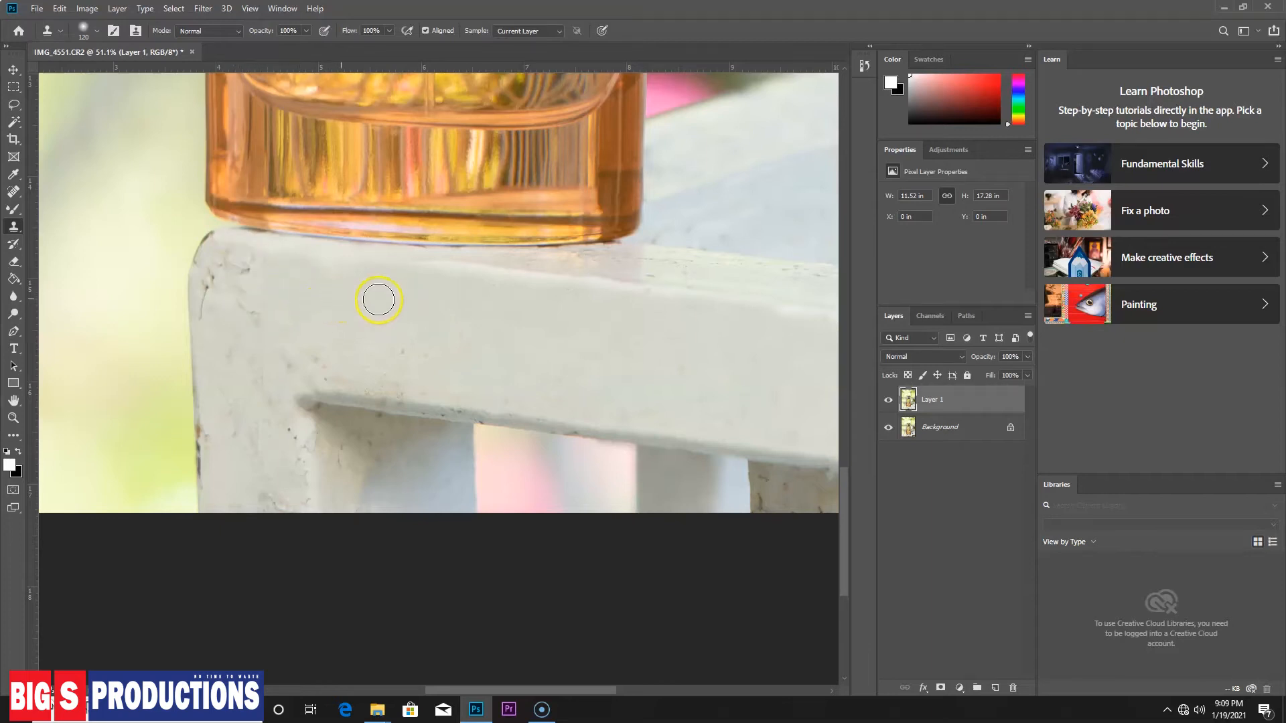
alt+click(382, 295)
mouse_move(261, 266)
mouse_down()
mouse_move(316, 322)
mouse_move(393, 324)
mouse_move(394, 305)
mouse_move(261, 322)
mouse_move(233, 281)
mouse_up()
alt+click(394, 306)
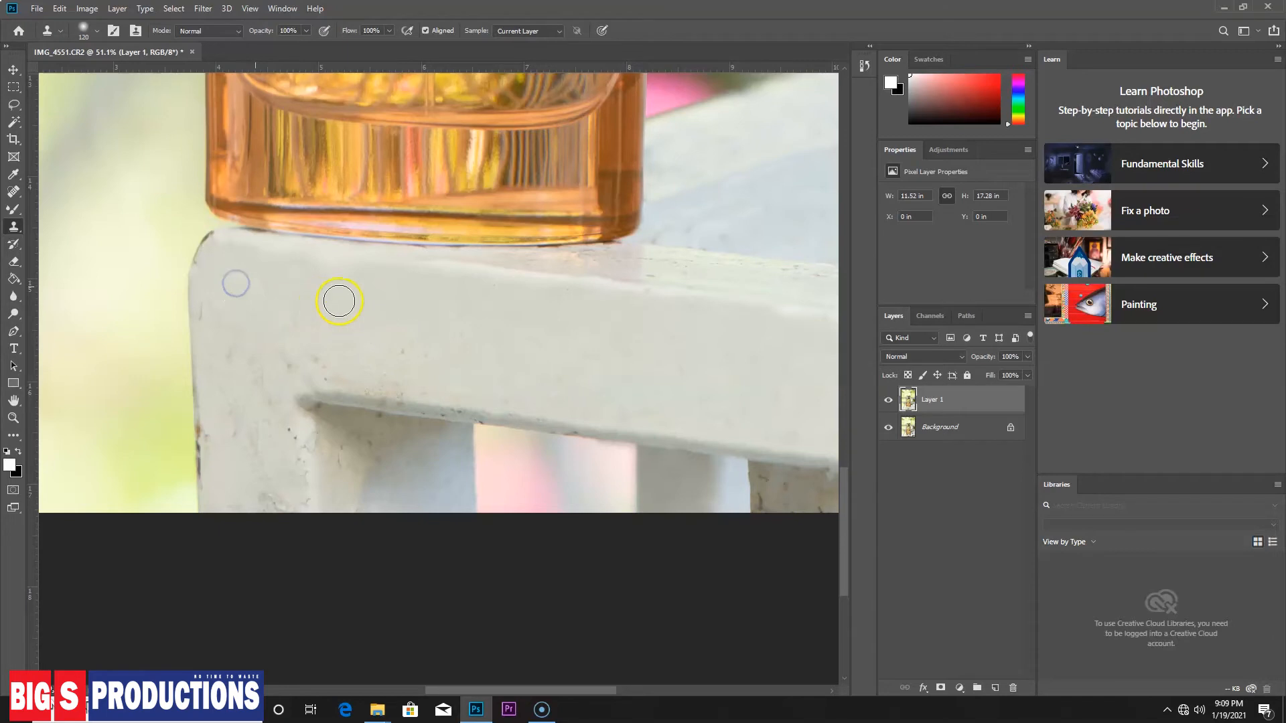
drag(366, 273, 296, 263)
alt+click(357, 289)
drag(300, 269, 219, 256)
click(352, 395)
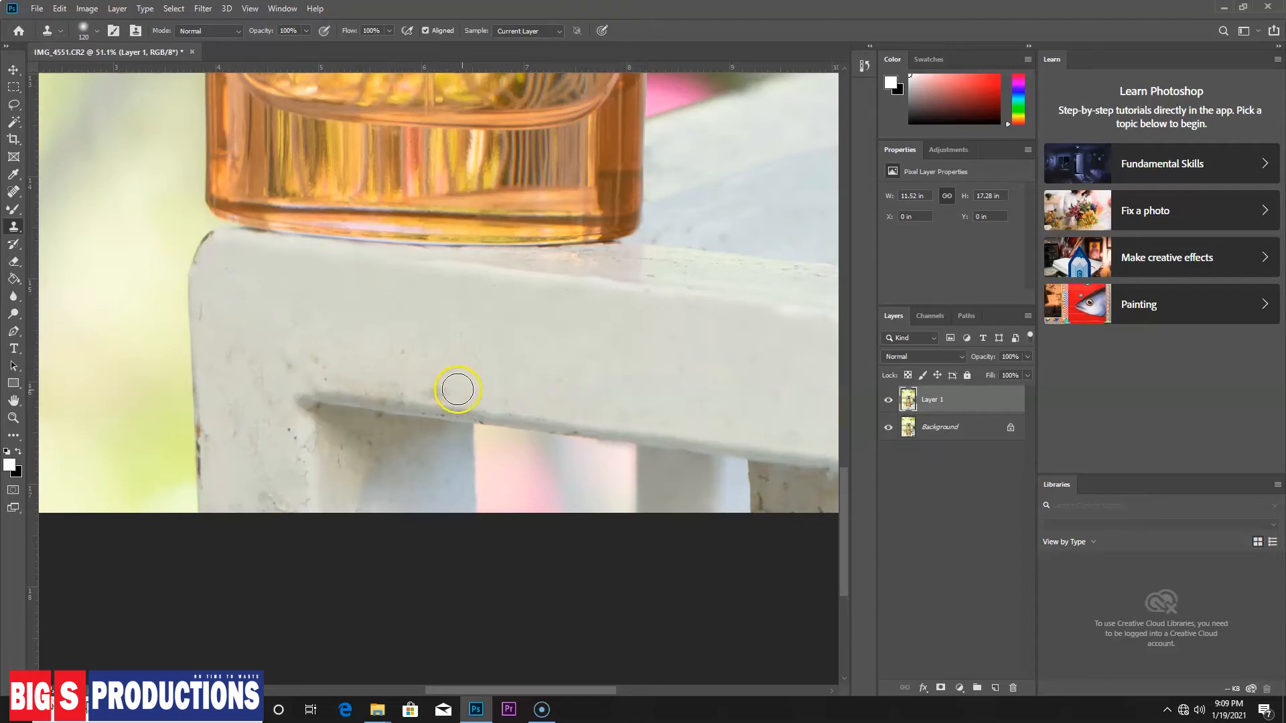
Clone over the dark specks on the front rail's face just above the left opening
alt+click(497, 390)
drag(437, 390, 315, 376)
alt+click(486, 377)
drag(433, 361, 321, 356)
alt+click(421, 360)
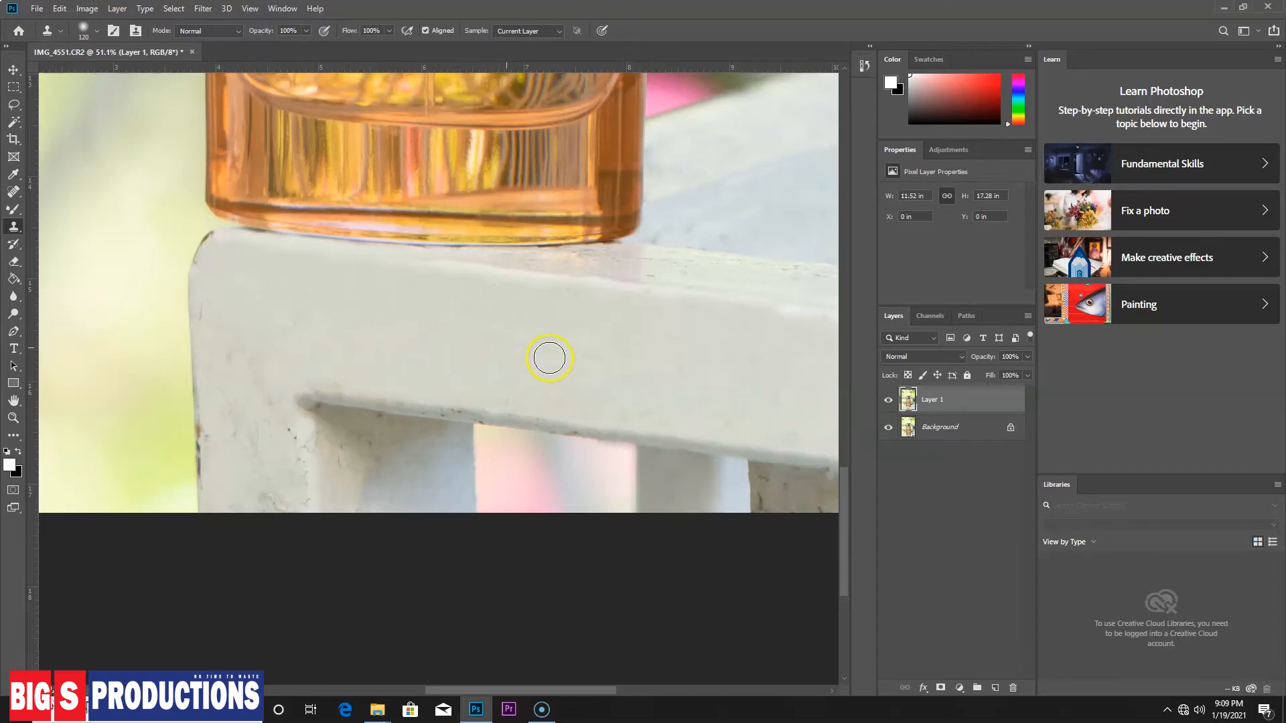
Clone clean paint over the rust along the front rail's lower edge, up to the inner corner of the left leg
click(523, 409)
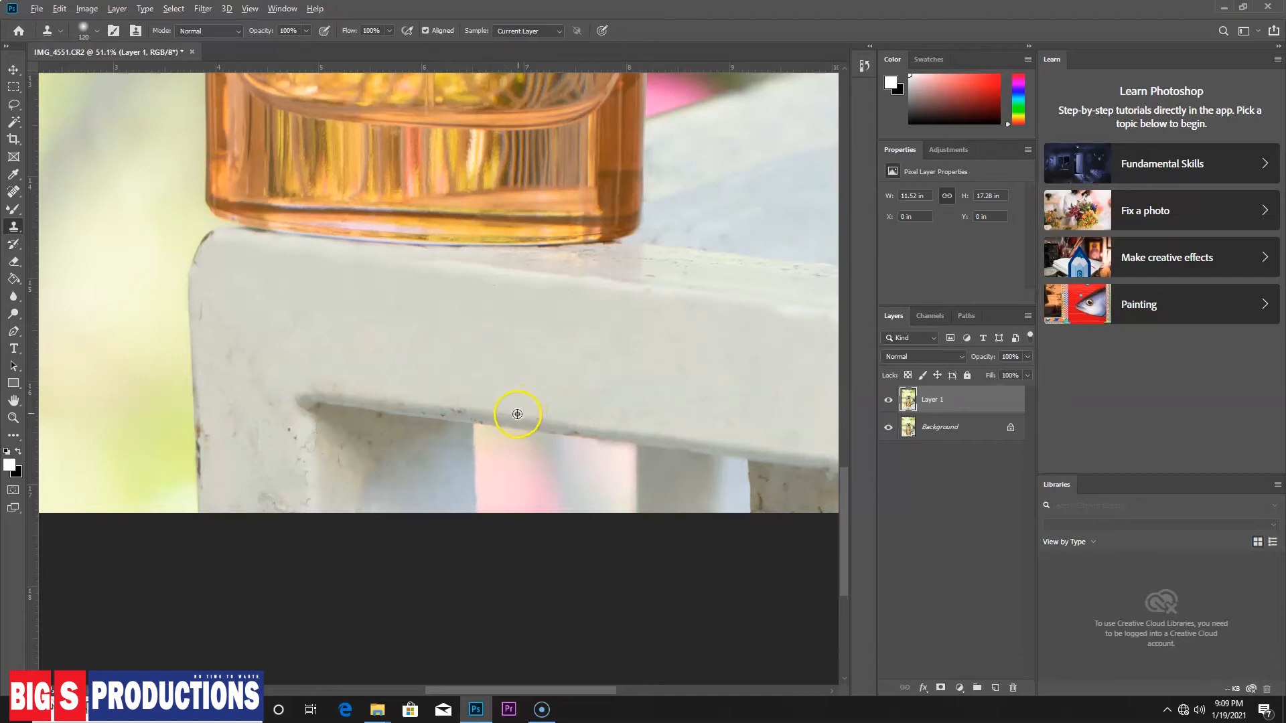
click(456, 405)
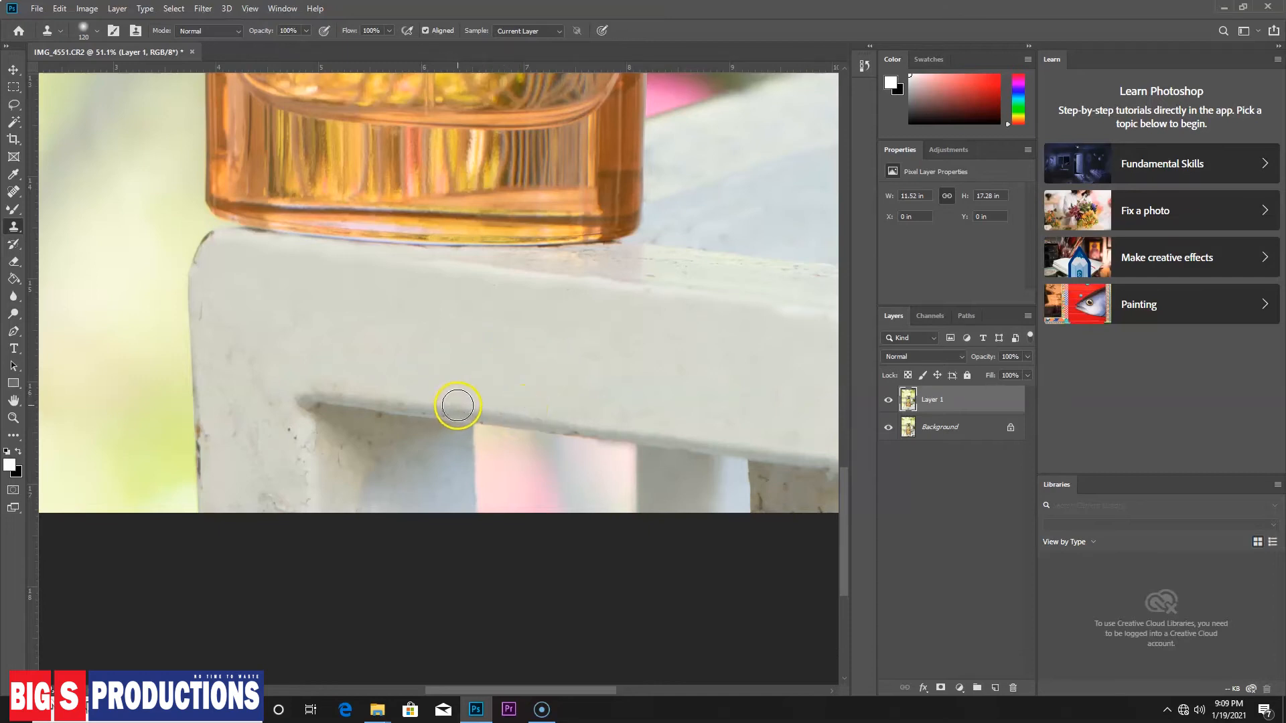
mouse_move(458, 405)
mouse_down()
mouse_move(425, 403)
mouse_move(519, 407)
mouse_move(421, 391)
mouse_move(453, 383)
mouse_move(418, 389)
mouse_move(436, 377)
mouse_move(335, 384)
mouse_up()
alt+click(435, 378)
drag(513, 410, 328, 394)
click(437, 402)
click(310, 390)
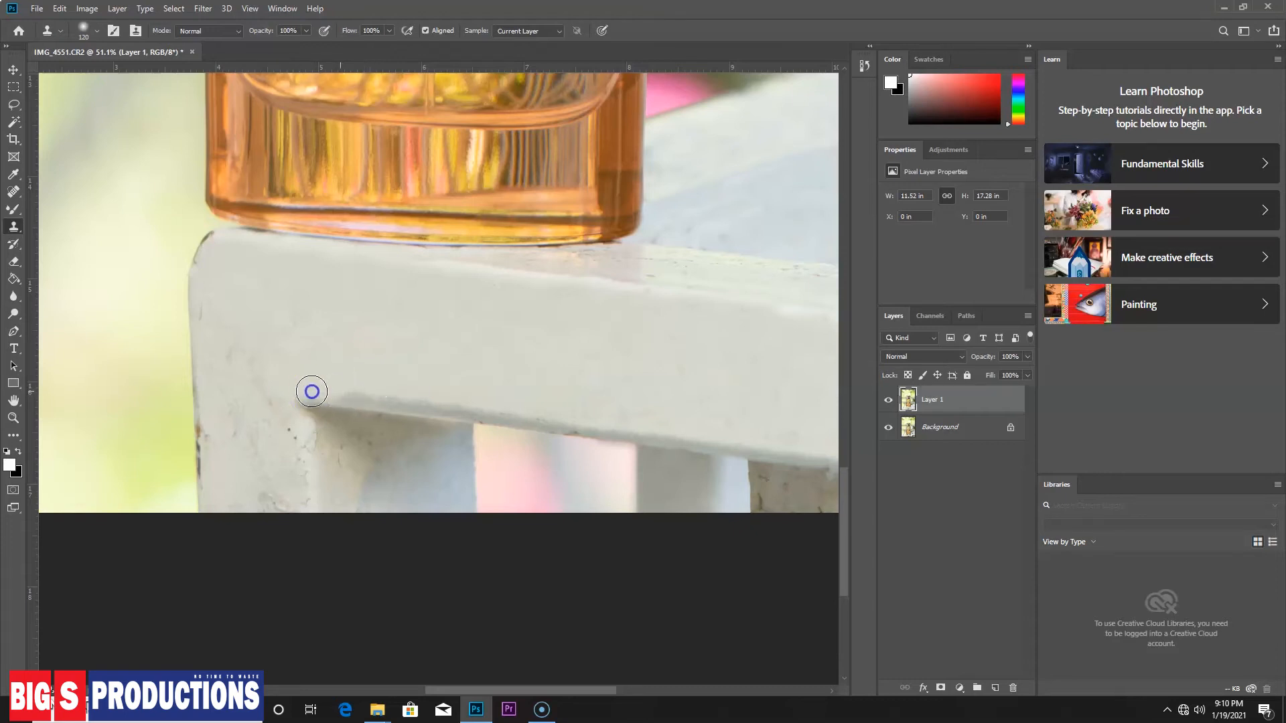
drag(541, 405, 478, 359)
Clone over the dark chips on the upper and middle part of the left leg's outer edge
drag(321, 377, 491, 375)
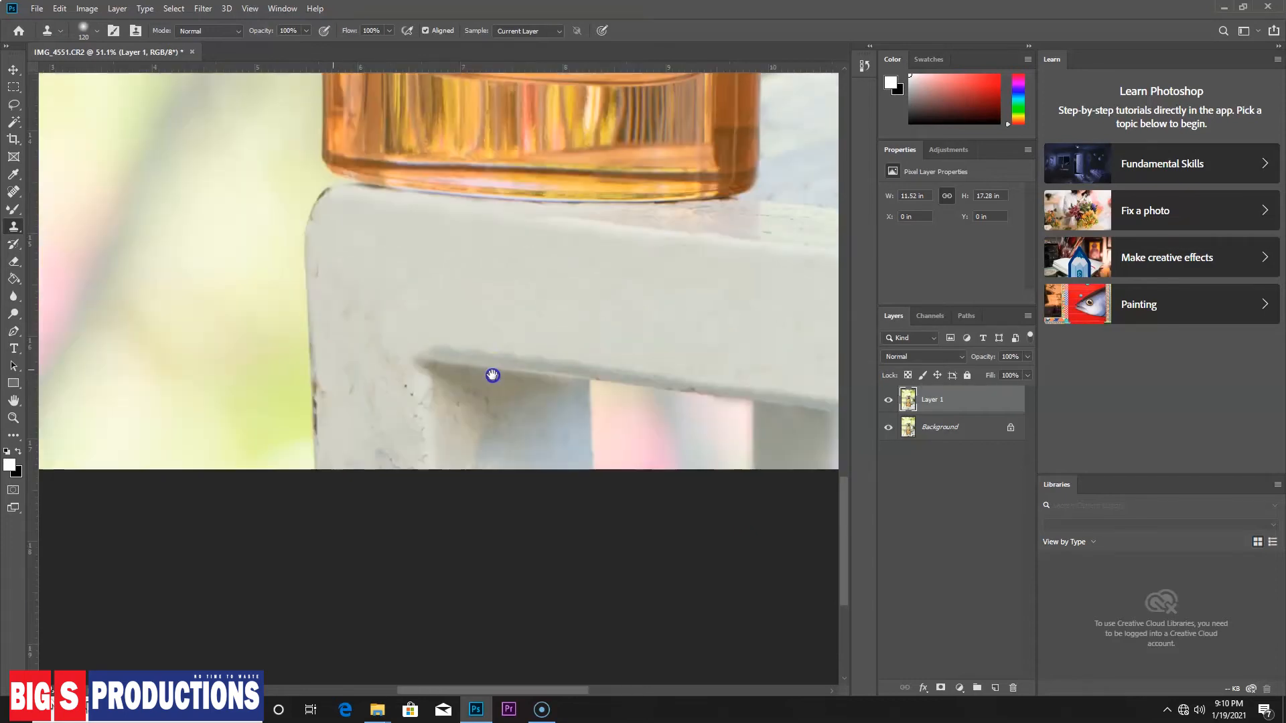
click(323, 317)
alt+click(312, 319)
click(308, 337)
click(310, 359)
click(310, 373)
click(308, 410)
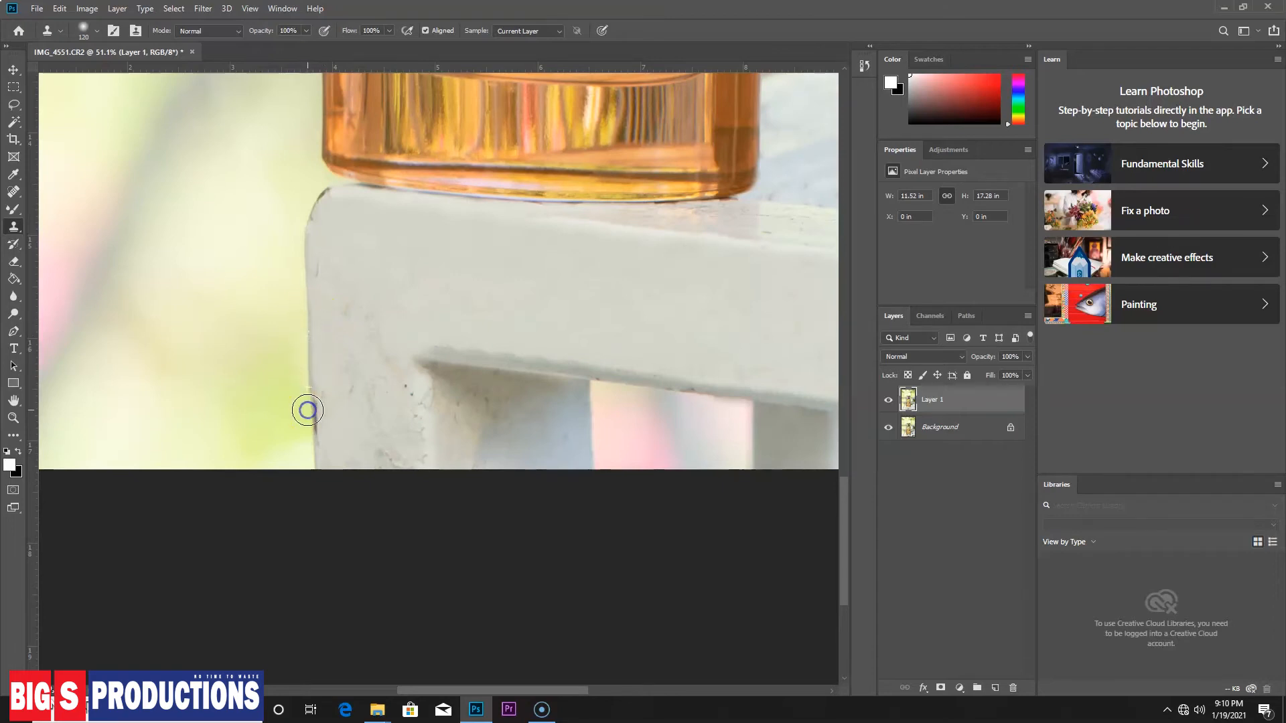
click(310, 385)
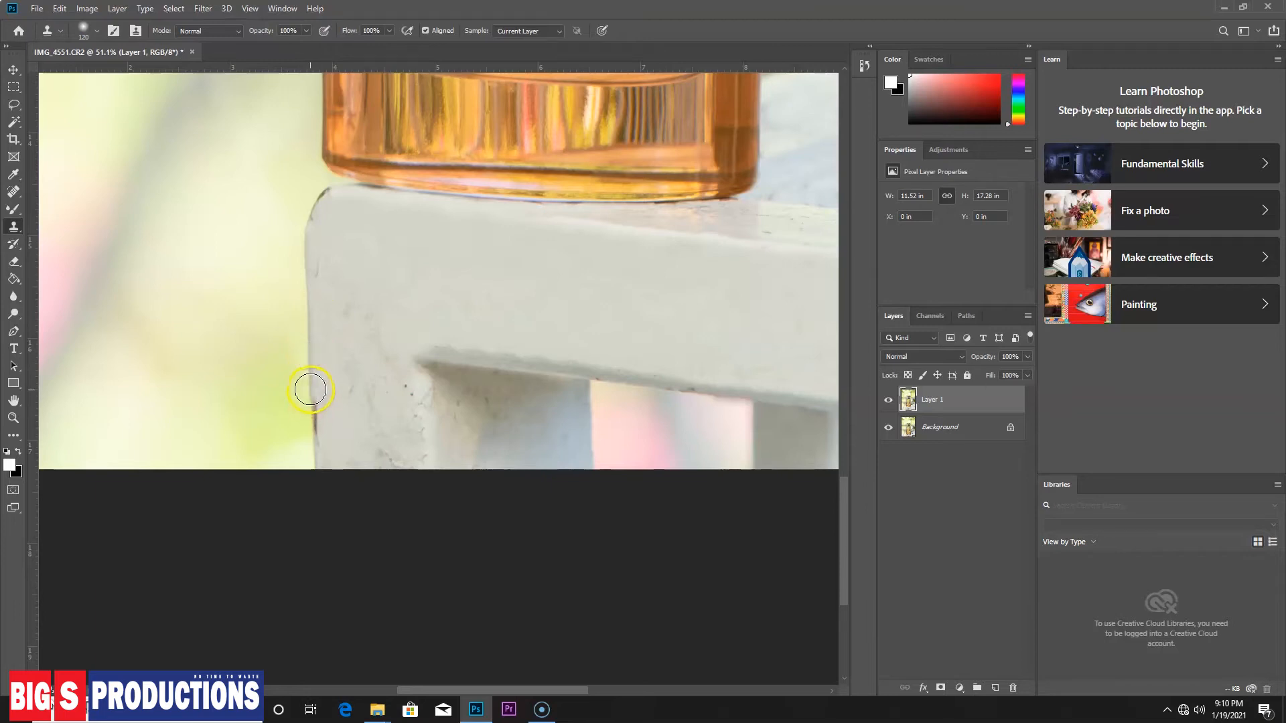
Clone over the dark chips on the left leg's outer edge down to the bottom of the photo
click(309, 440)
drag(310, 440, 305, 473)
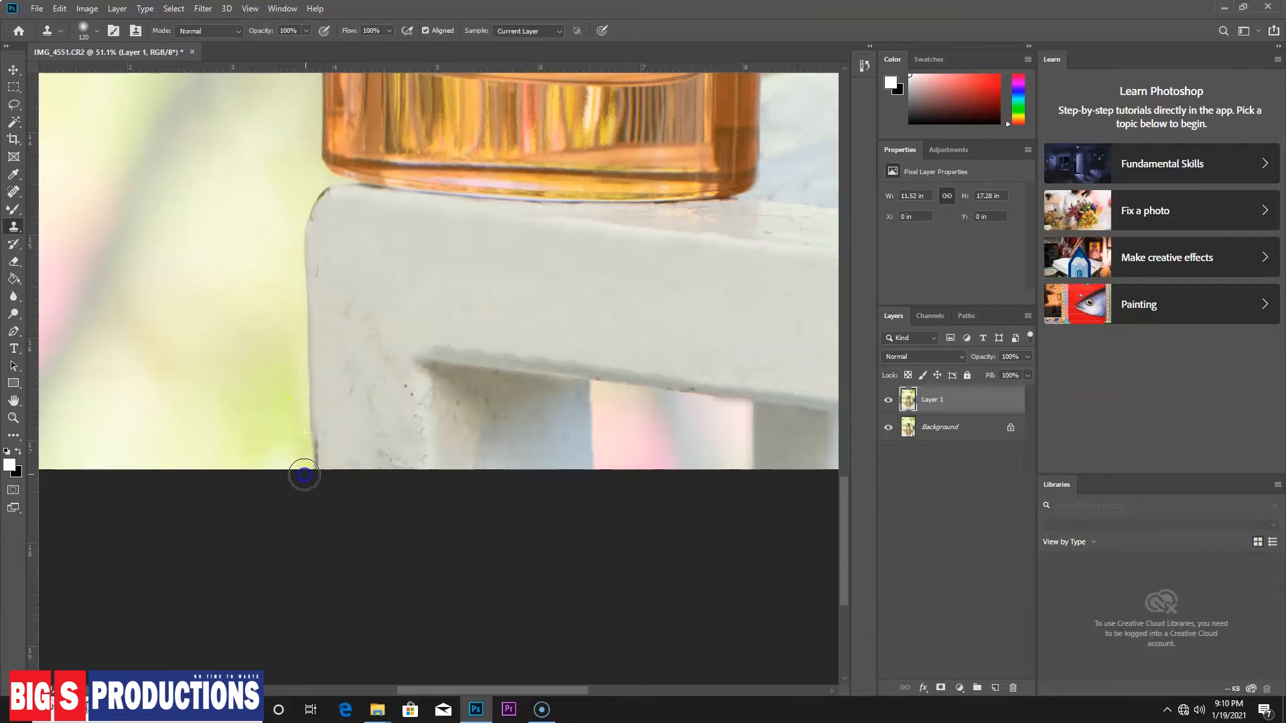
alt+click(310, 390)
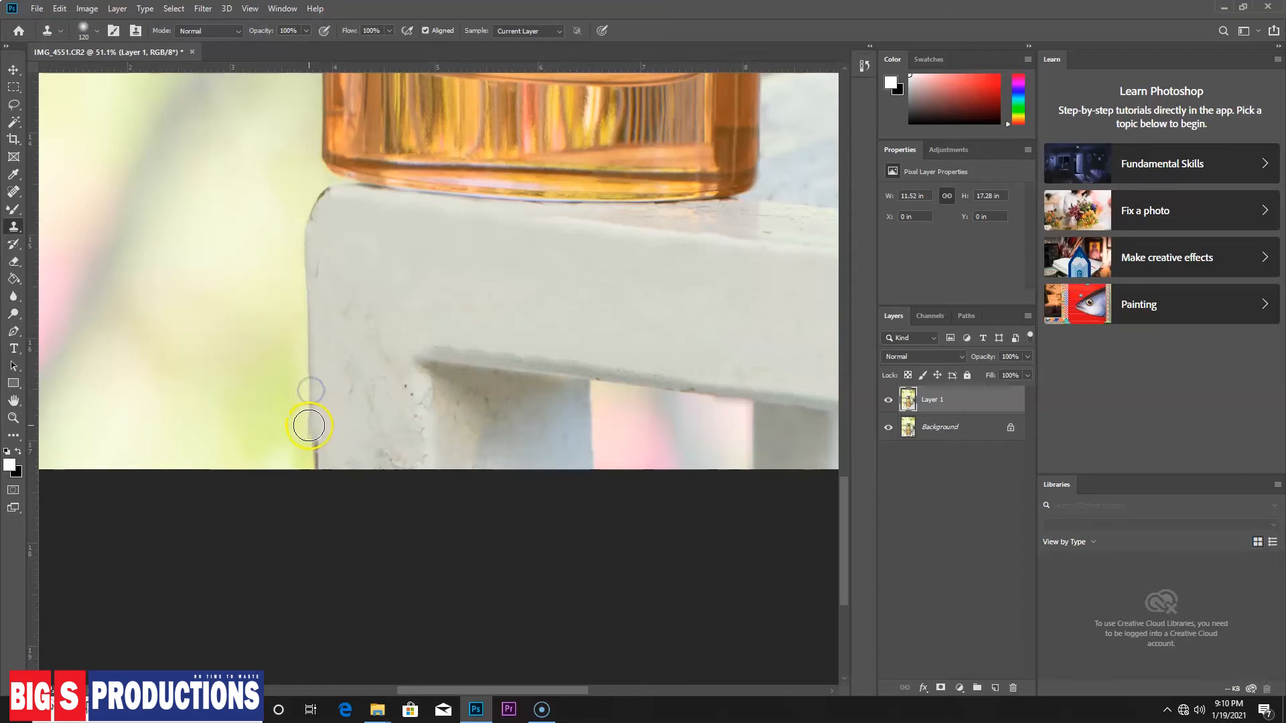
drag(312, 424, 311, 471)
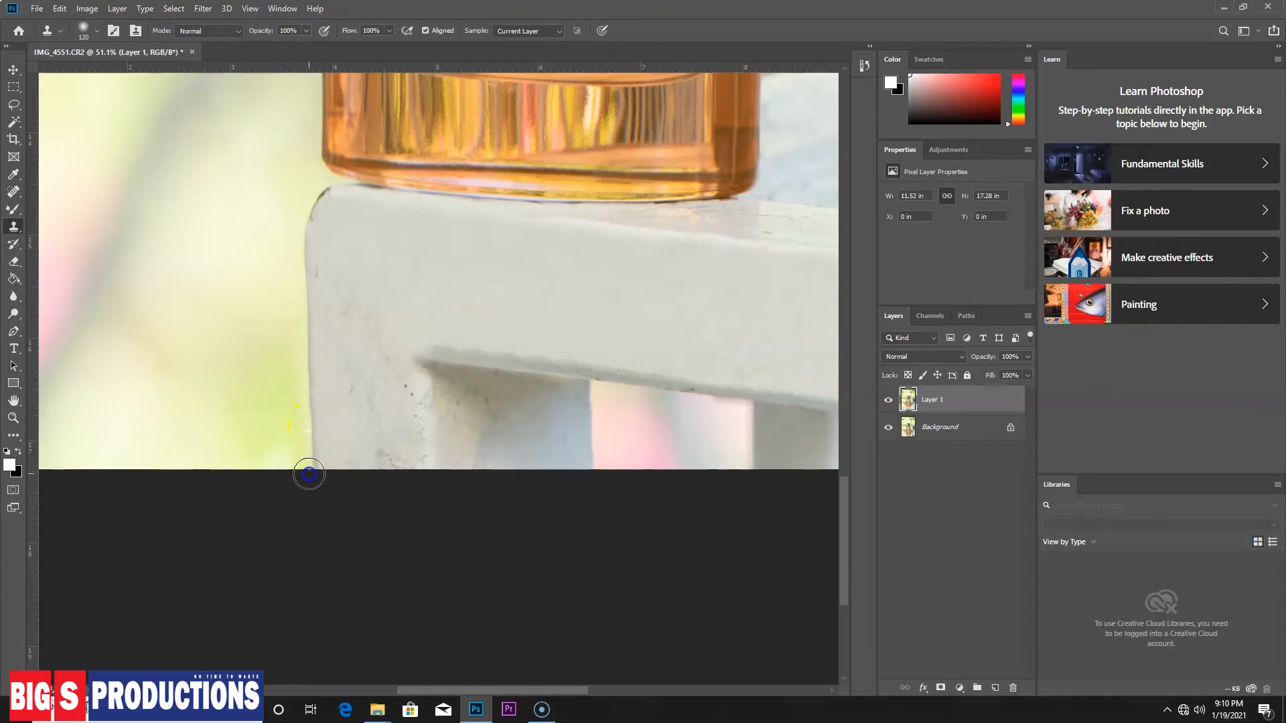
Clone smooth paint over the cracks and specks on the left leg's front face, sampling clean areas of the leg and rail
alt+click(349, 342)
mouse_move(349, 372)
mouse_down()
mouse_move(371, 397)
mouse_move(377, 458)
mouse_up()
alt+click(352, 356)
drag(368, 404, 371, 444)
alt+click(362, 371)
mouse_move(393, 372)
mouse_down()
mouse_move(370, 318)
mouse_move(385, 315)
mouse_move(350, 324)
mouse_move(345, 287)
mouse_up()
alt+click(456, 294)
alt+click(401, 264)
alt+click(393, 253)
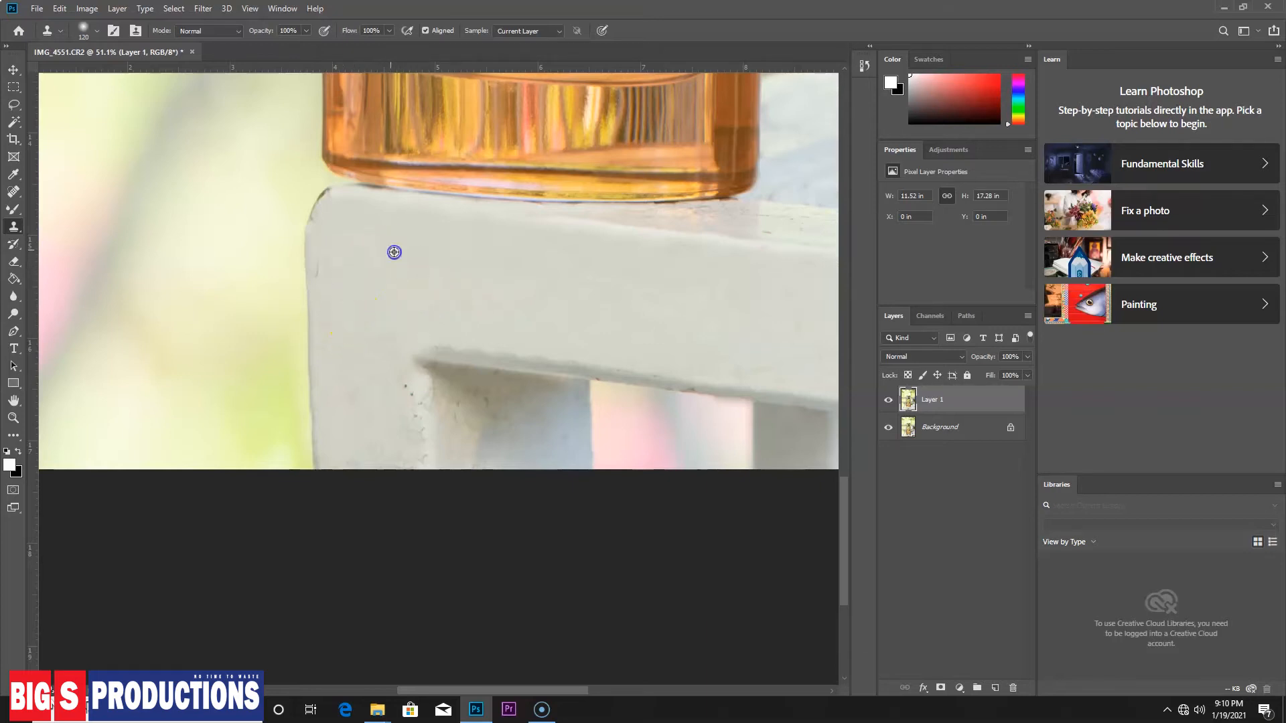
Try to clone over the dark line on the rail's rounded left corner with a 51 px brush
right_click(400, 225)
drag(473, 254, 493, 258)
click(328, 224)
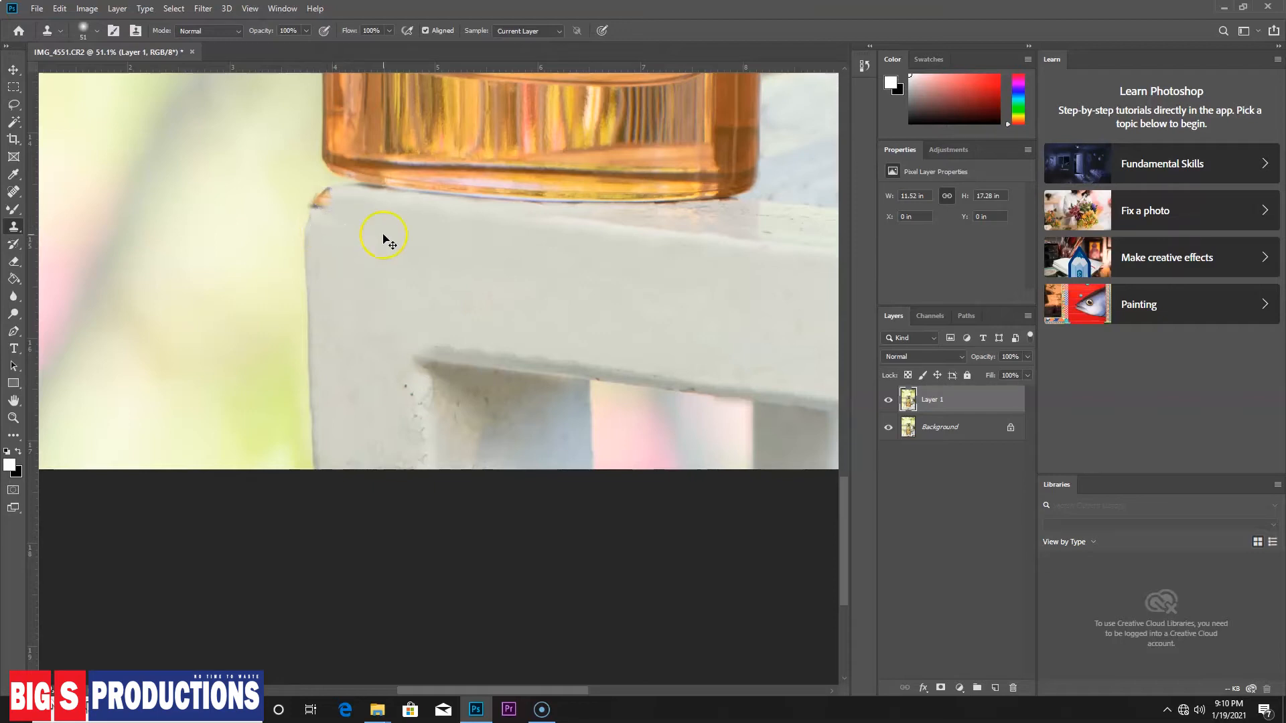
Set the brush size to 37 px and clone over the brown spot on the rail's rounded left corner
right_click(457, 271)
click(542, 299)
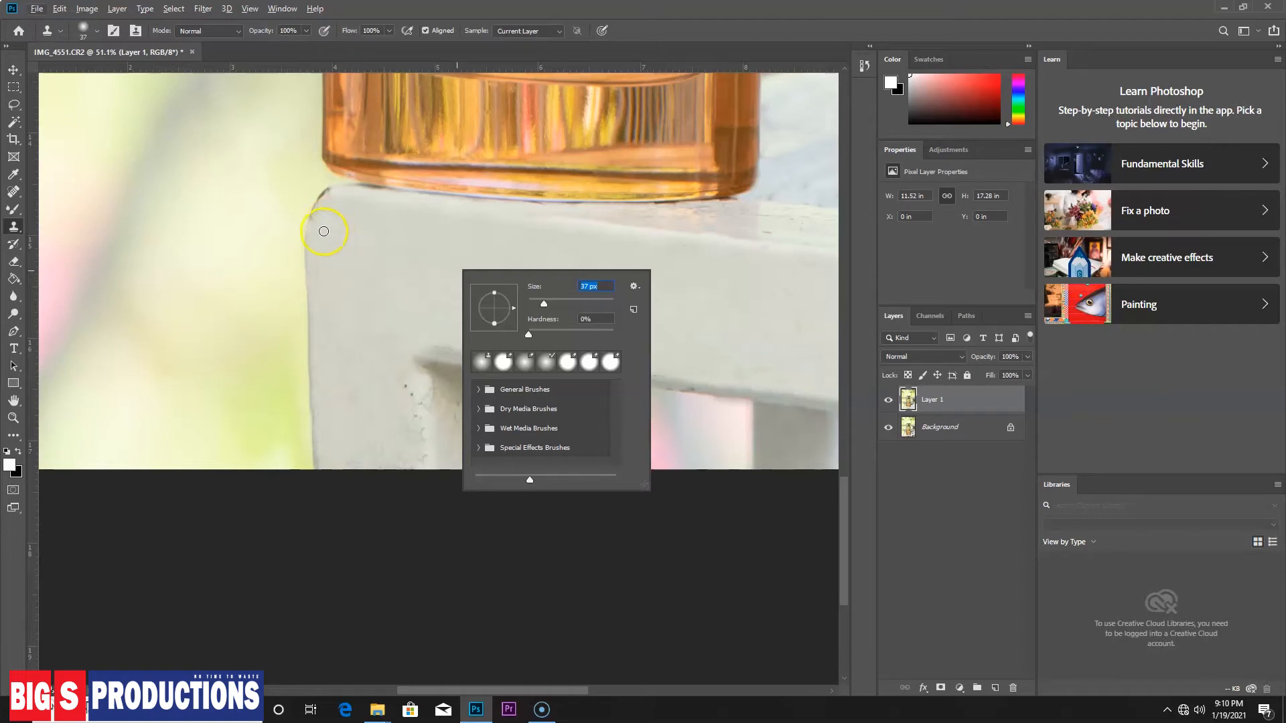
click(333, 236)
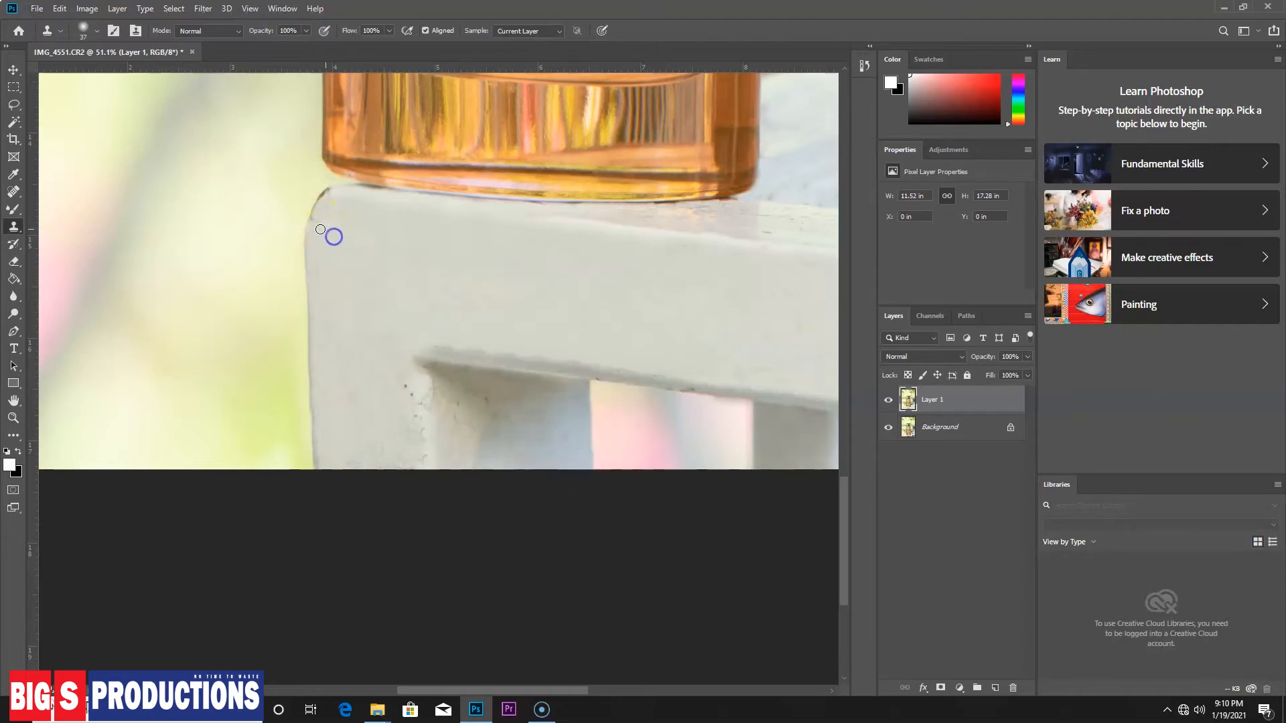
mouse_move(317, 213)
mouse_down()
mouse_move(327, 198)
mouse_move(349, 295)
mouse_up()
scroll(325, 216, up, 3)
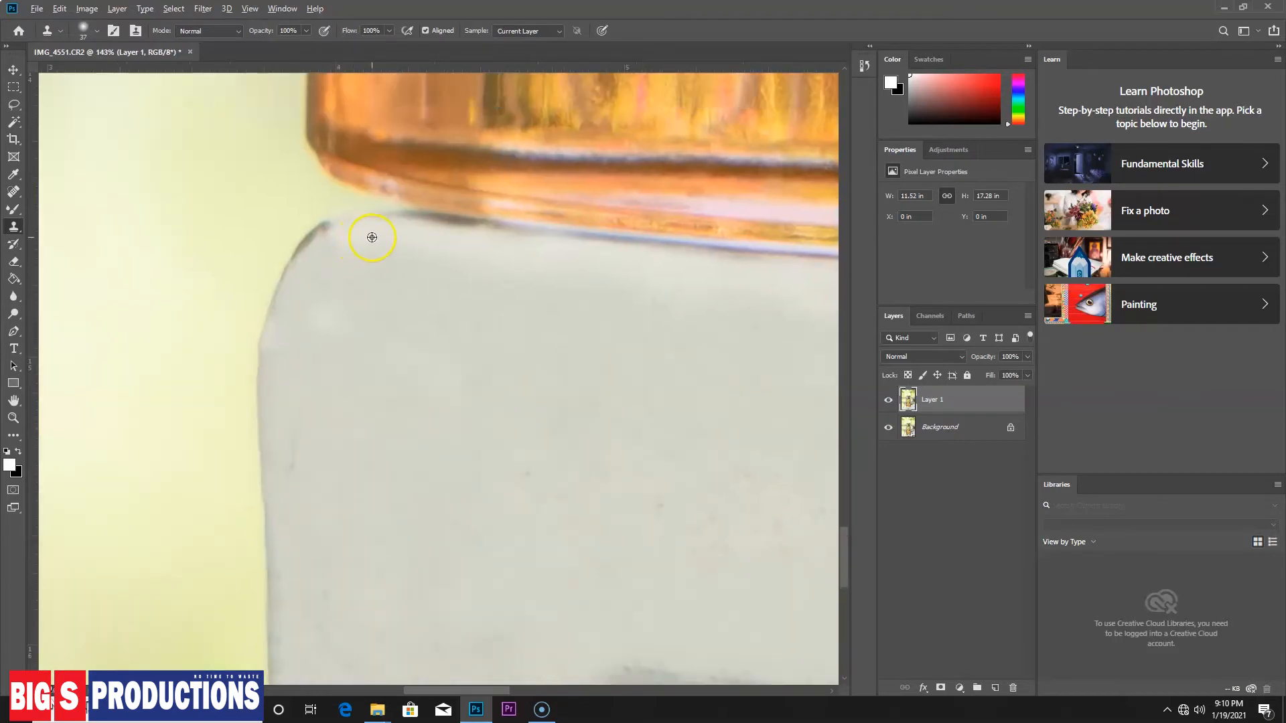
alt+click(480, 347)
click(335, 241)
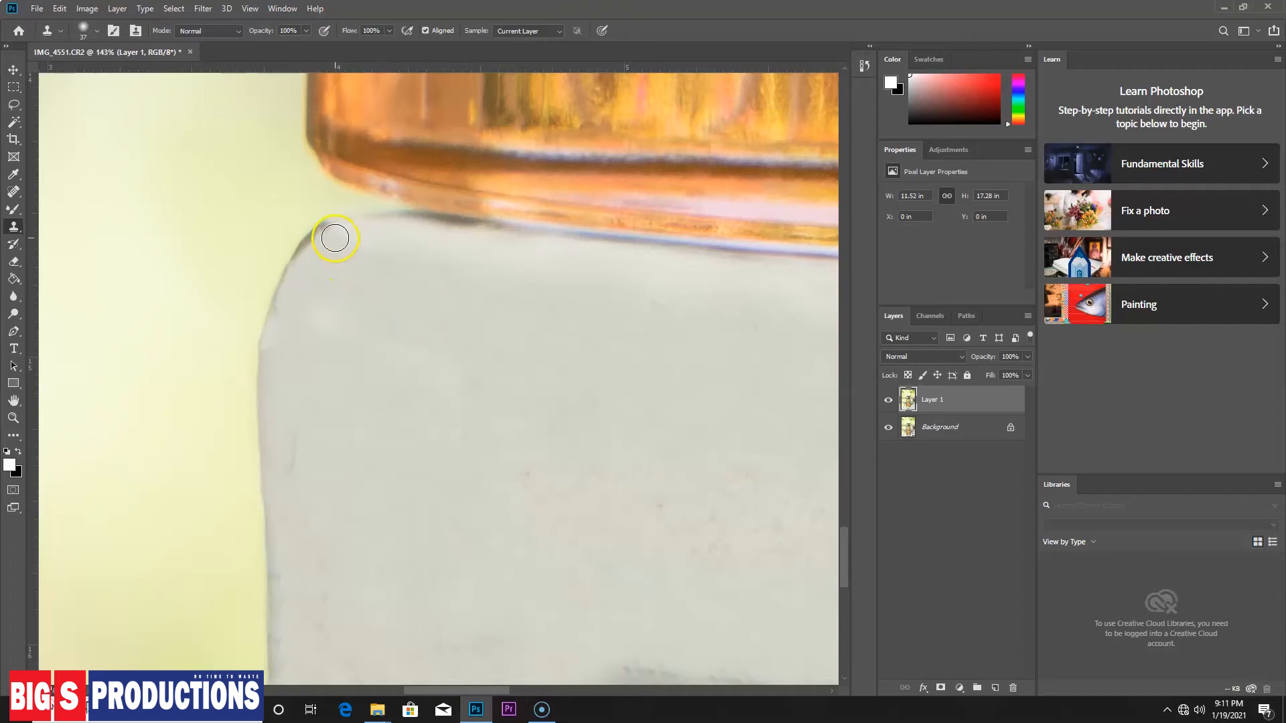
Set the brush size to 20 px and clone over the leftover dark mark at the top of the rounded corner
right_click(415, 293)
drag(502, 326, 495, 326)
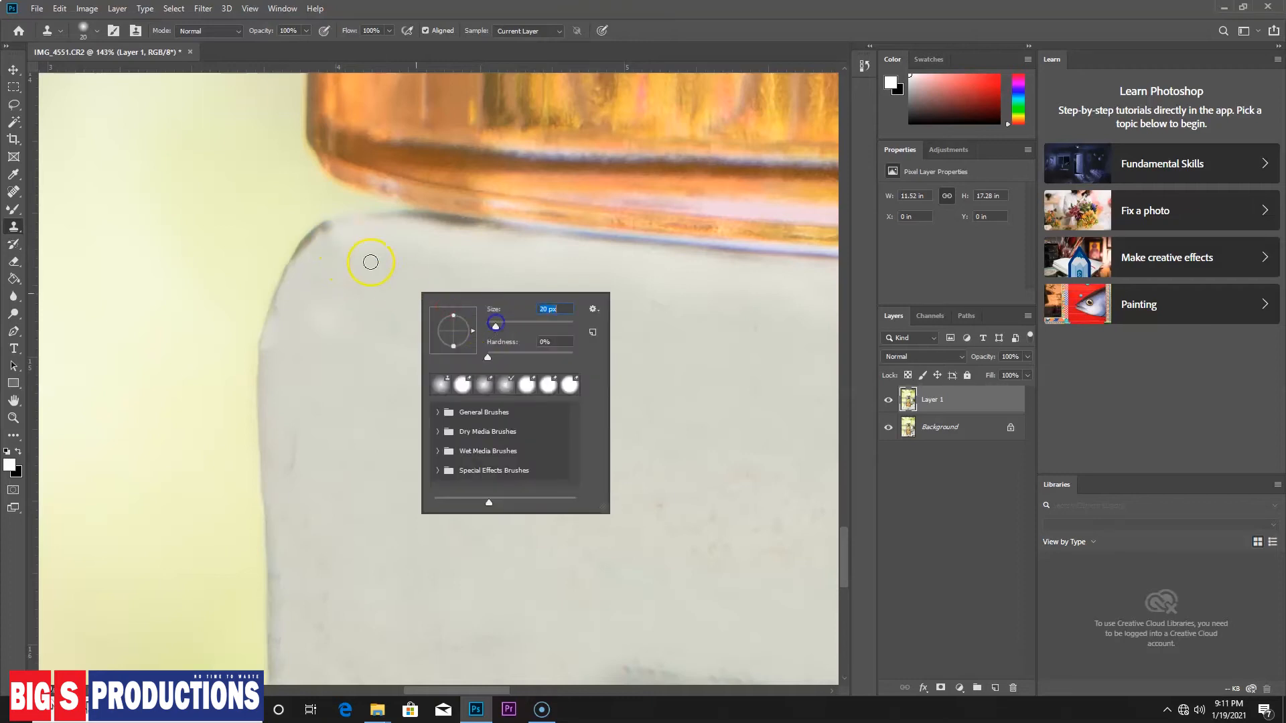
click(333, 232)
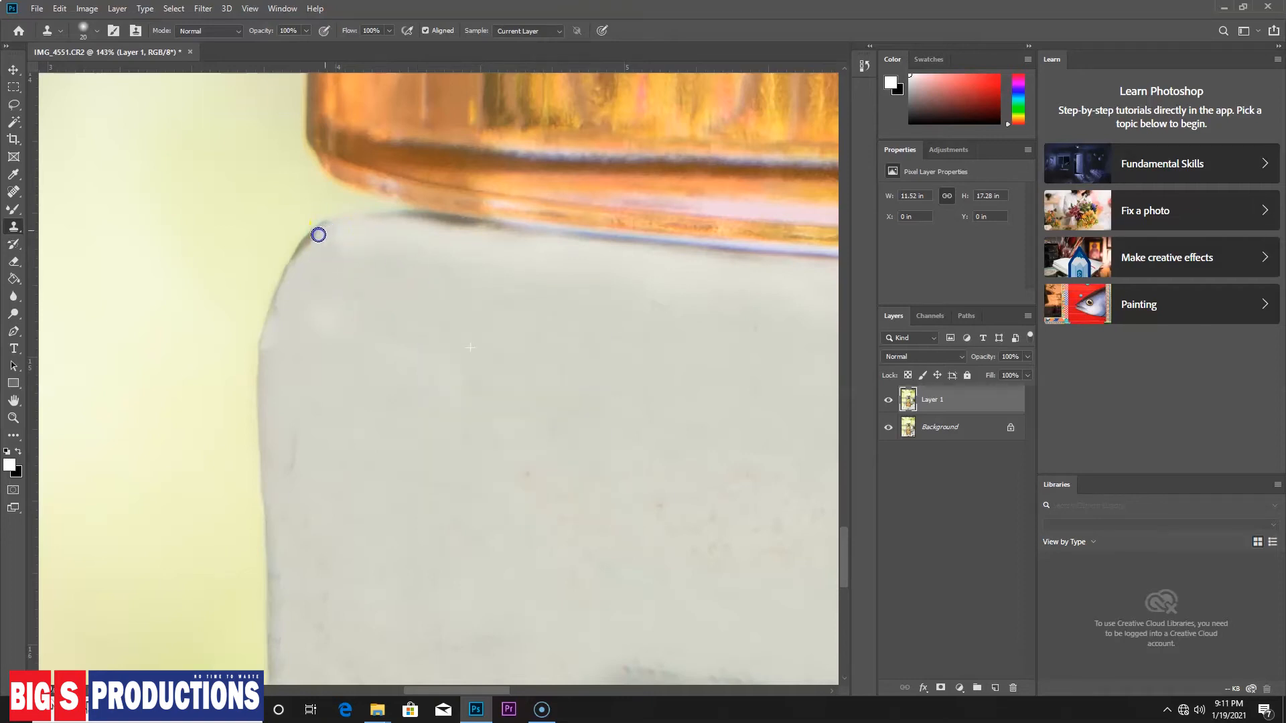
drag(357, 254, 365, 244)
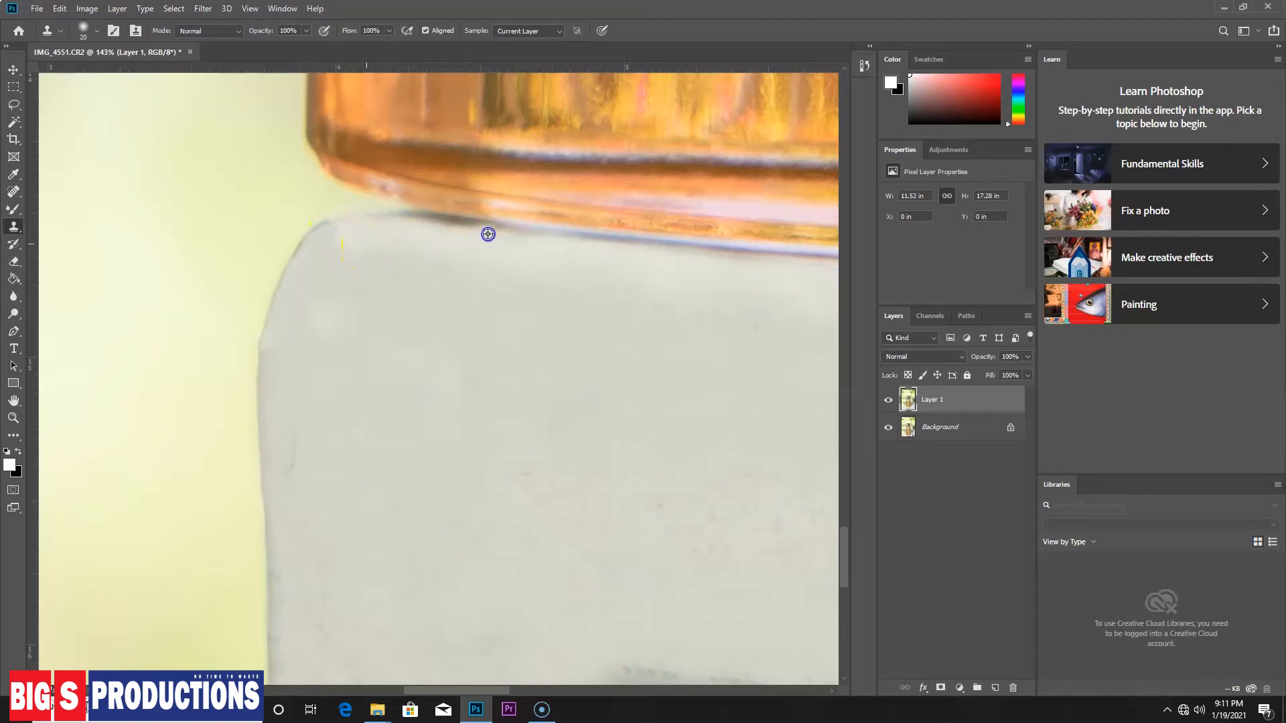
Clone clean paint over the dark line on the rail's upper edge under the left end of the bottle's base
mouse_move(484, 233)
mouse_down()
mouse_move(440, 229)
mouse_move(486, 233)
mouse_move(444, 229)
mouse_move(399, 259)
mouse_move(329, 228)
mouse_move(409, 241)
mouse_move(379, 221)
mouse_up()
alt+click(512, 252)
alt+click(401, 258)
alt+click(408, 241)
Clone over the marks along the rail's upper edge beneath the middle of the bottle's base, sampling nearby clean paint
drag(632, 292, 454, 253)
alt+click(557, 220)
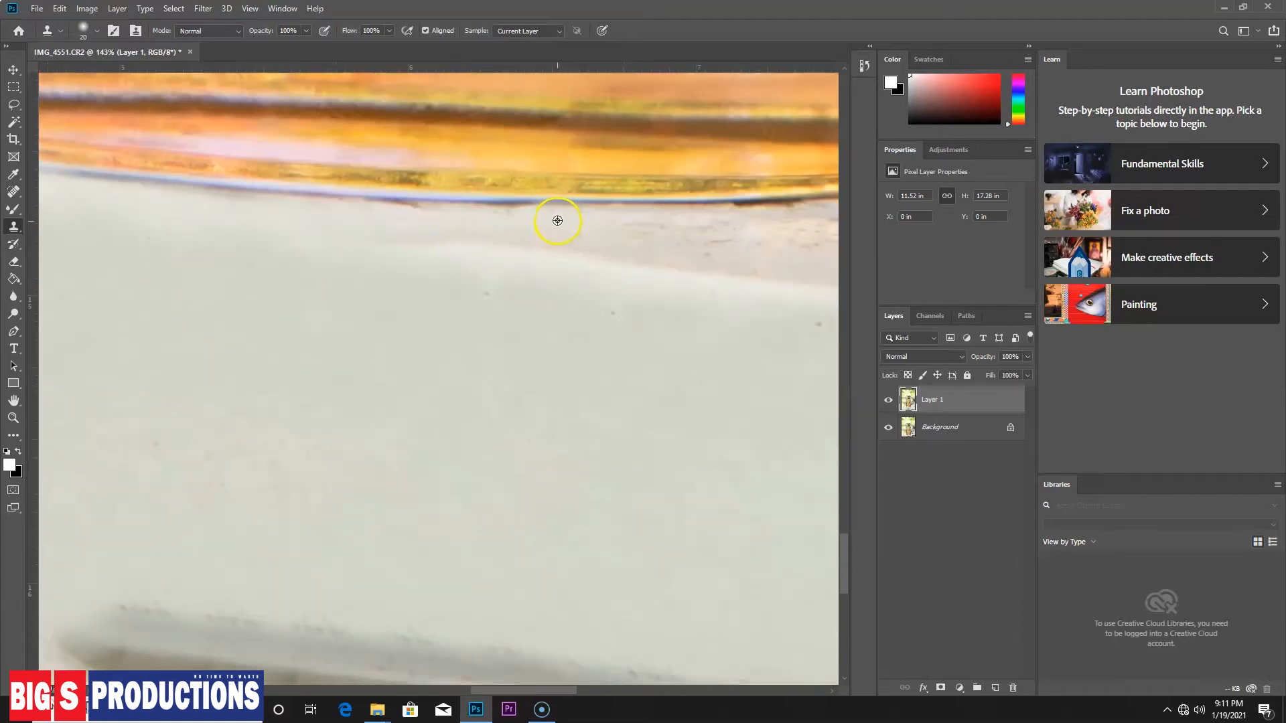
mouse_move(485, 210)
mouse_down()
mouse_move(534, 220)
mouse_move(304, 202)
mouse_up()
alt+click(497, 223)
Clone over the dark specks beside and beneath the right end of the bottle's base
drag(627, 228, 374, 223)
alt+click(664, 209)
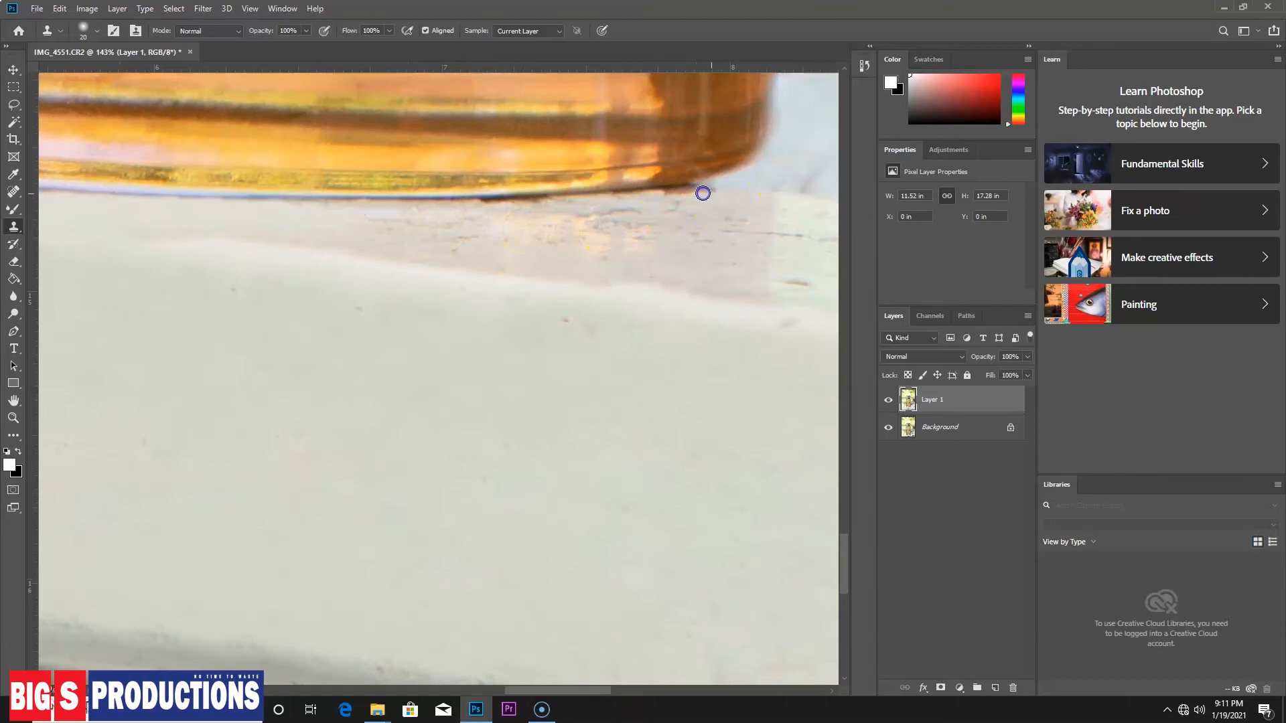
alt+click(718, 207)
click(662, 214)
mouse_move(661, 215)
mouse_down()
mouse_move(588, 213)
mouse_move(602, 219)
mouse_up()
Clone over the brown mark on the rail's top surface just right of the bottle
alt+click(747, 220)
click(790, 282)
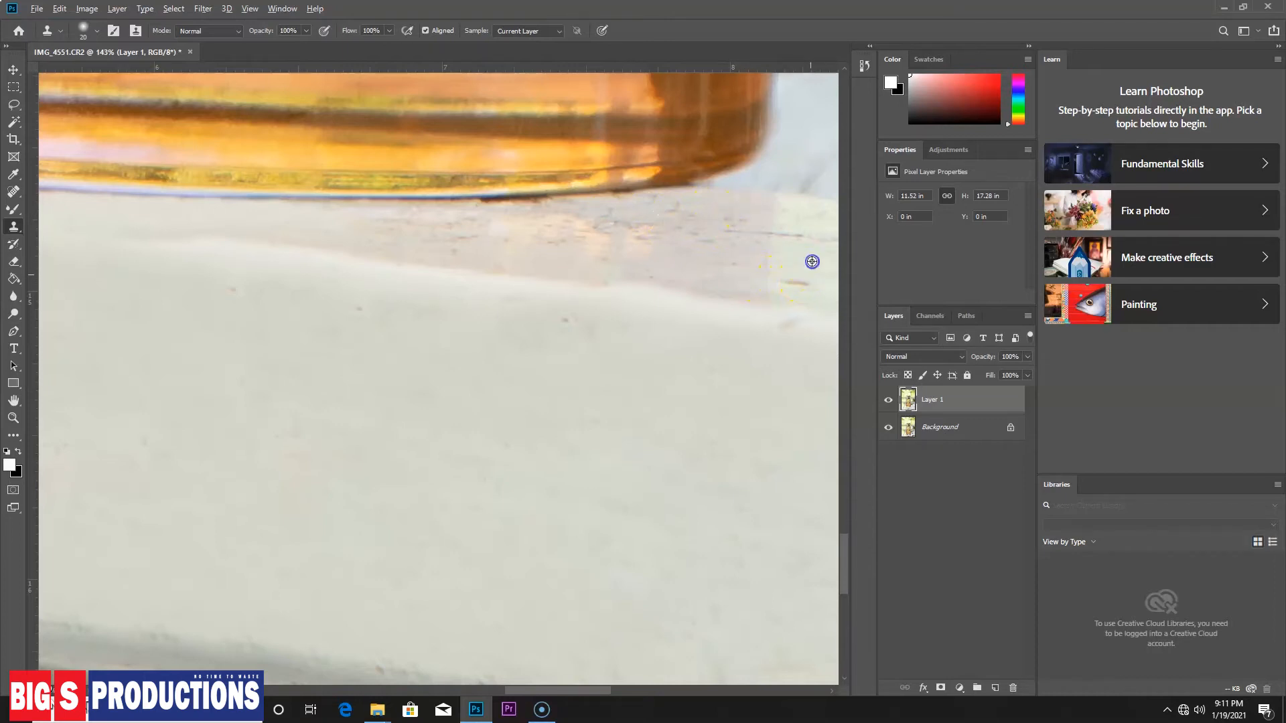
drag(807, 284, 781, 282)
alt+click(804, 350)
Clone over the small cracks and orange specks on the rail's top surface beneath the bottle's right end, resampling clean paint nearby
alt+click(743, 242)
alt+click(682, 233)
click(724, 244)
click(742, 245)
alt+click(705, 261)
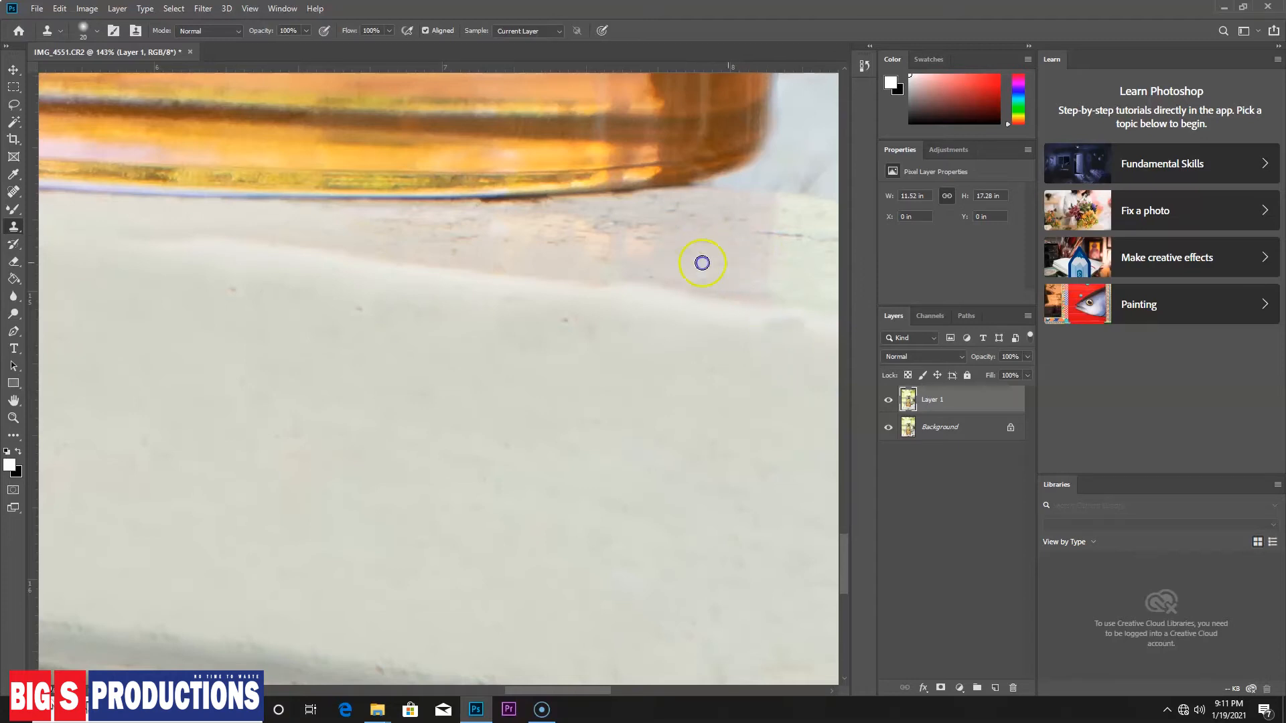
drag(674, 258, 646, 248)
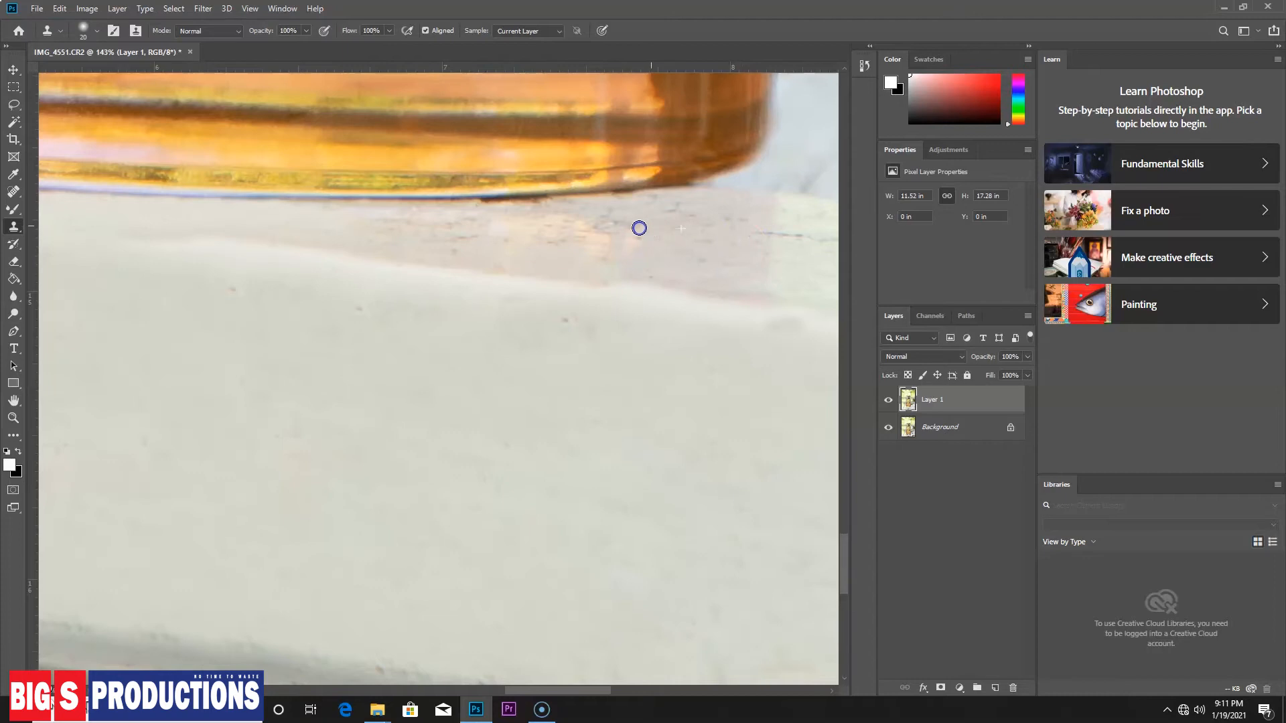
alt+click(680, 249)
click(608, 257)
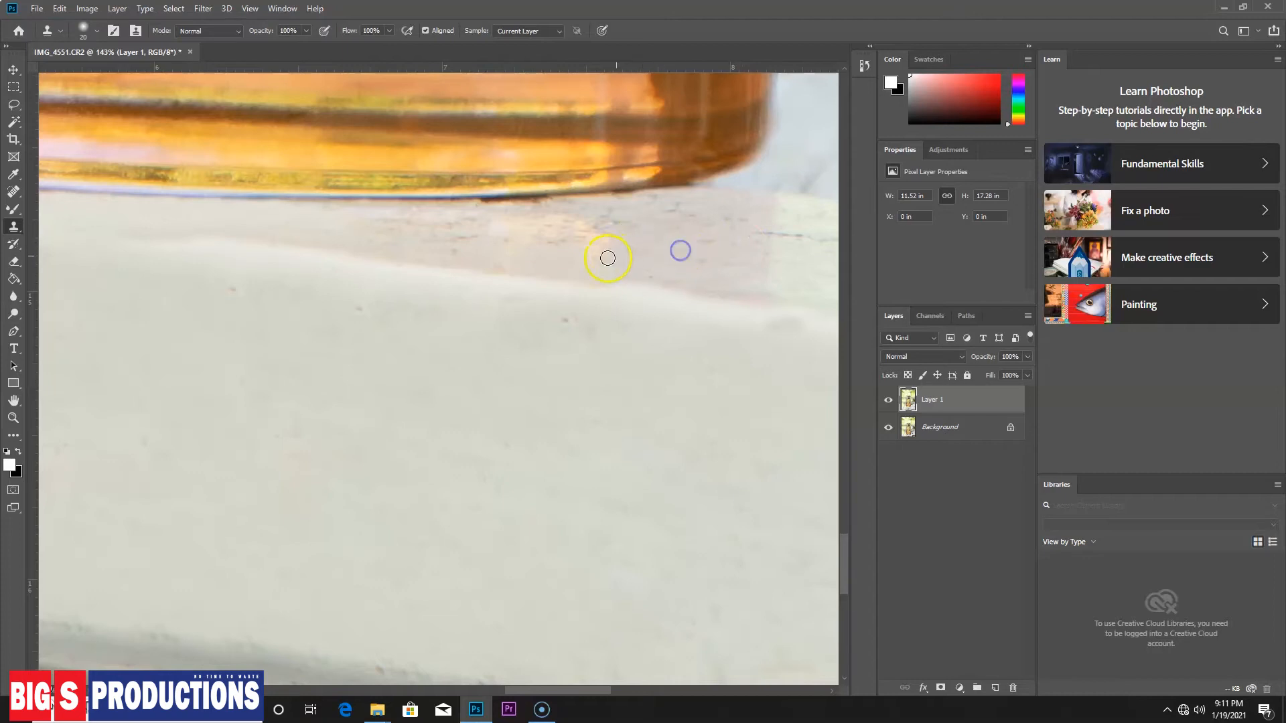
alt+click(654, 244)
click(606, 256)
drag(589, 232, 535, 226)
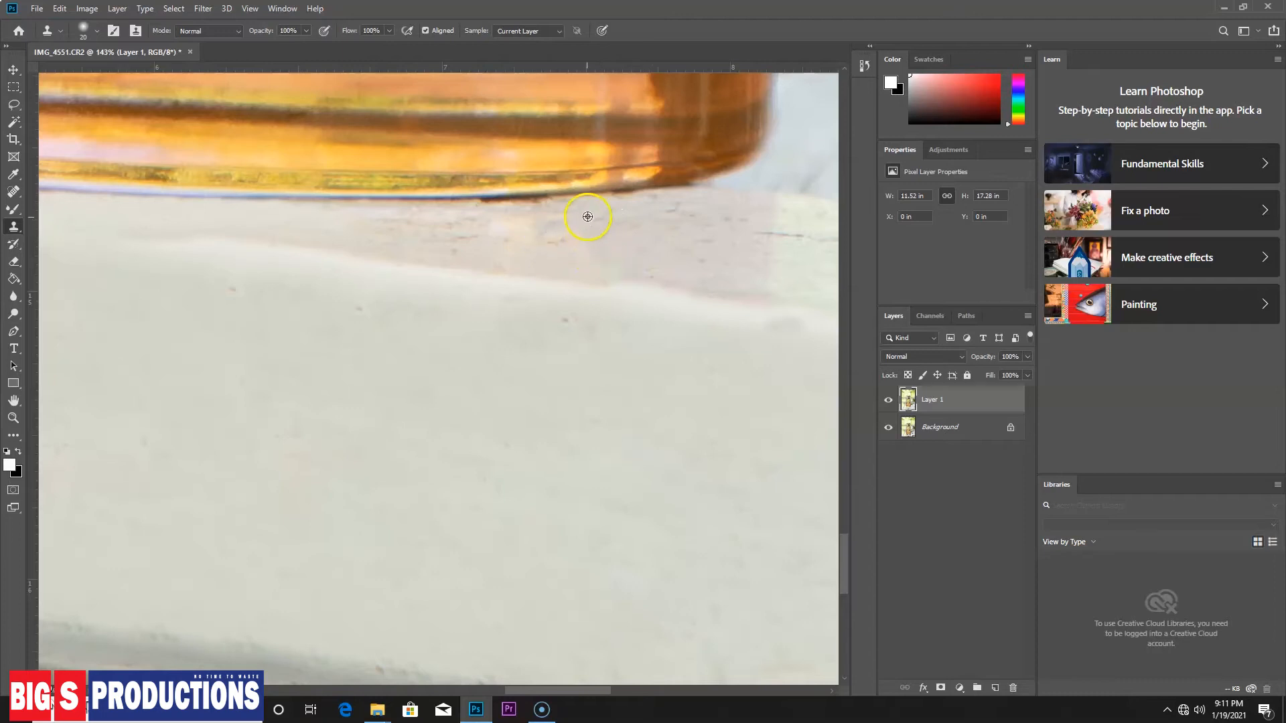
Clone over the dark specks and chipped edge directly below the bottle's base, working toward the middle of the base
alt+click(577, 205)
drag(521, 206, 462, 210)
alt+click(616, 216)
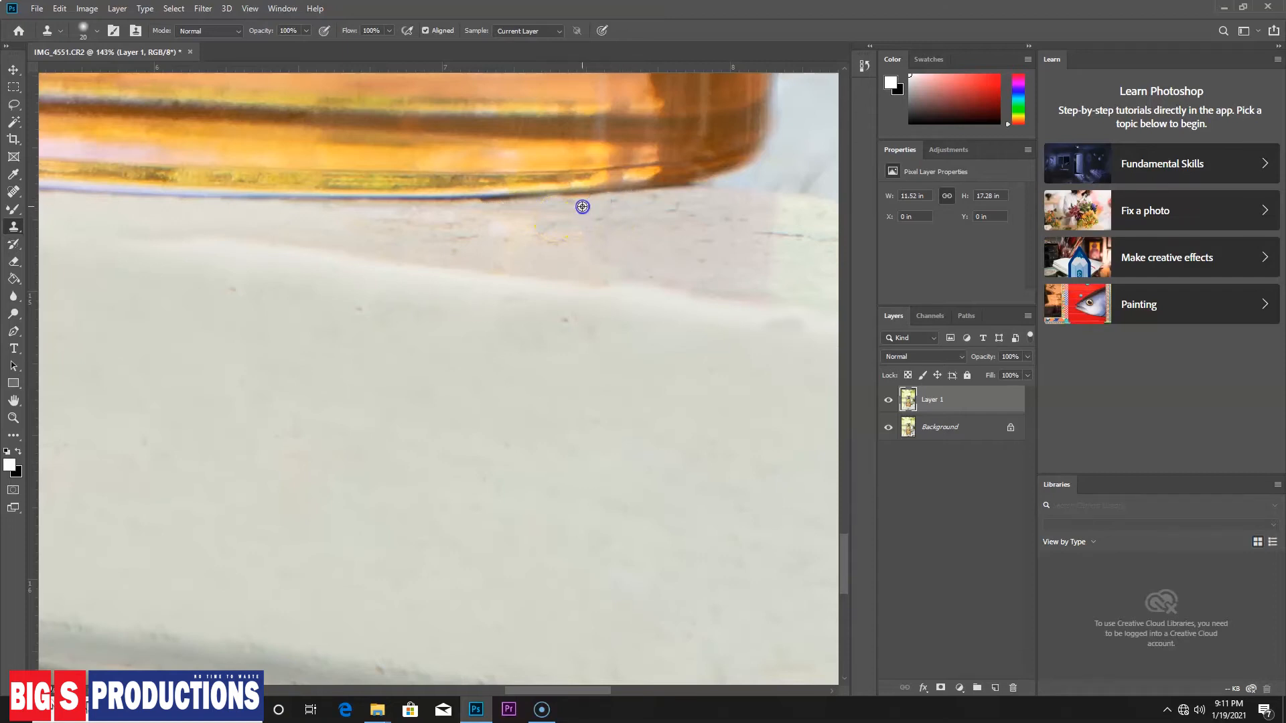
click(433, 227)
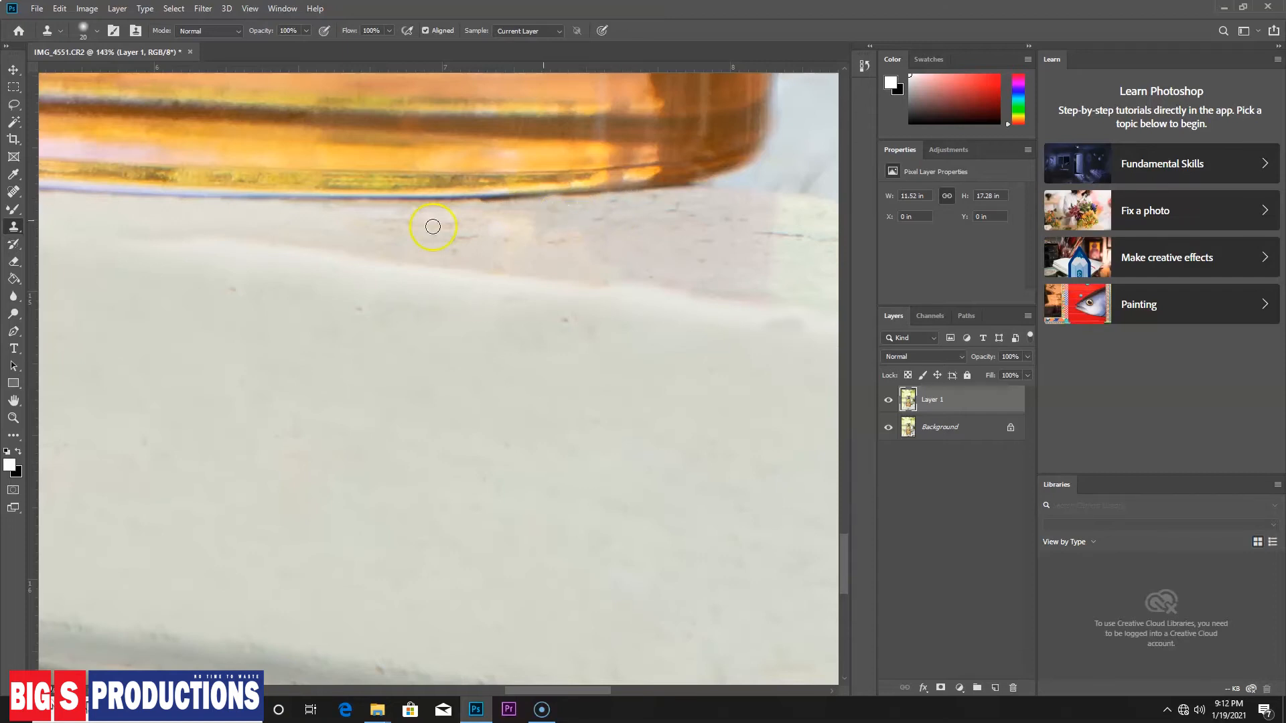
drag(469, 203, 523, 205)
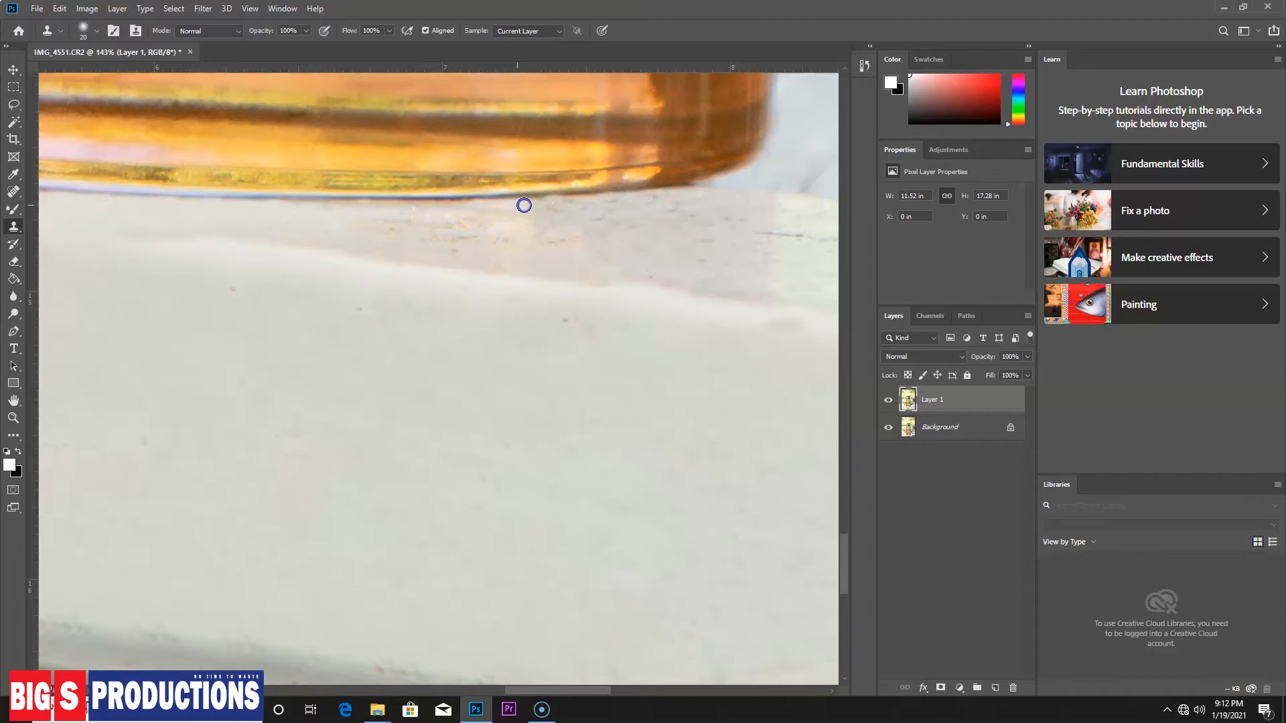
click(453, 240)
Compare the whole retouched photo with the original by hiding and showing Layer 1 twice
key(ctrl+0)
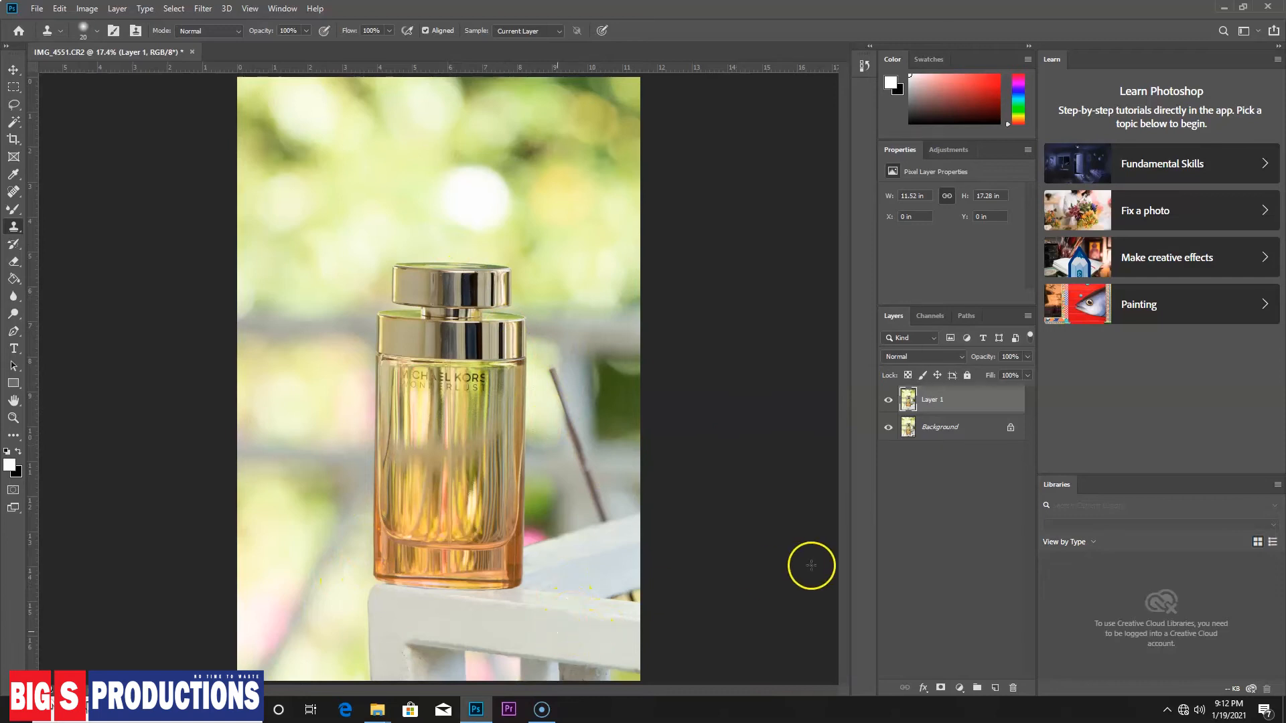
click(888, 402)
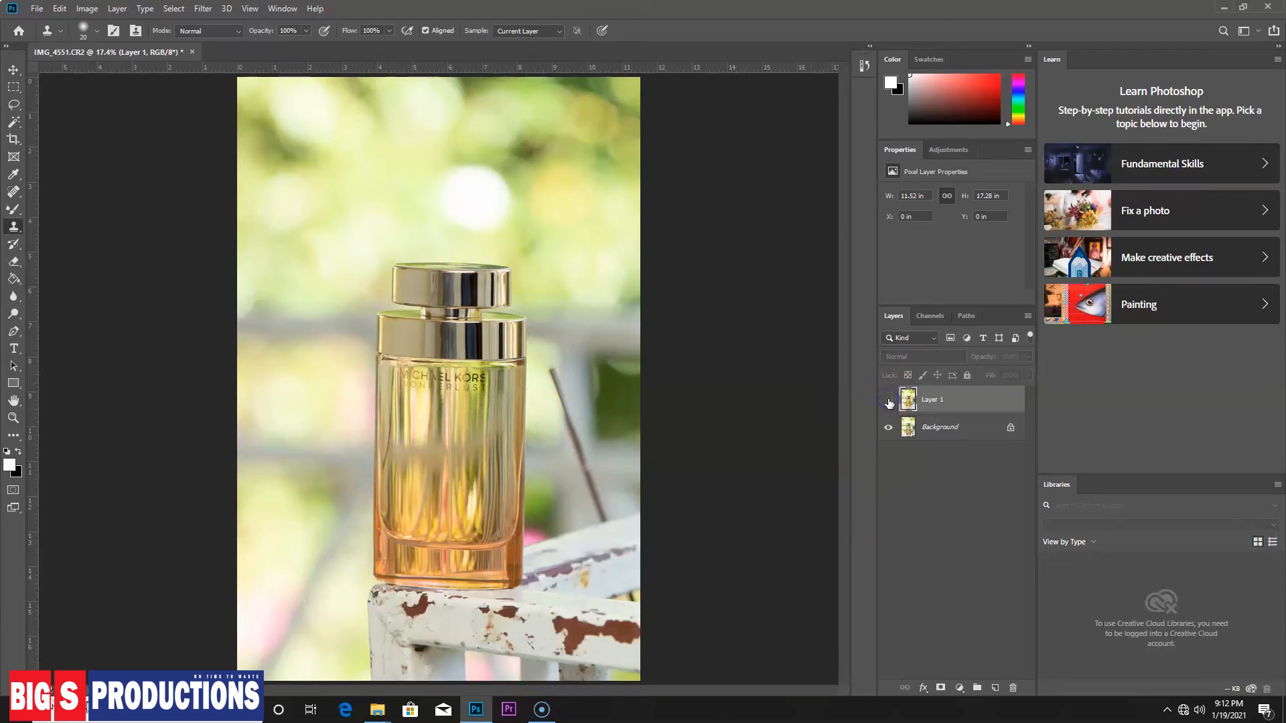
click(889, 402)
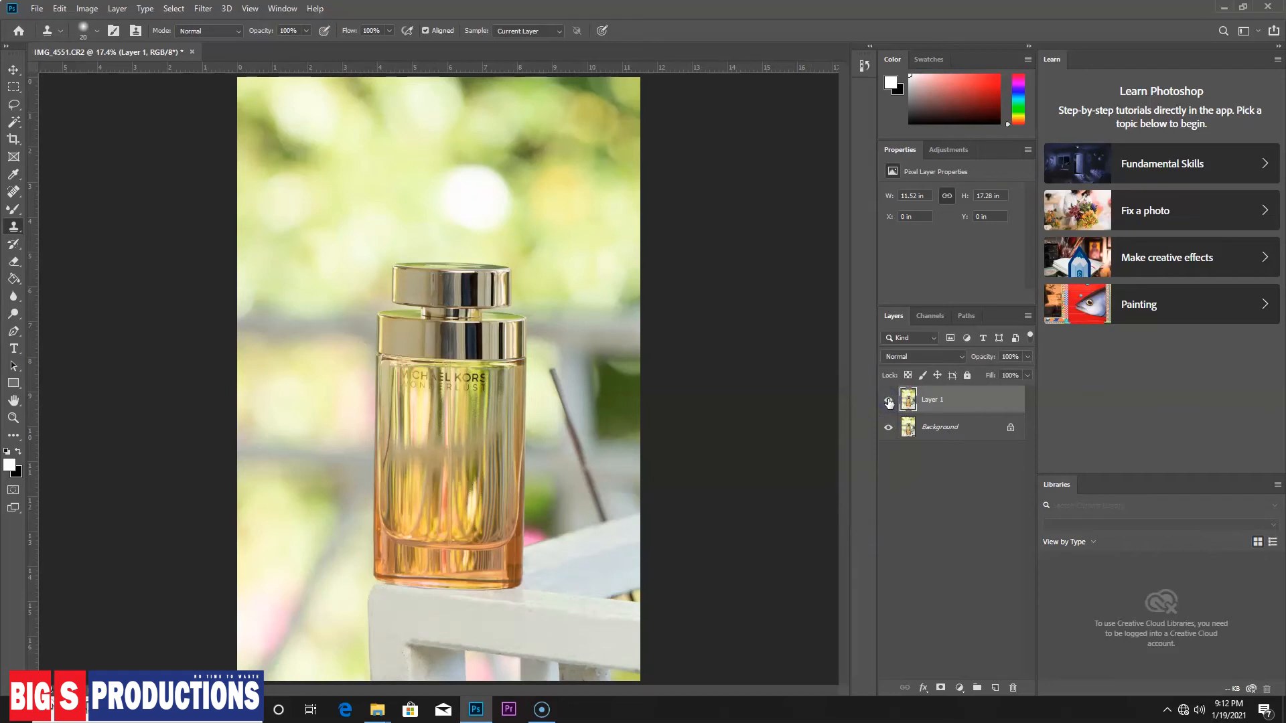
click(889, 402)
click(889, 402)
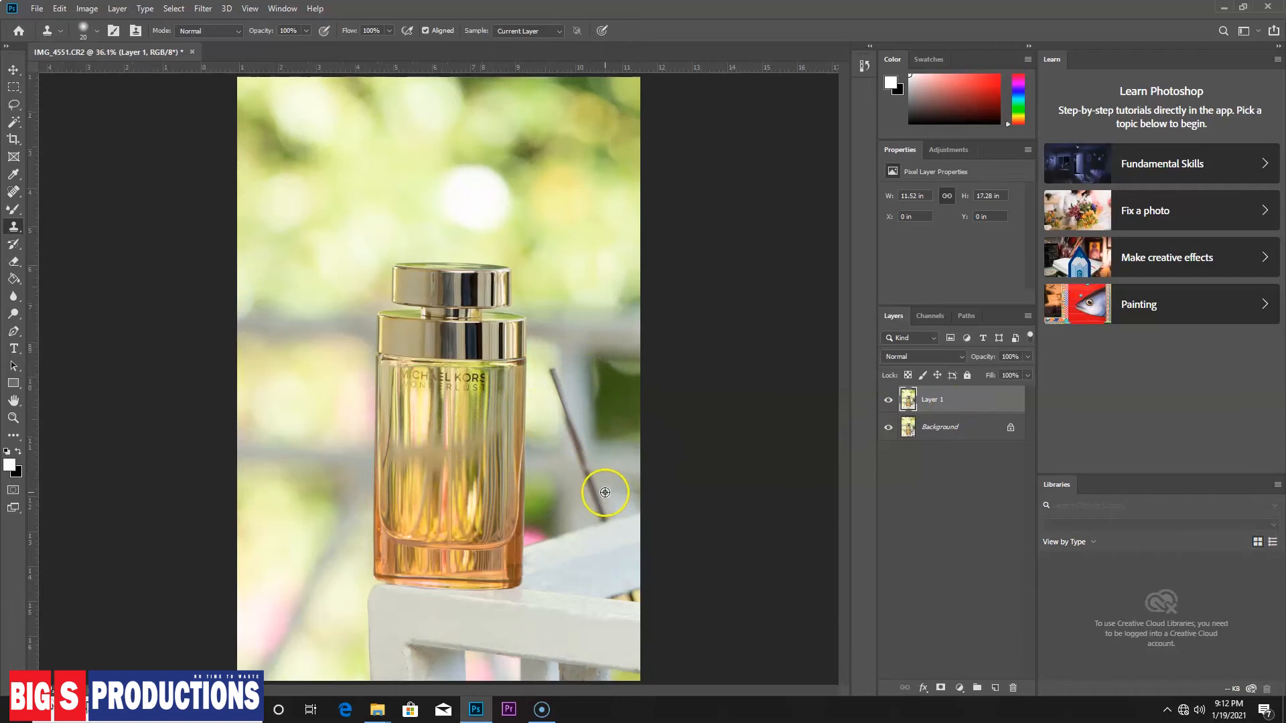
Switch to the Spot Healing Brush and set its size to 97 px for the dark stick right of the bottle
scroll(605, 492, up, 3)
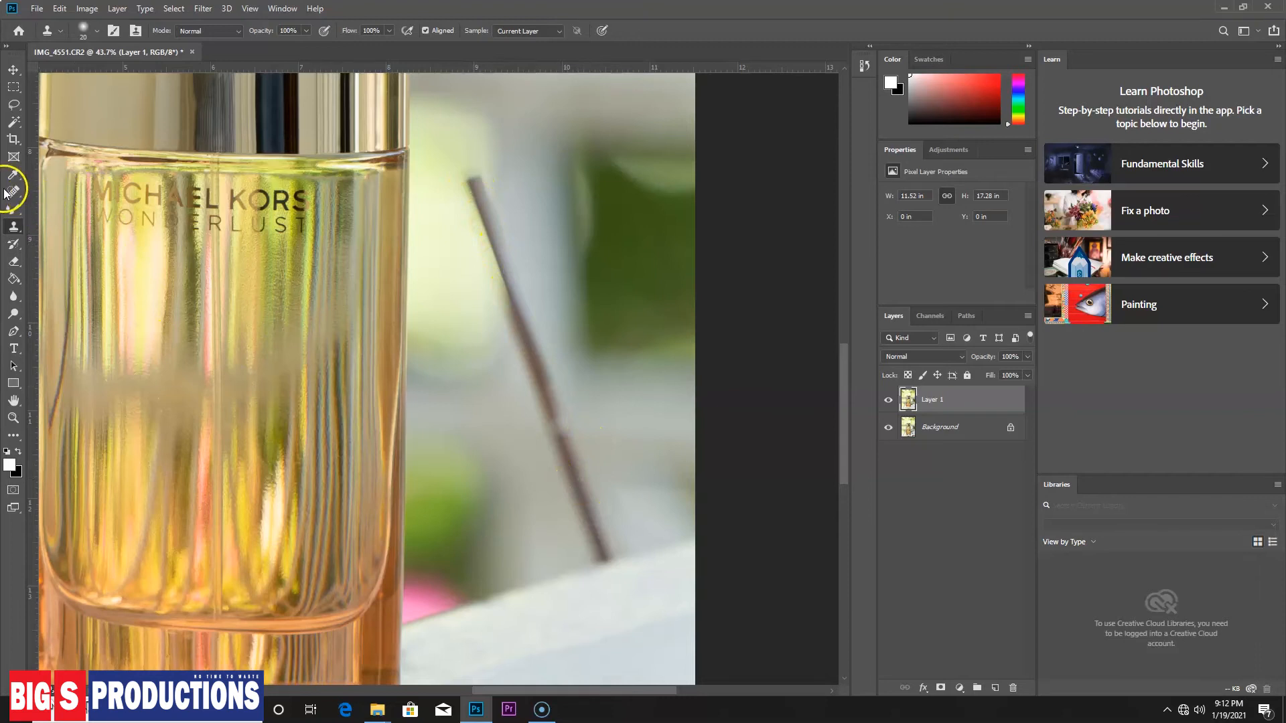
scroll(9, 196, up, 1)
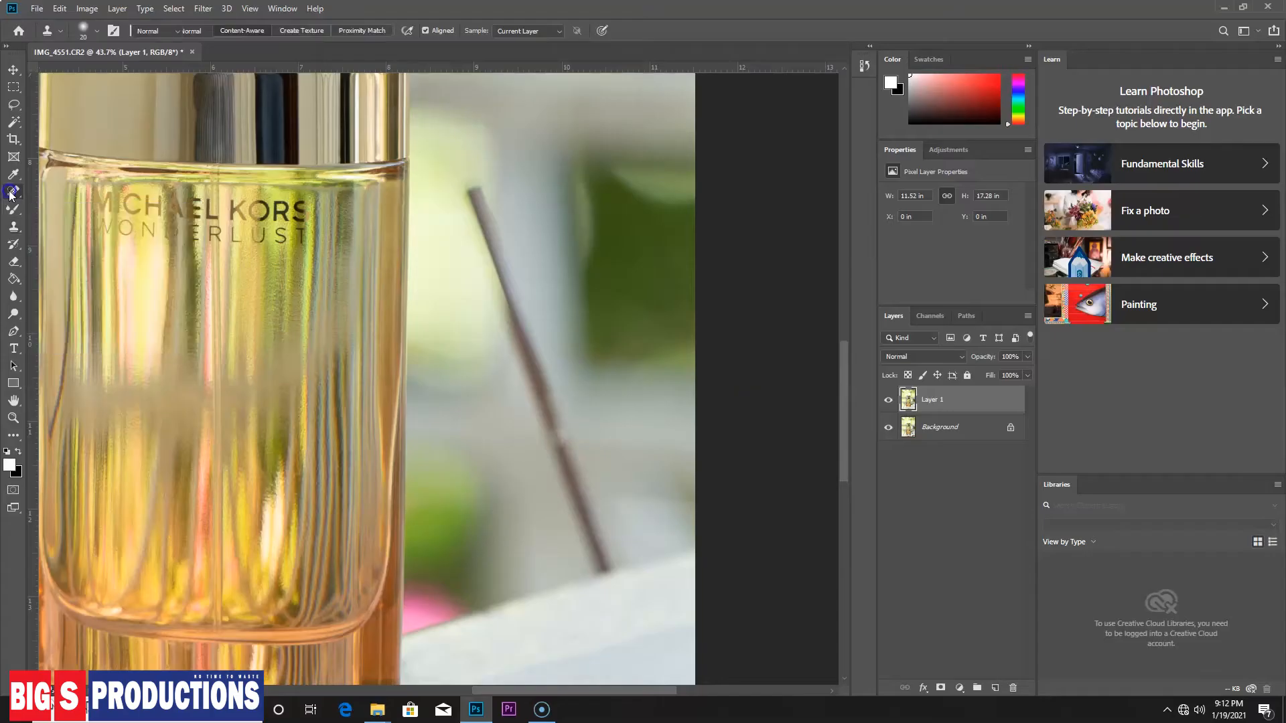
click(22, 244)
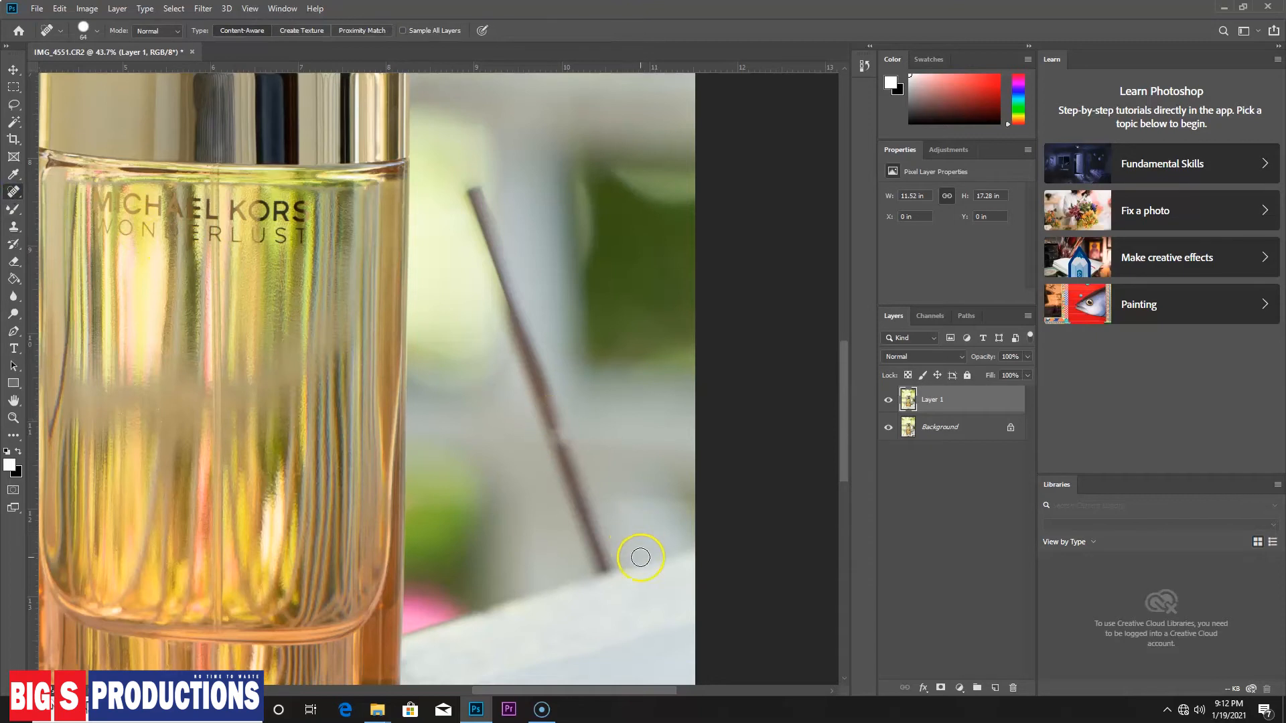
right_click(653, 539)
drag(723, 541, 732, 541)
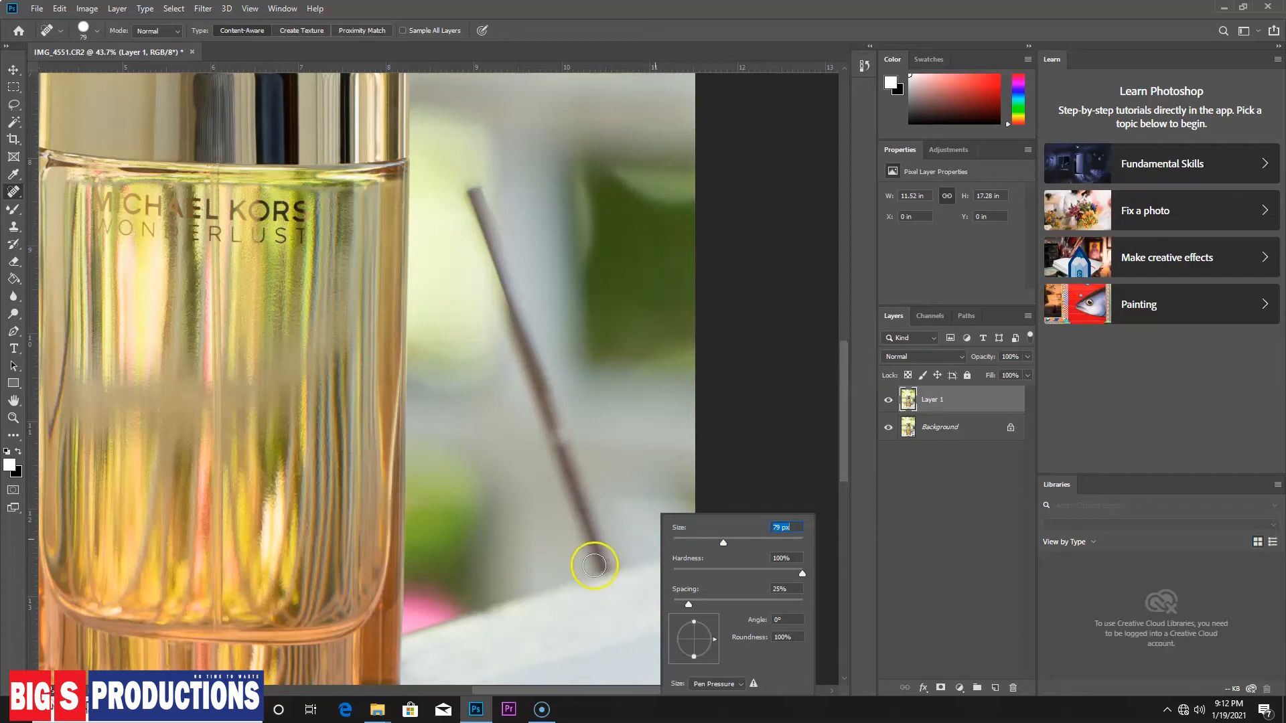
click(728, 540)
click(734, 537)
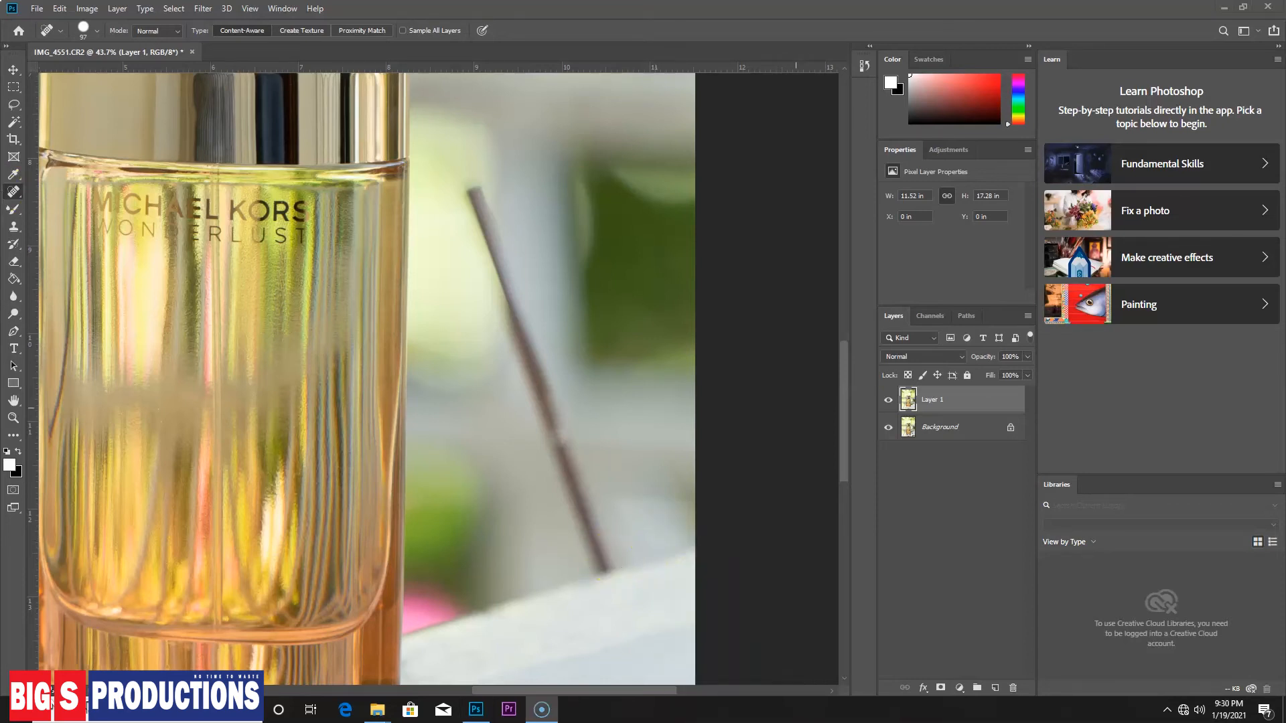
Heal the dark stick in the background with one straight Spot Healing Brush stroke from its lower end to its upper end
click(13, 192)
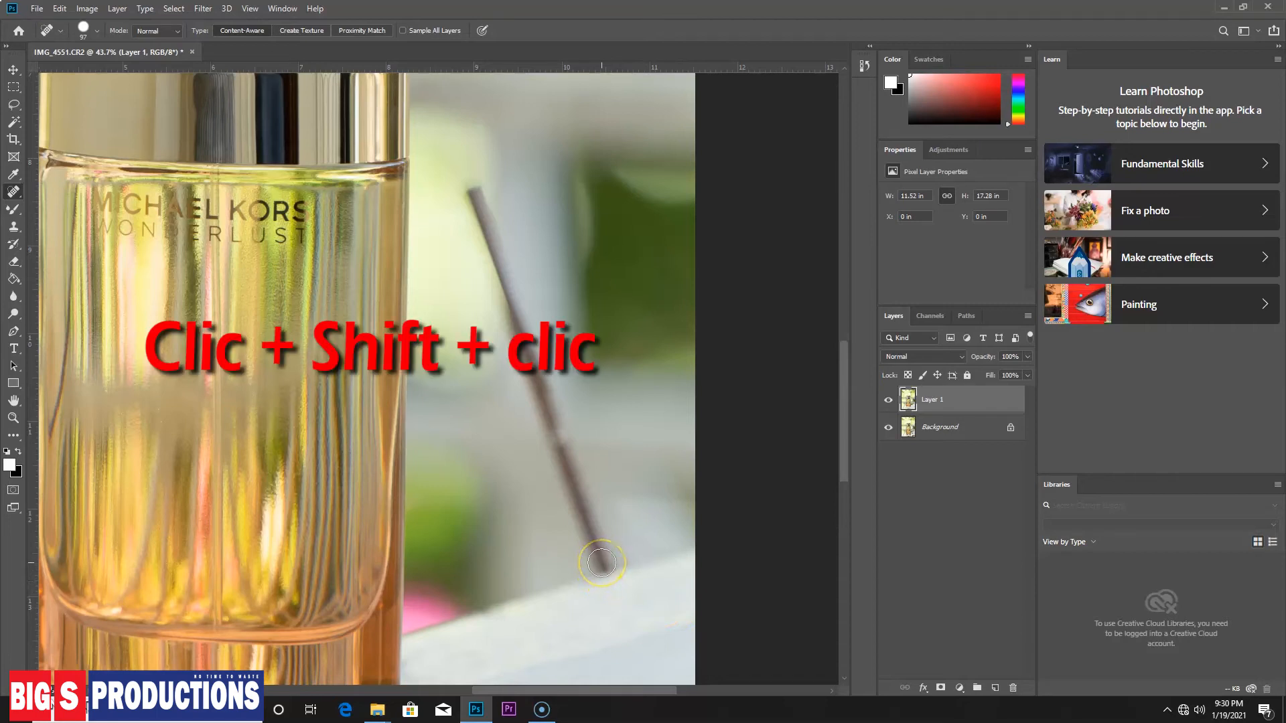
click(602, 562)
shift+click(474, 197)
shift+click(474, 197)
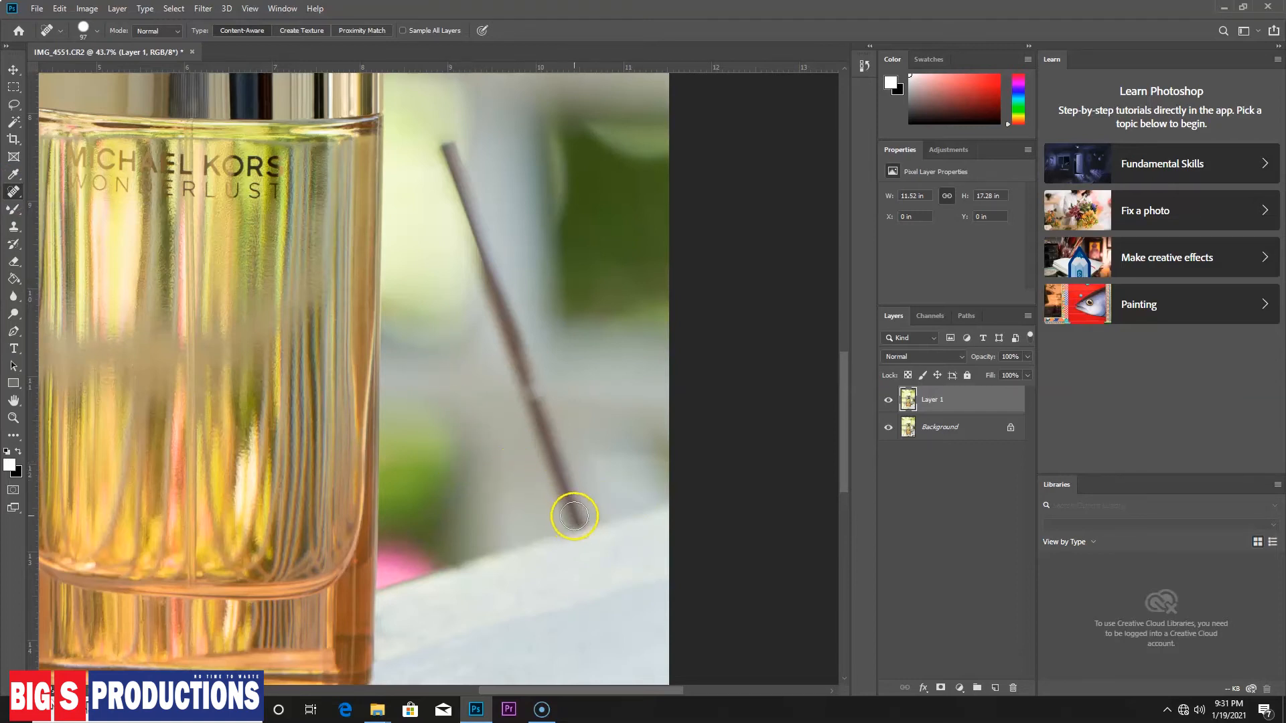
click(575, 516)
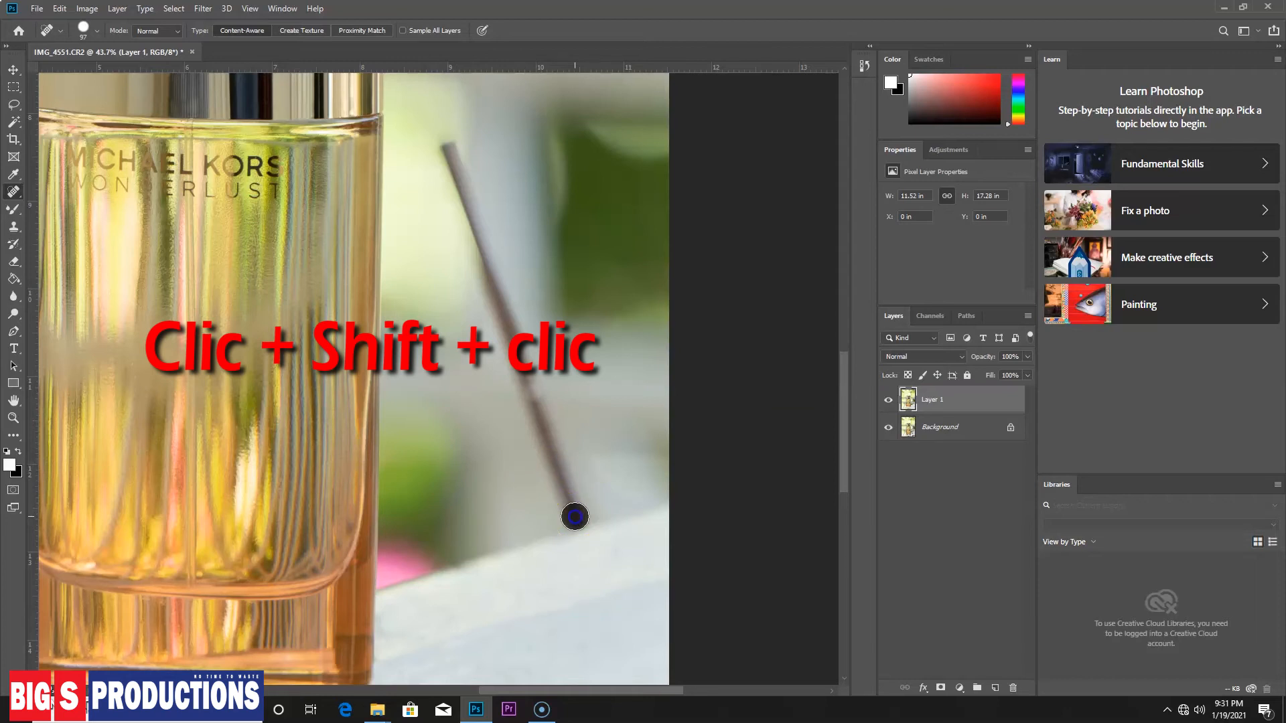
shift+click(449, 150)
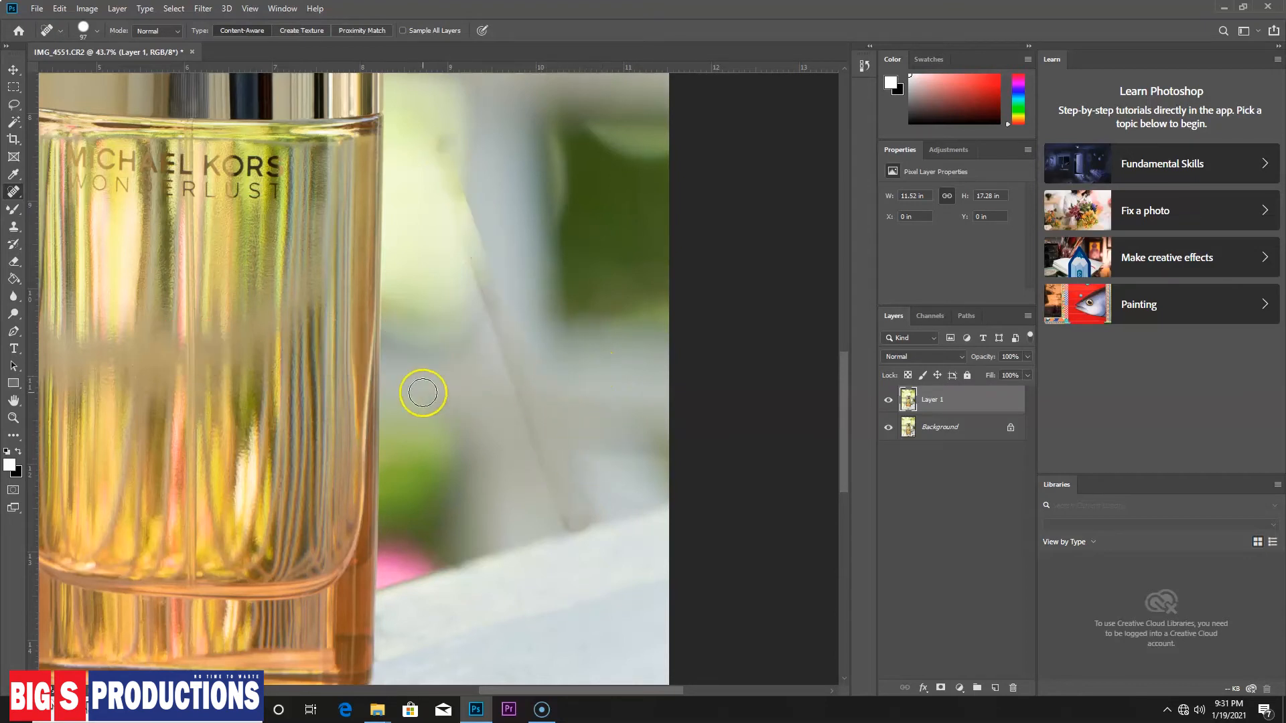
Set the Clone Stamp brush size to 86 px and clone background over the upper part of the streak left by the stick
click(13, 227)
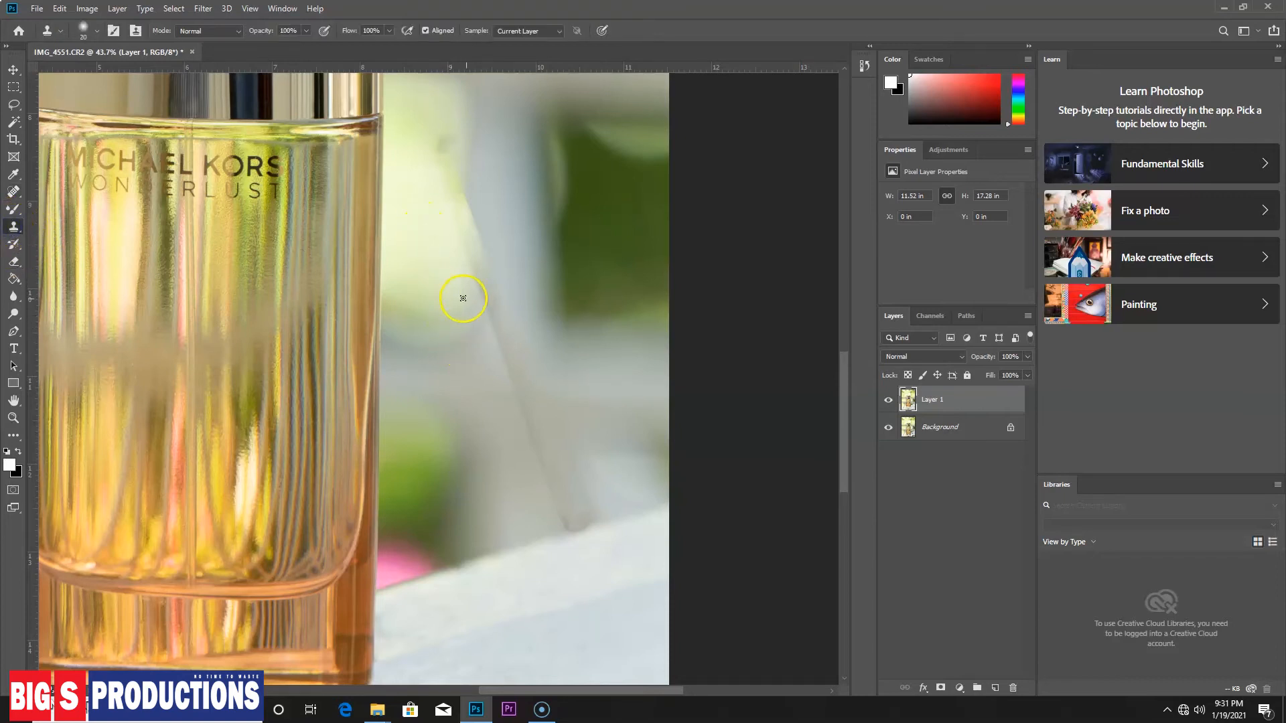
right_click(540, 316)
click(620, 338)
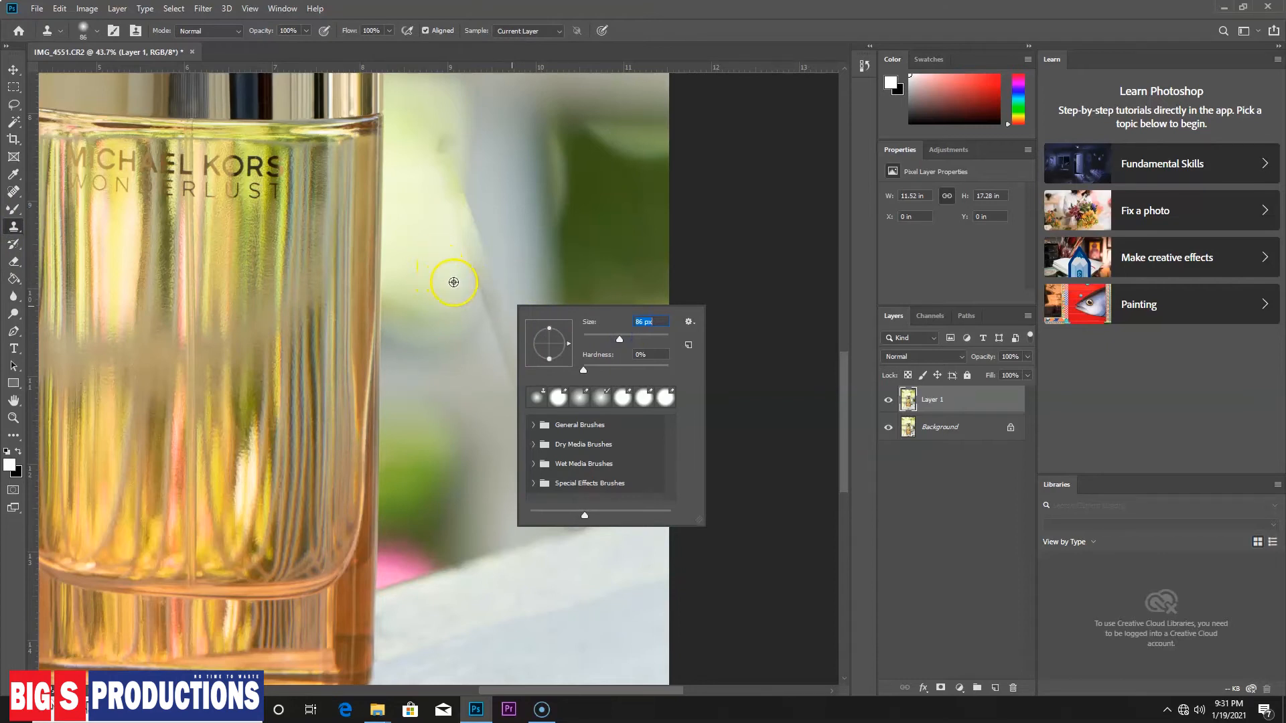
click(460, 282)
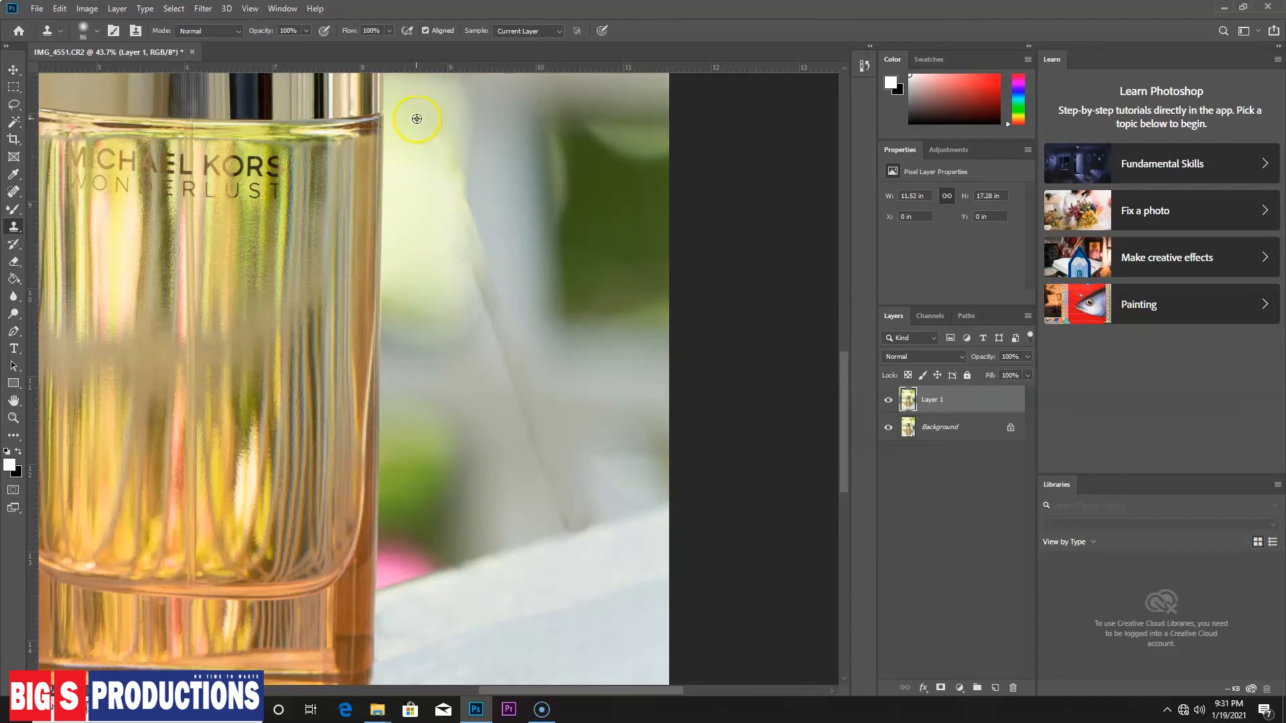
alt+click(453, 159)
click(490, 215)
mouse_move(491, 215)
mouse_down()
mouse_move(462, 107)
mouse_move(466, 170)
mouse_move(450, 151)
mouse_move(480, 284)
mouse_up()
Clone blurred background over the lower part of the stick's streak down to the bench edge
alt+click(464, 126)
click(507, 403)
mouse_move(506, 403)
mouse_down()
mouse_move(491, 396)
mouse_move(505, 341)
mouse_up()
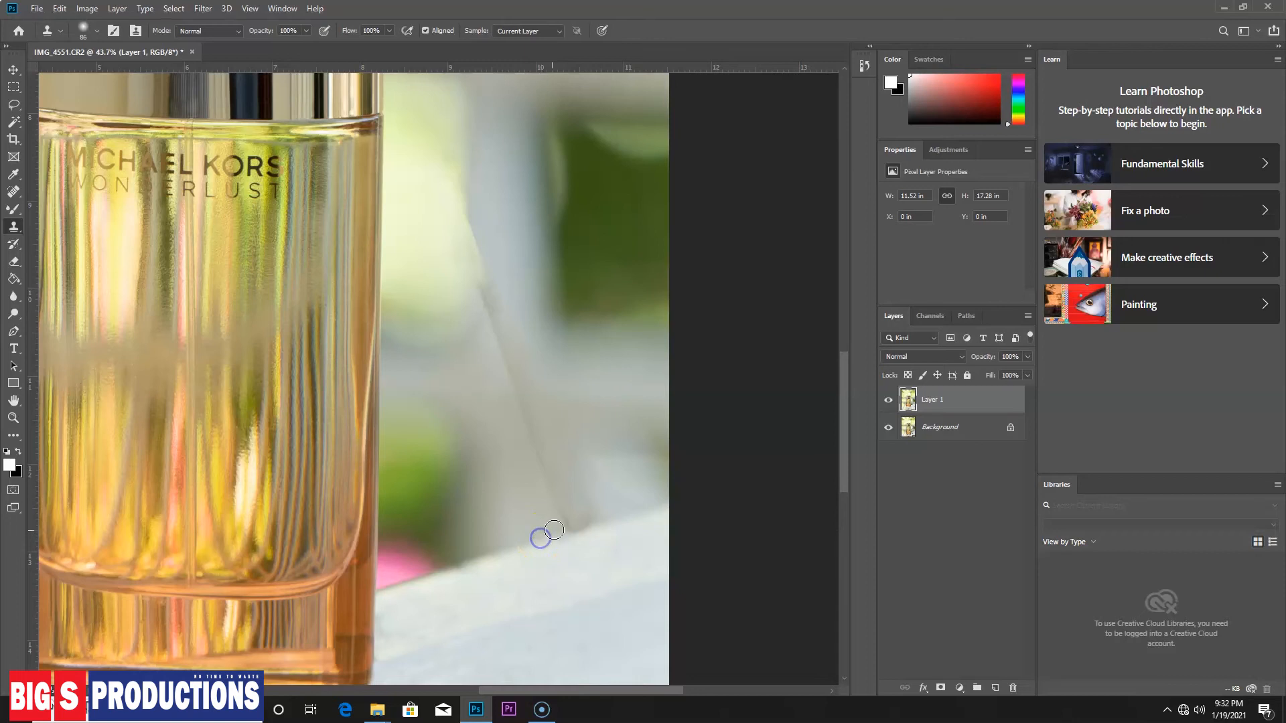
mouse_move(556, 531)
mouse_down()
mouse_move(620, 525)
mouse_move(528, 505)
mouse_move(561, 519)
mouse_move(528, 428)
mouse_move(549, 490)
mouse_up()
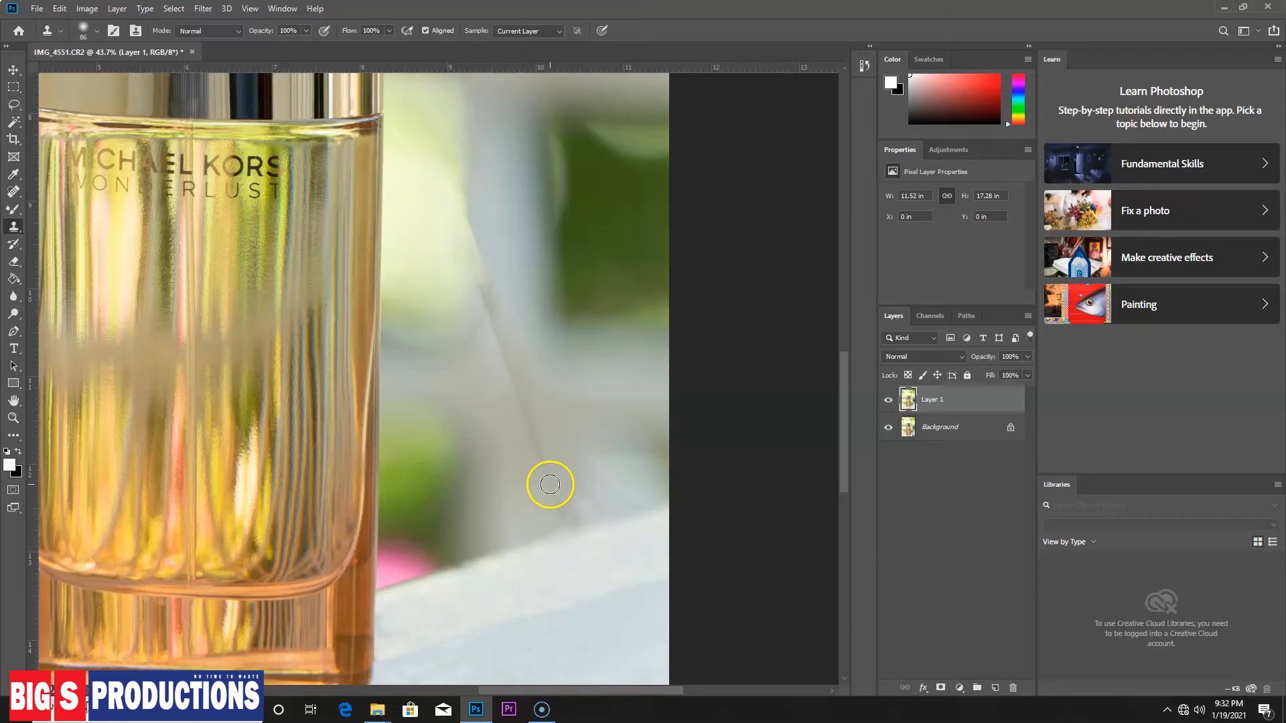
Heal the remaining diagonal streak across the blurred background post with the Spot Healing Brush
click(13, 192)
mouse_move(489, 285)
mouse_down()
mouse_move(544, 492)
mouse_move(561, 509)
mouse_move(560, 495)
mouse_up()
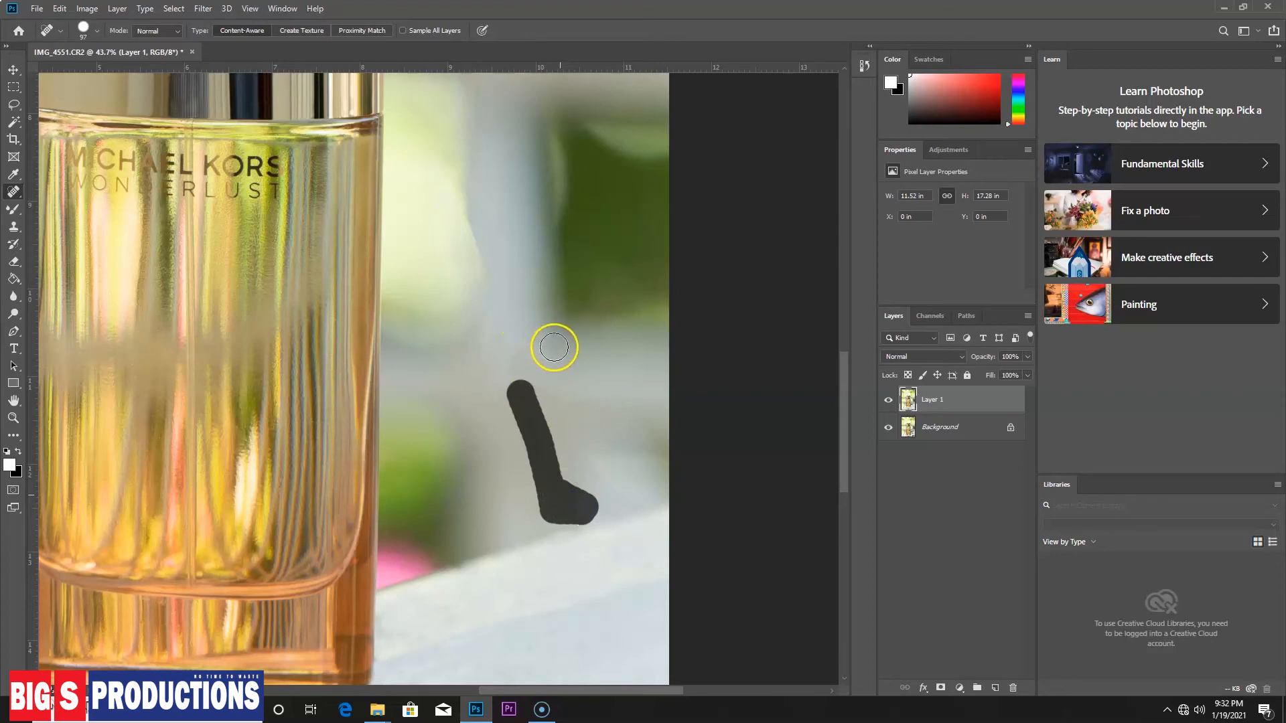
drag(521, 358, 502, 323)
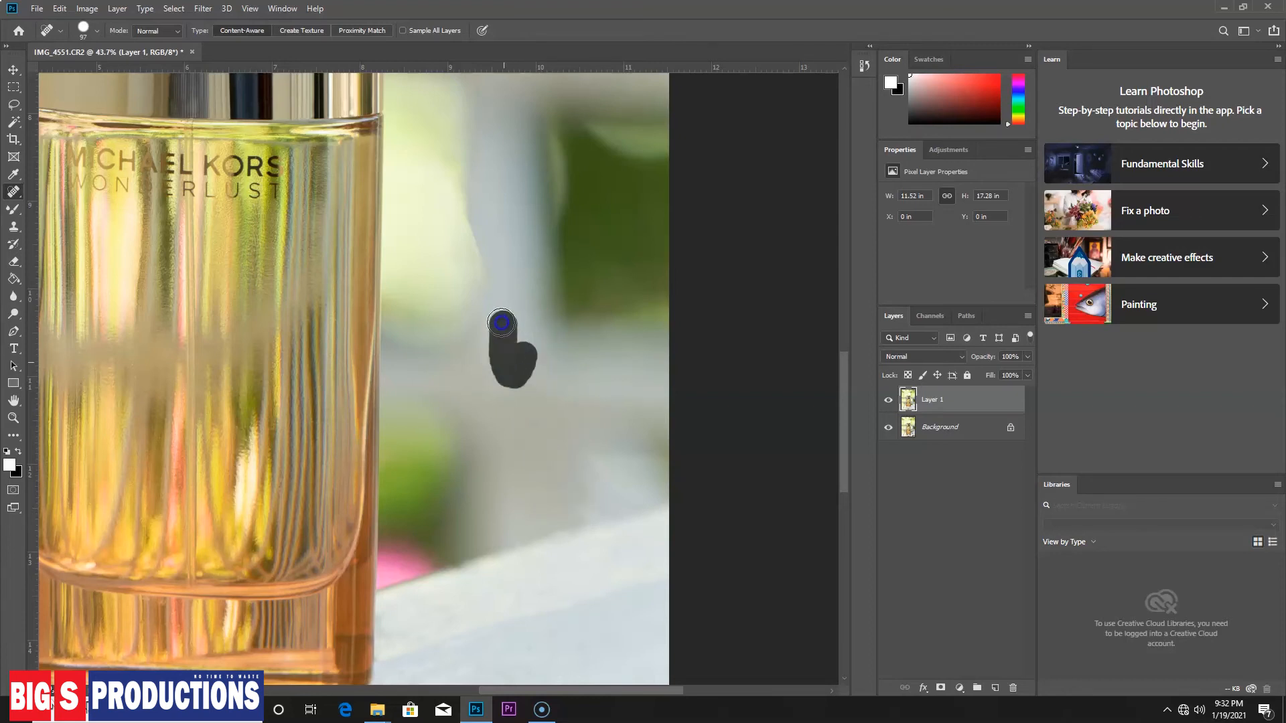
Clone along the left edge of the blurred background post to straighten it, sampling from the post's upper part
key(s)
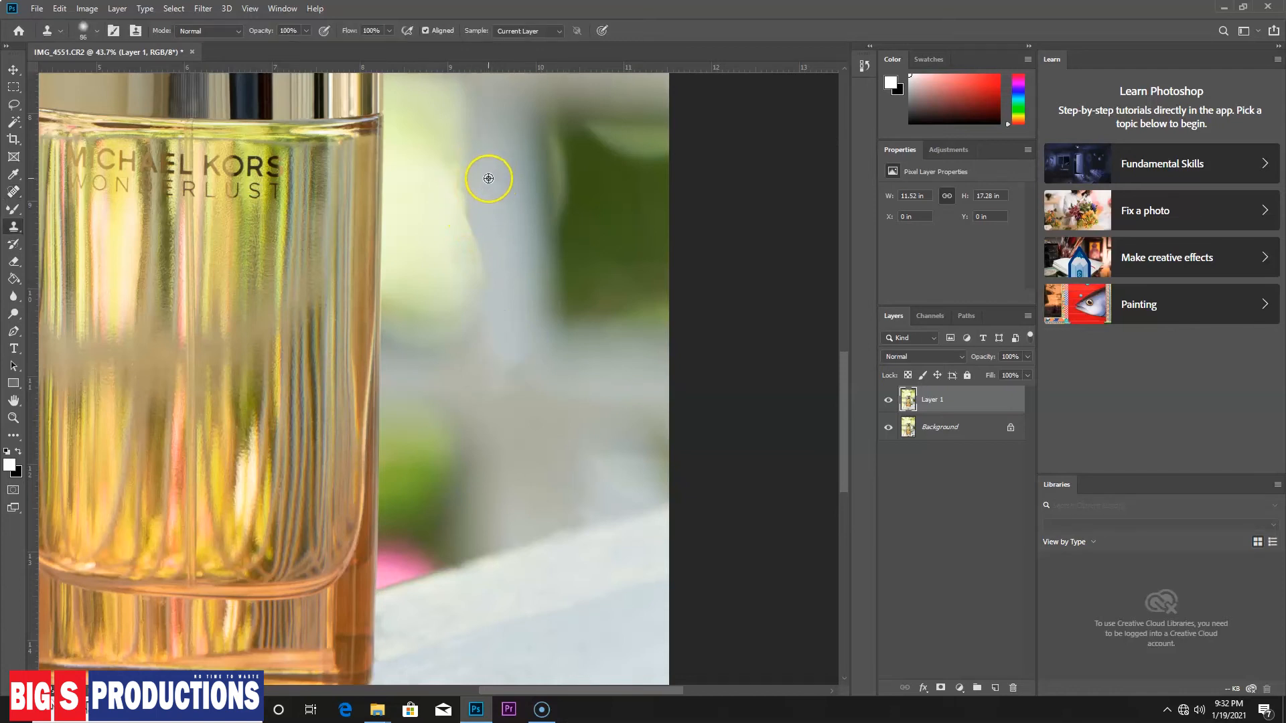
alt+click(477, 192)
drag(474, 229, 482, 310)
alt+click(491, 193)
mouse_move(481, 251)
mouse_down()
mouse_move(478, 240)
mouse_move(475, 300)
mouse_move(531, 321)
mouse_move(520, 348)
mouse_move(533, 388)
mouse_move(565, 368)
mouse_move(582, 394)
mouse_move(526, 393)
mouse_up()
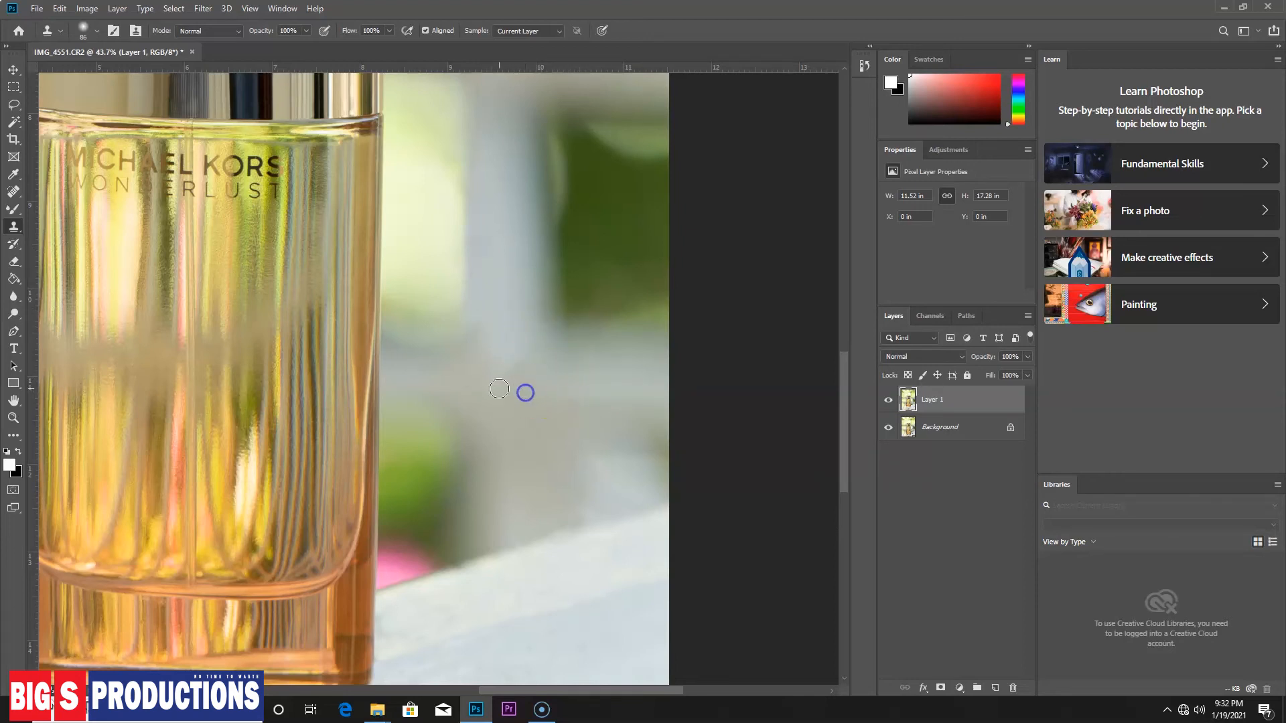
mouse_move(506, 357)
mouse_down()
mouse_move(470, 357)
mouse_move(505, 397)
mouse_move(516, 373)
mouse_move(488, 351)
mouse_move(483, 368)
mouse_move(470, 347)
mouse_move(483, 369)
mouse_up()
mouse_move(469, 261)
mouse_down()
mouse_move(438, 247)
mouse_move(438, 194)
mouse_move(449, 231)
mouse_up()
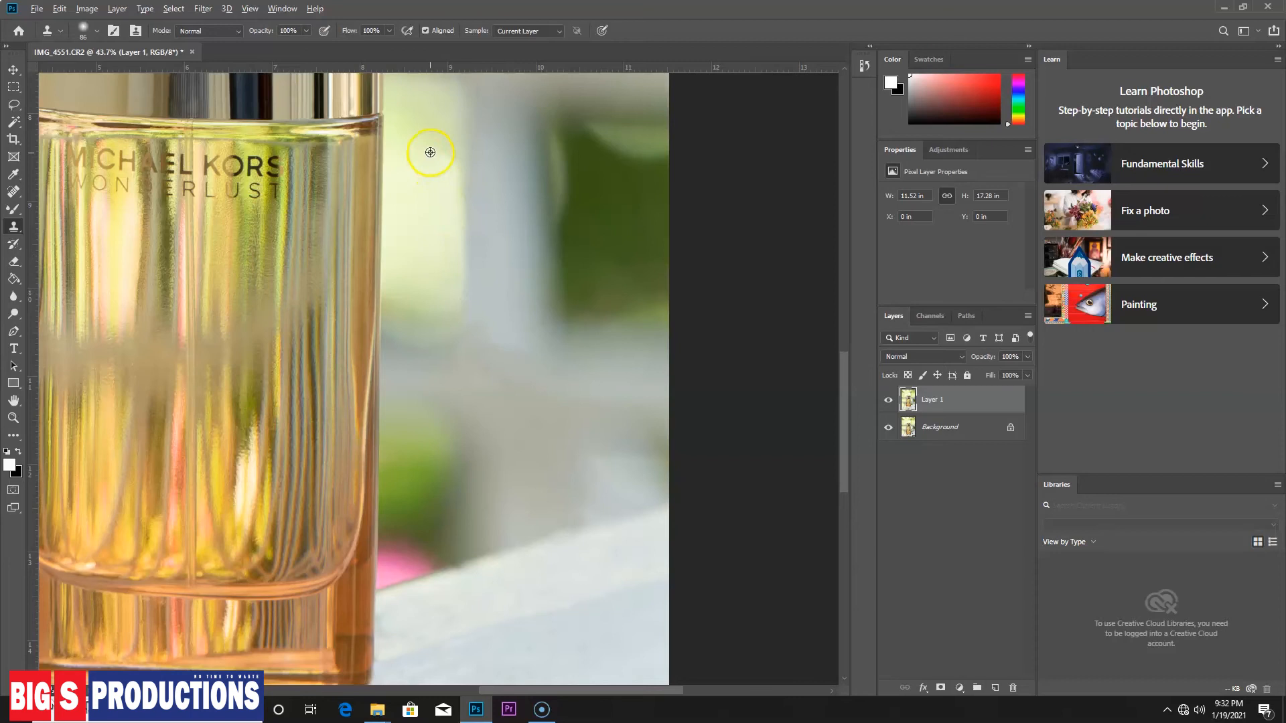
Heal the dark mark on the bench rail's lower edge near the photo's right border with the Spot Healing Brush
click(238, 31)
click(238, 30)
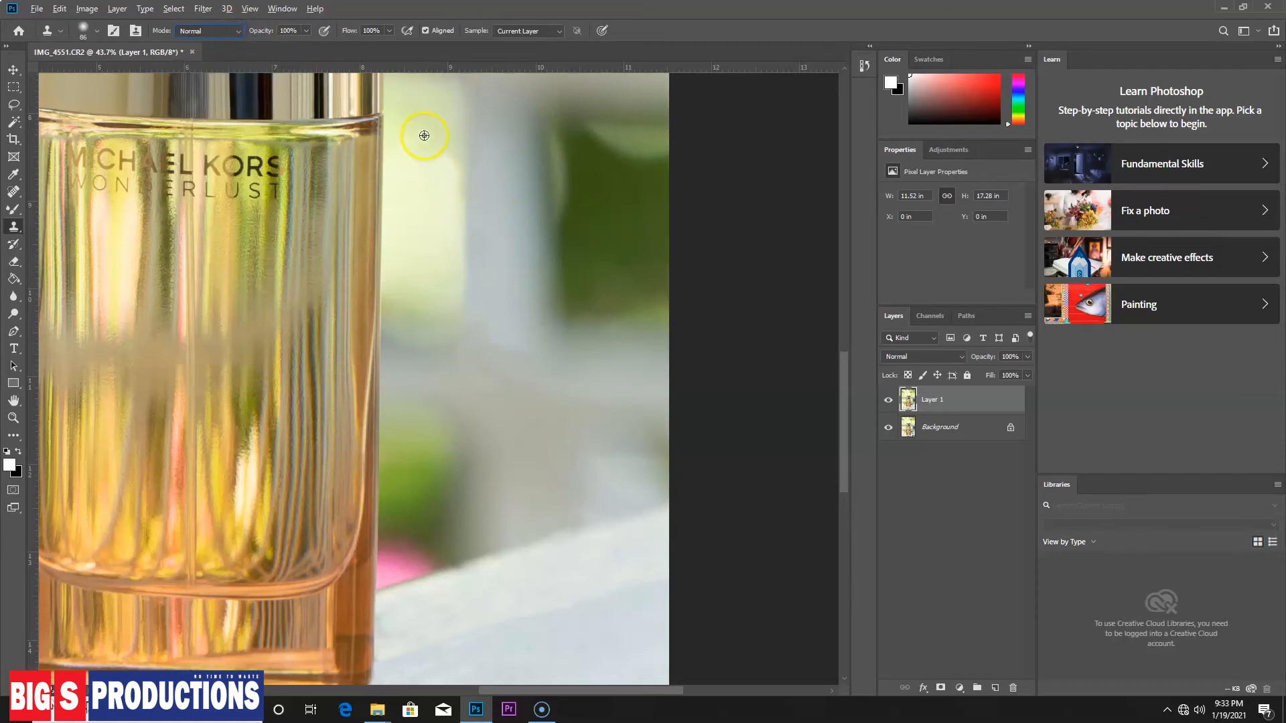
key(j)
scroll(439, 155, down, 5)
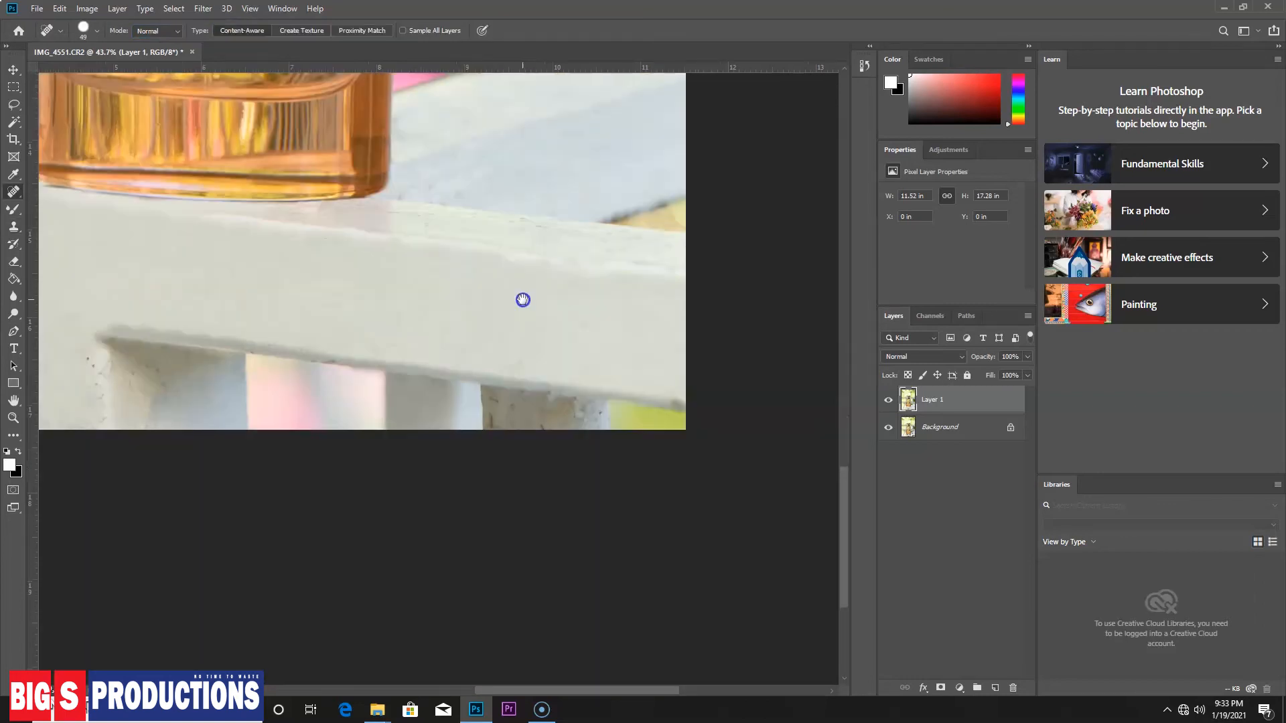
drag(550, 332, 522, 329)
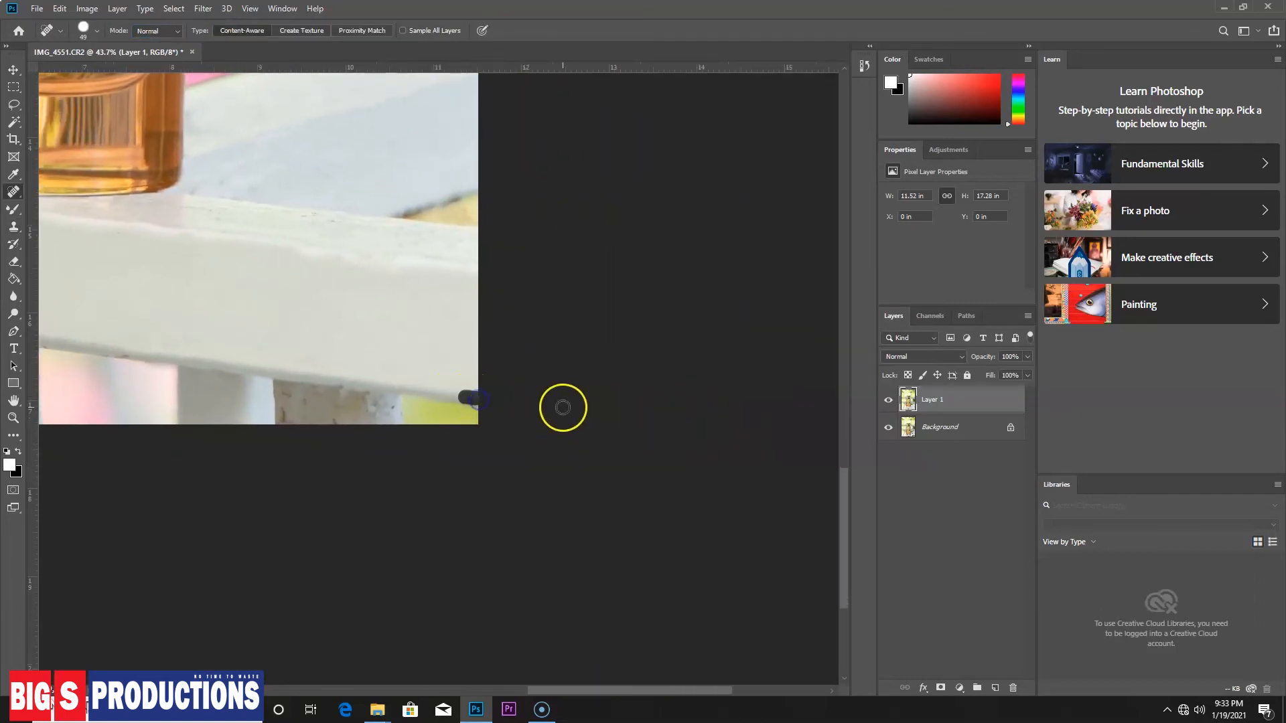
drag(382, 344, 735, 425)
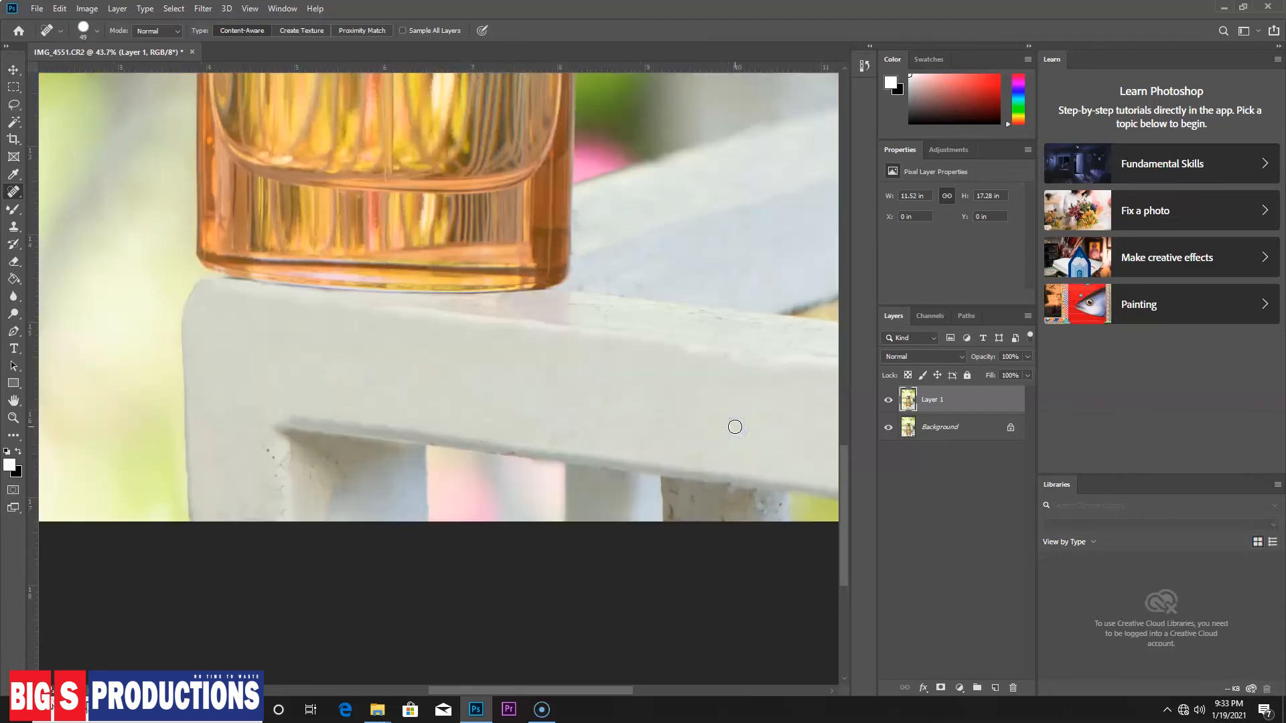
Fit the whole photo in view and compare the retouched Layer 1 with the original by toggling its visibility
key(ctrl+0)
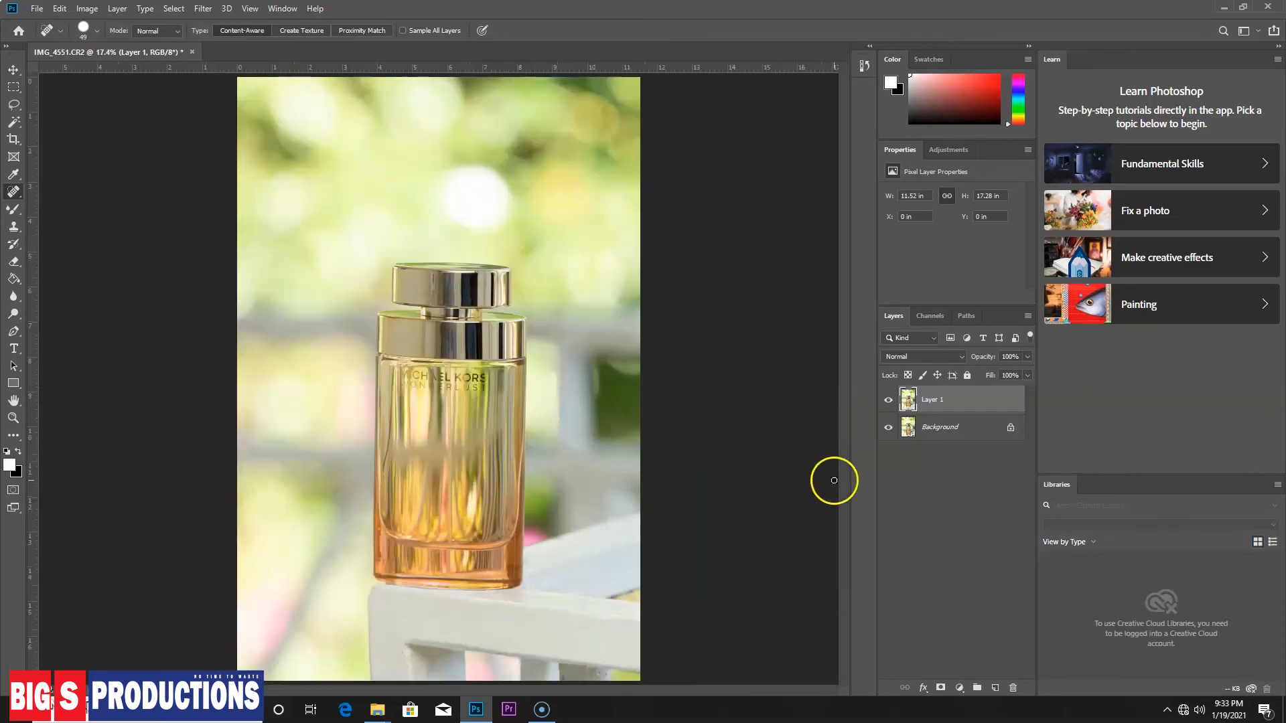
click(888, 401)
click(887, 401)
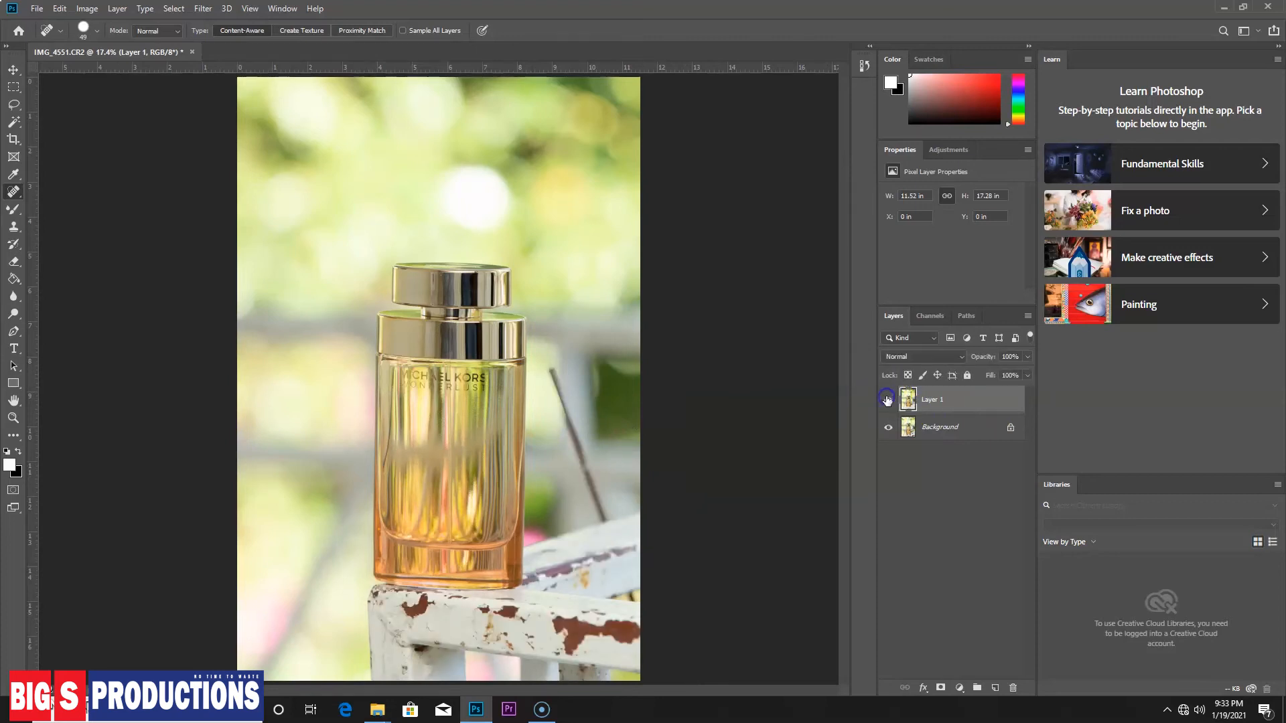
click(887, 400)
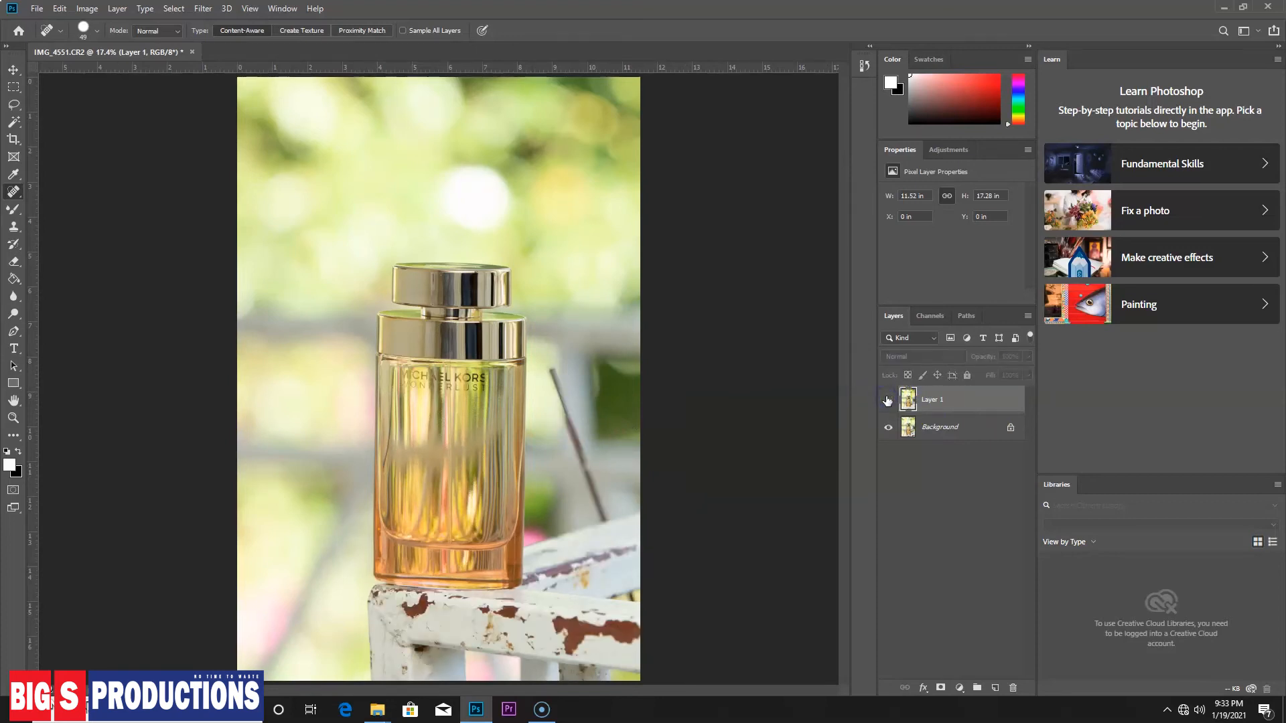
click(887, 400)
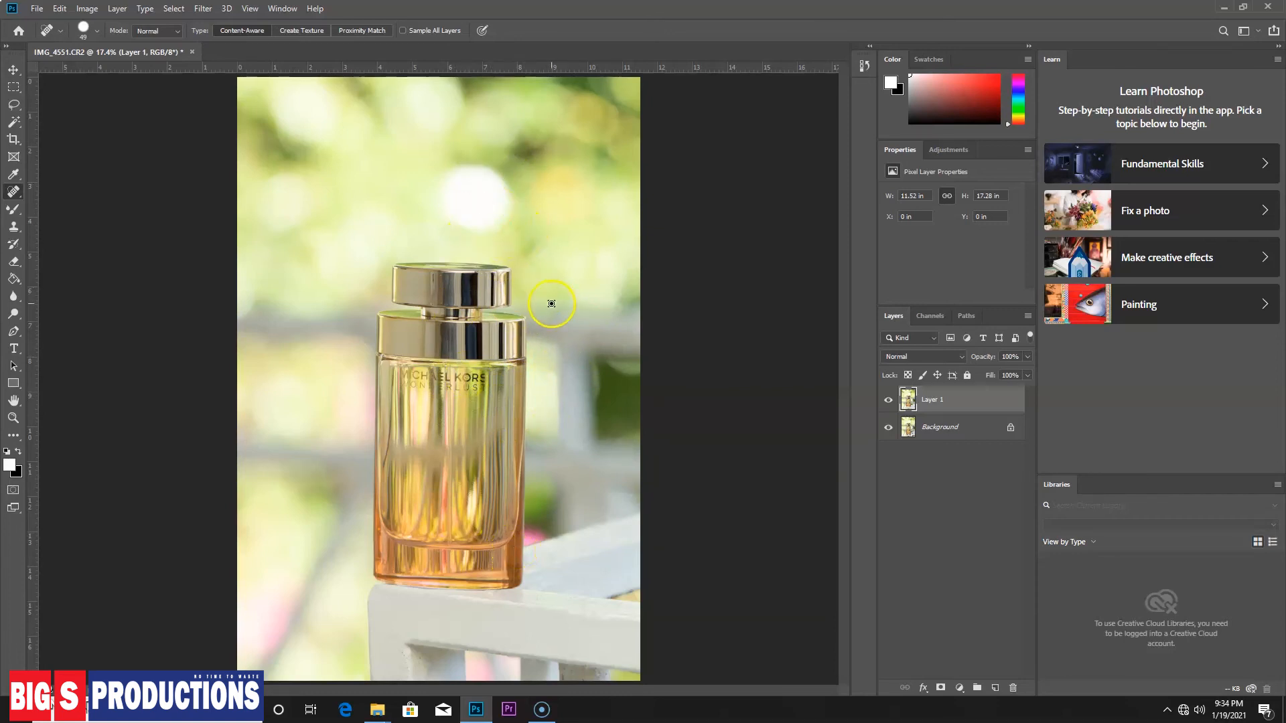
scroll(467, 343, down, 1)
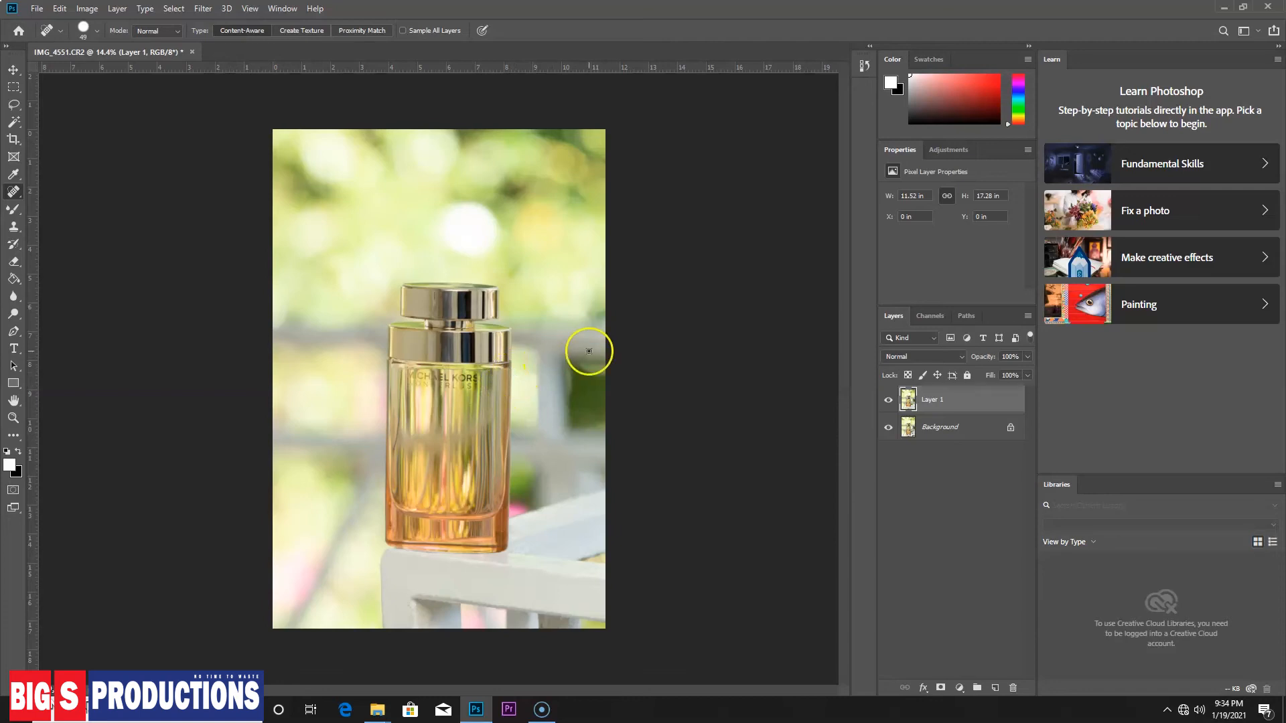
scroll(370, 275, up, 1)
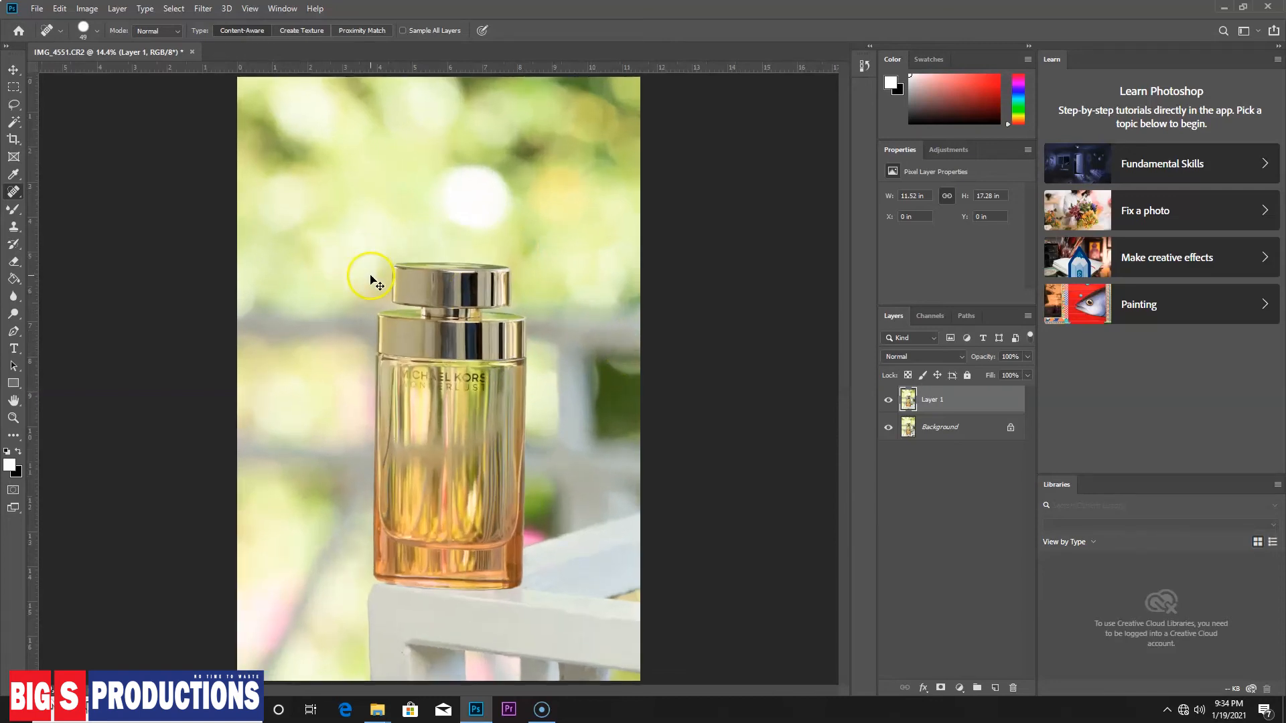
Hide the Background layer and duplicate Layer 1
click(16, 70)
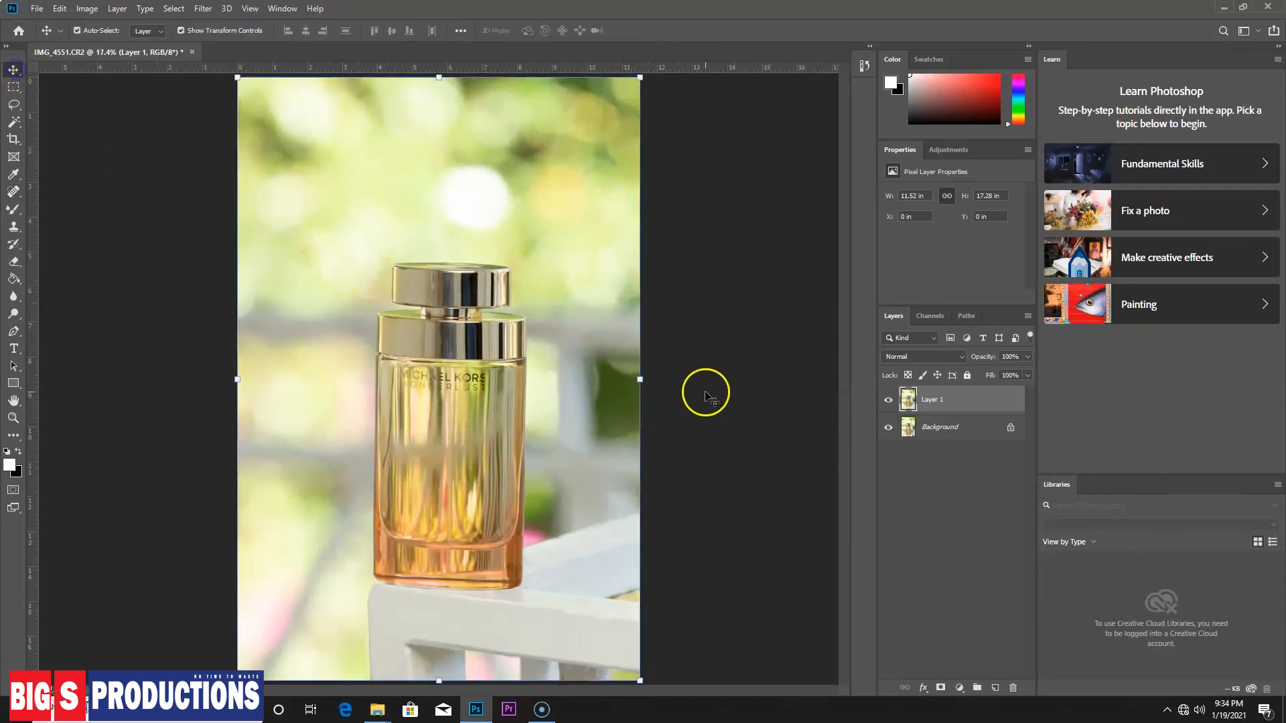
click(969, 431)
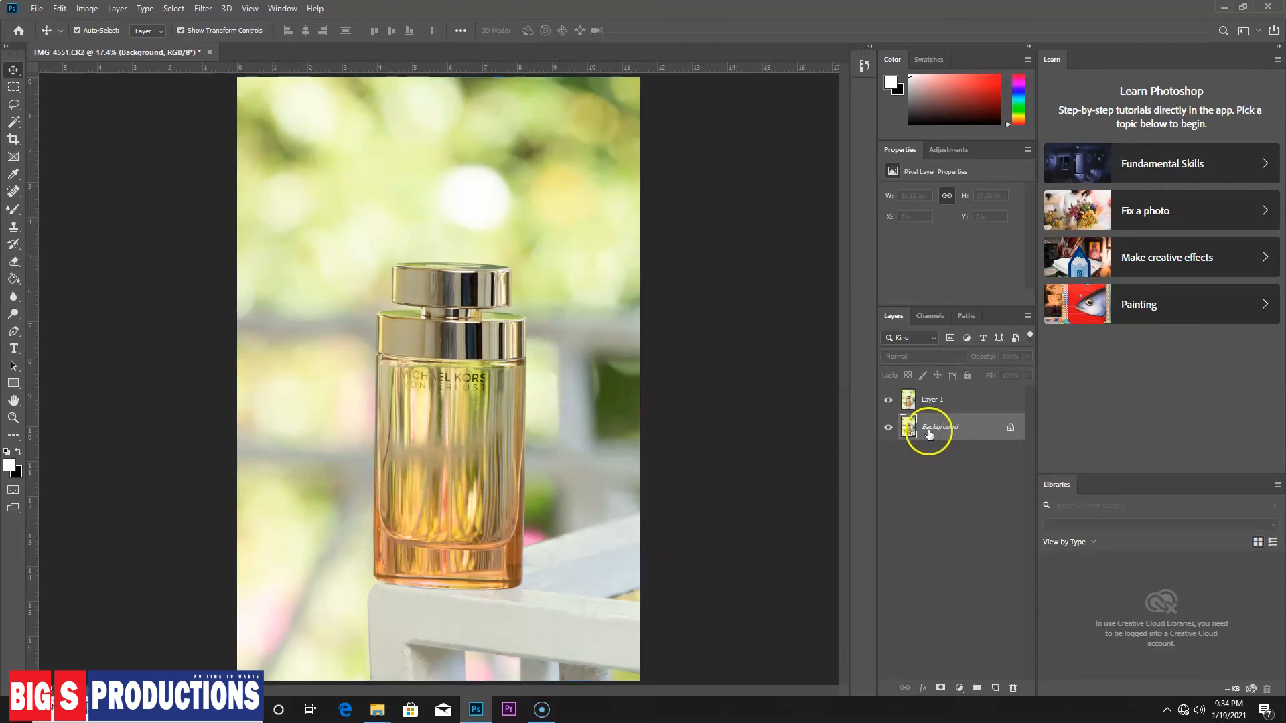
click(888, 427)
click(959, 404)
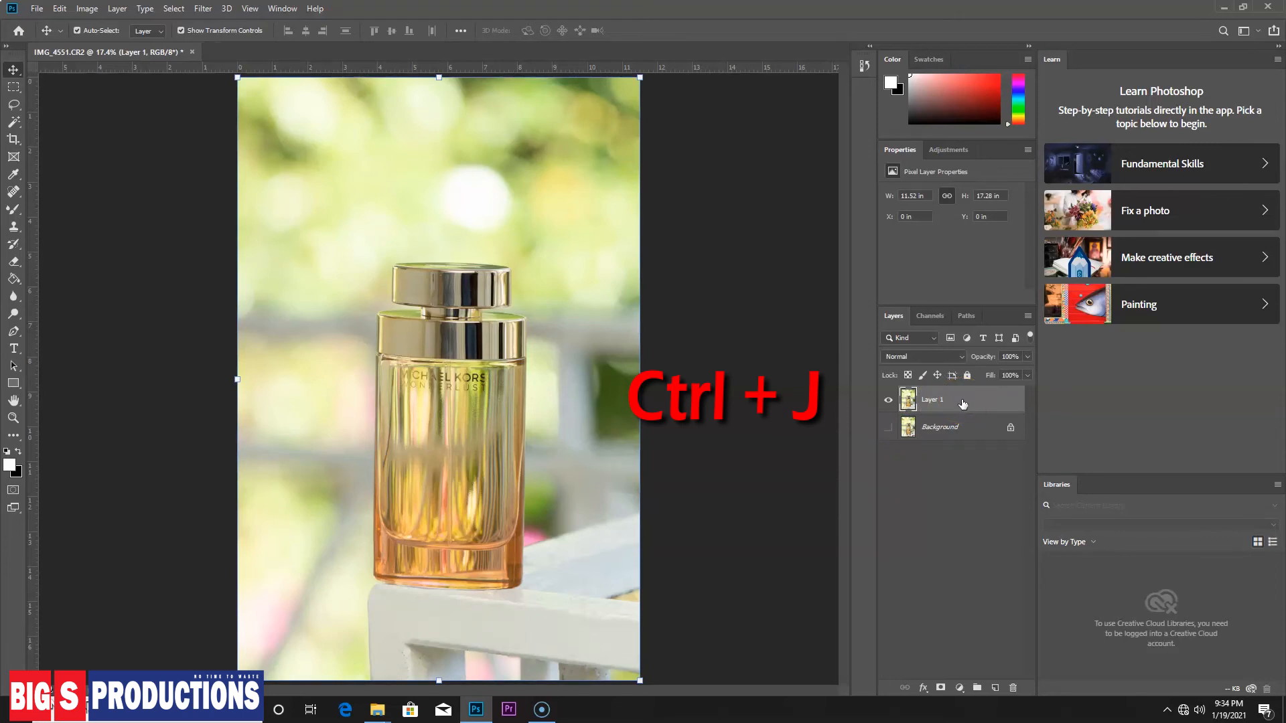
key(ctrl+j)
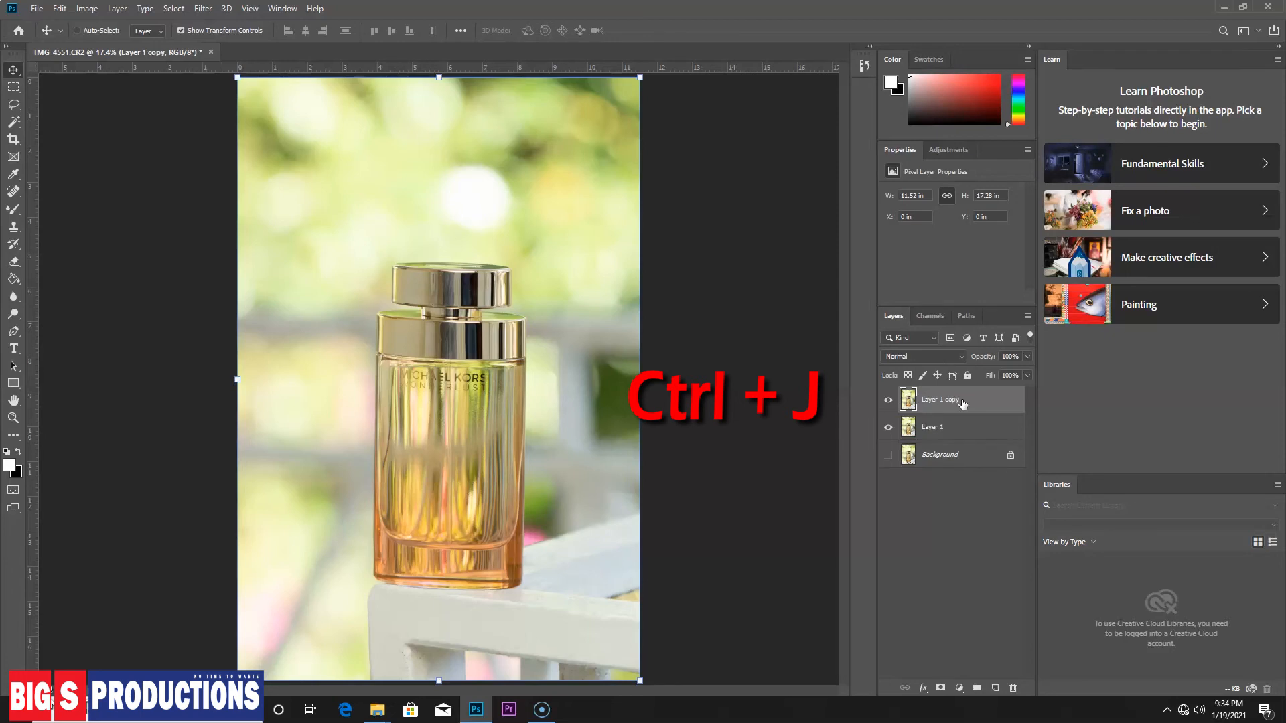
click(962, 404)
click(541, 388)
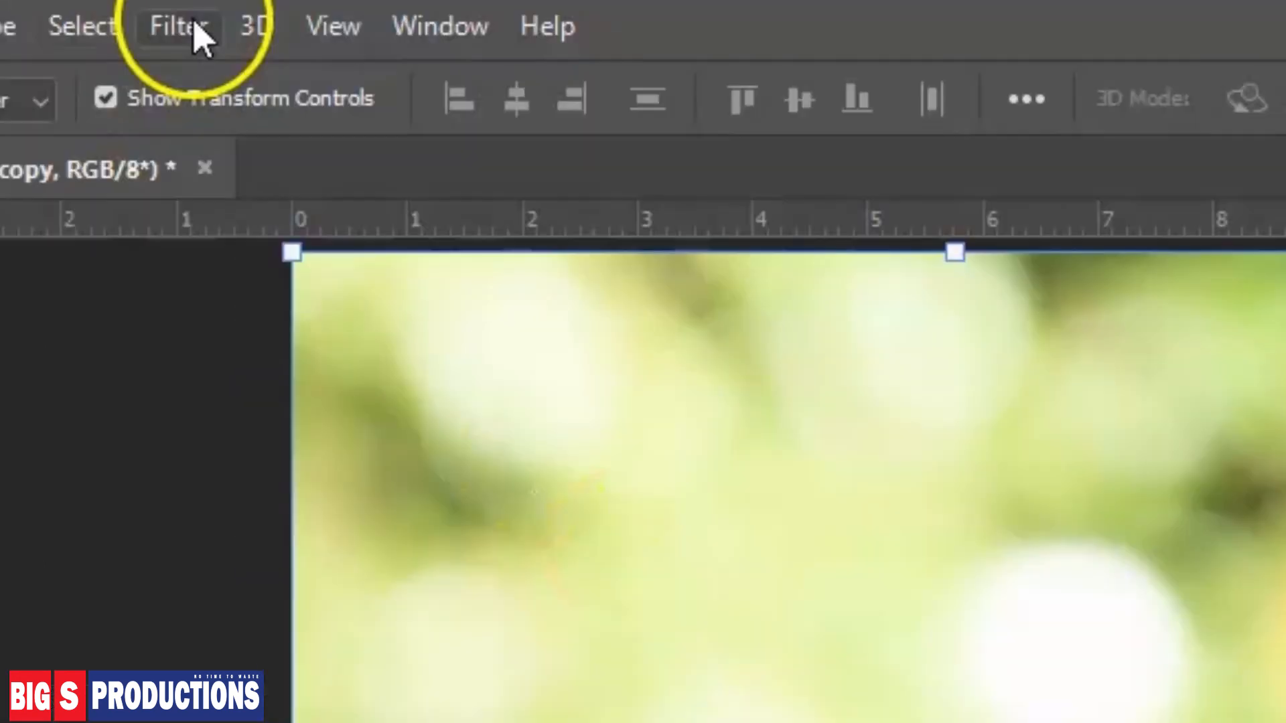
click(204, 8)
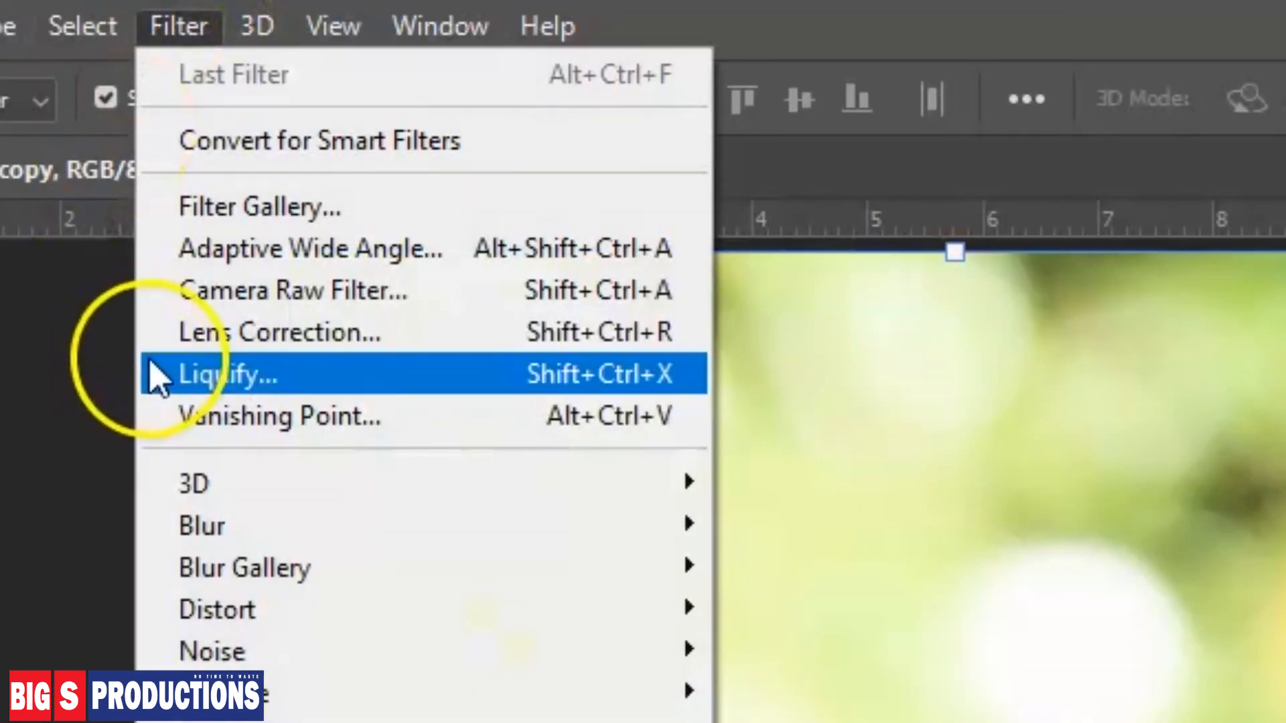
click(255, 294)
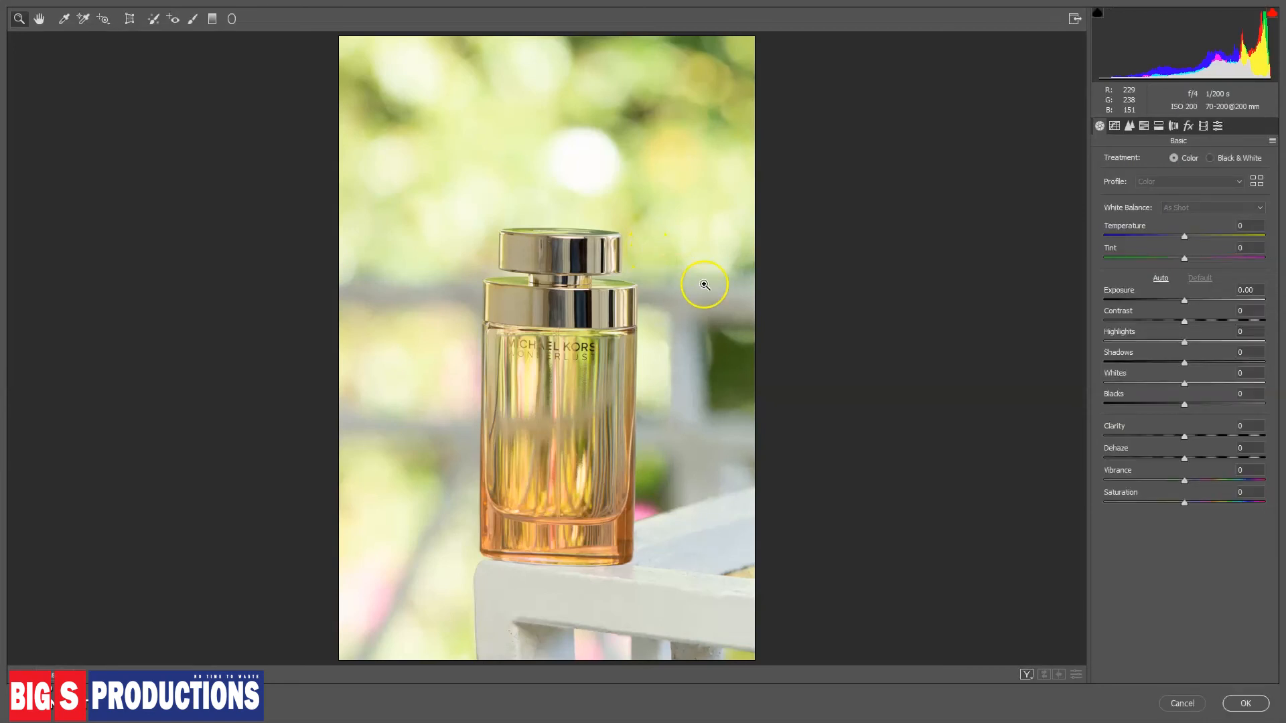
key(Return)
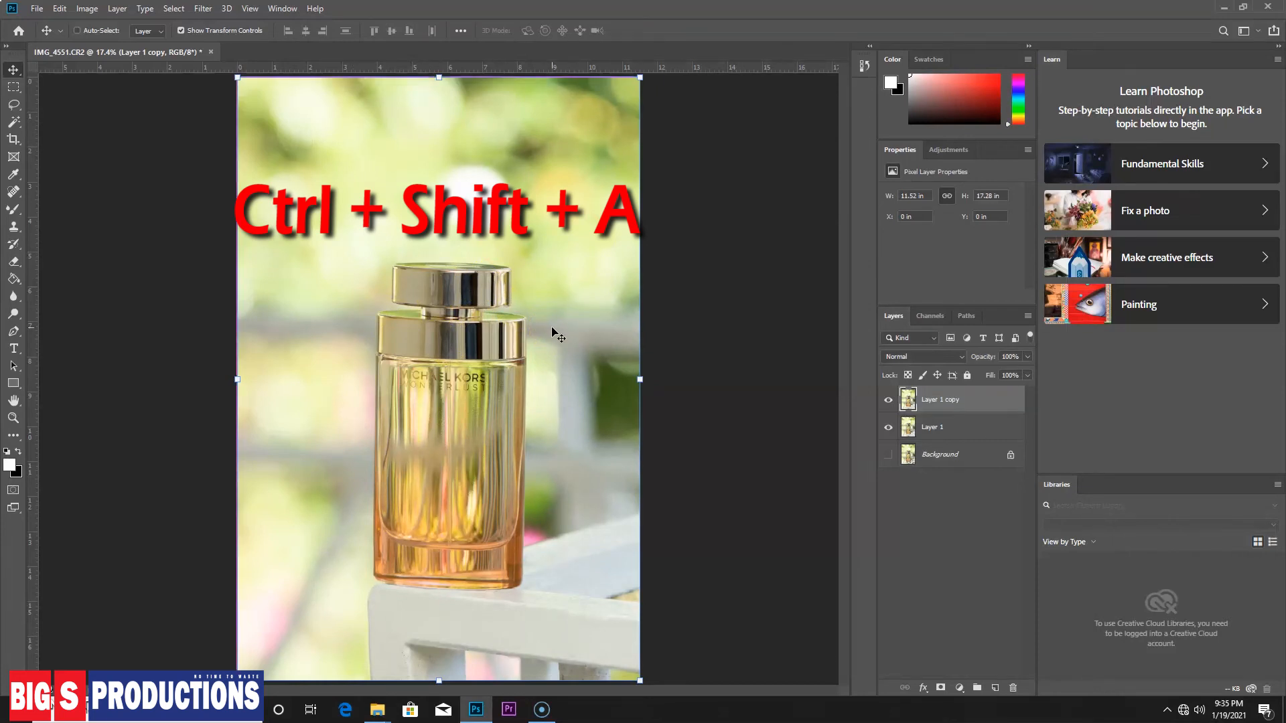
Apply the Camera Raw Filter to the duplicated layer with Vibrance +68 and Temperature -3
key(ctrl+shift+a)
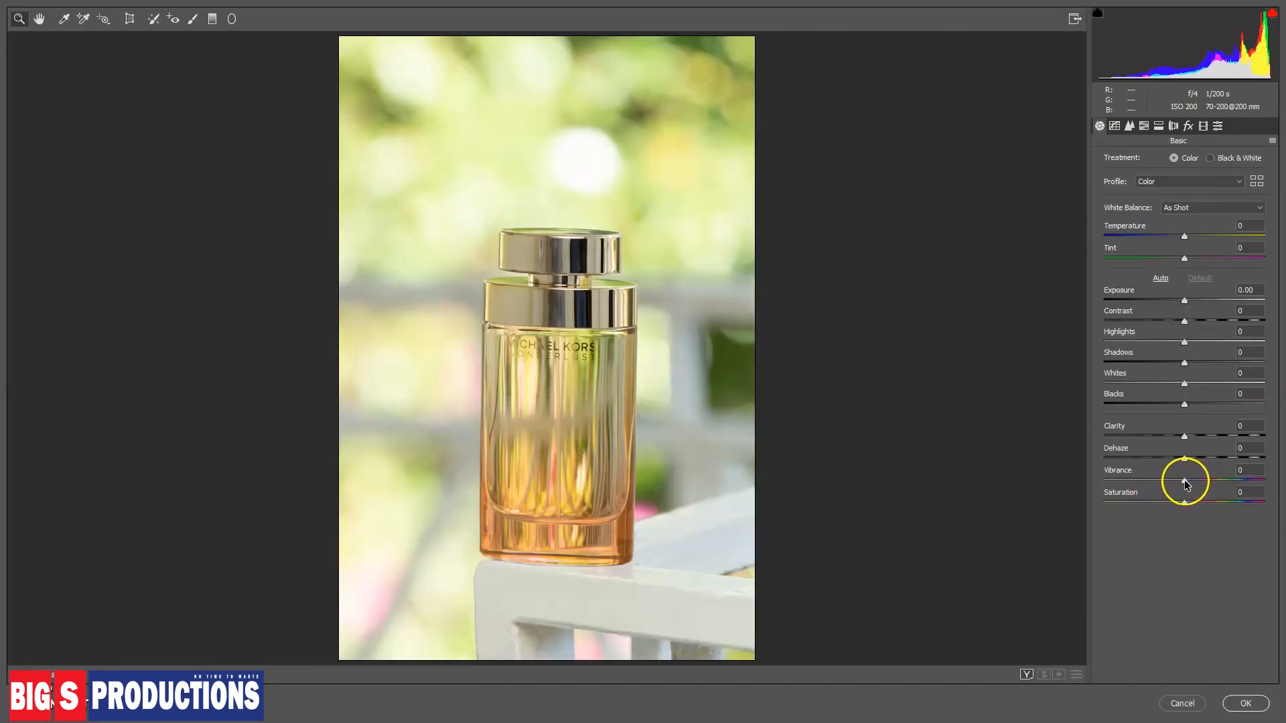
drag(1184, 480, 1225, 482)
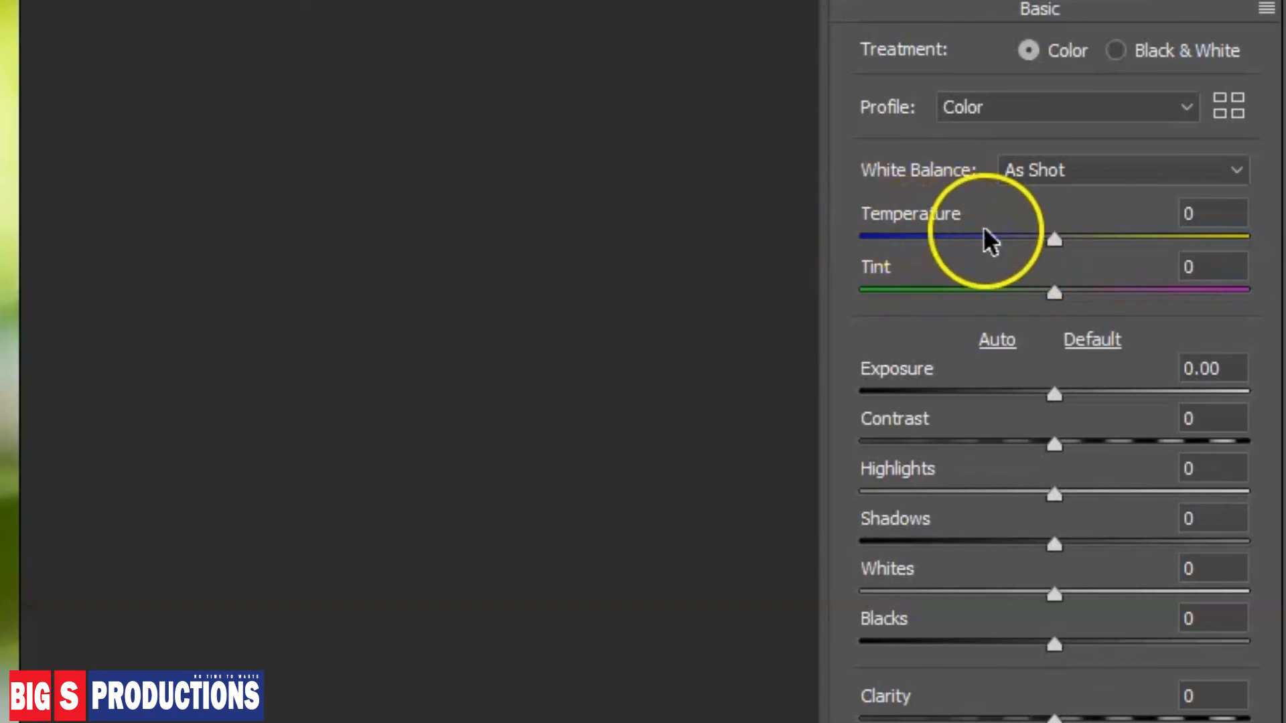
click(1056, 242)
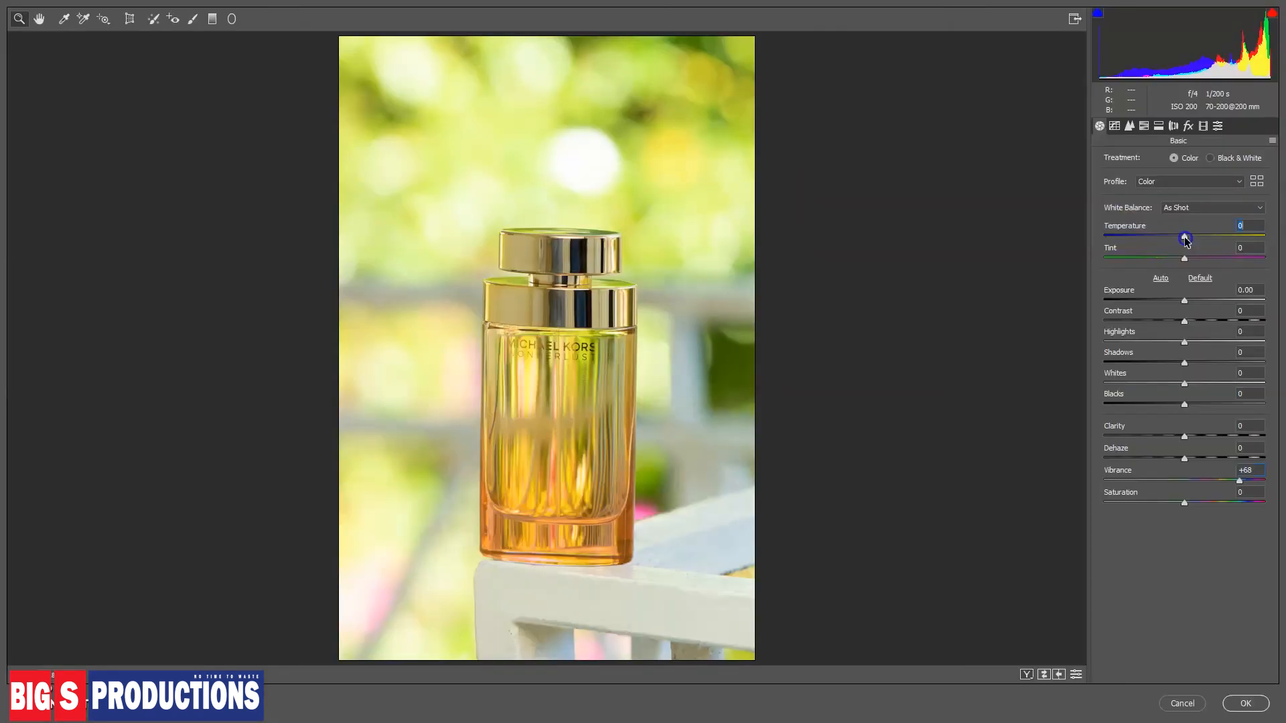
drag(1186, 242, 1185, 240)
drag(1185, 237, 1184, 237)
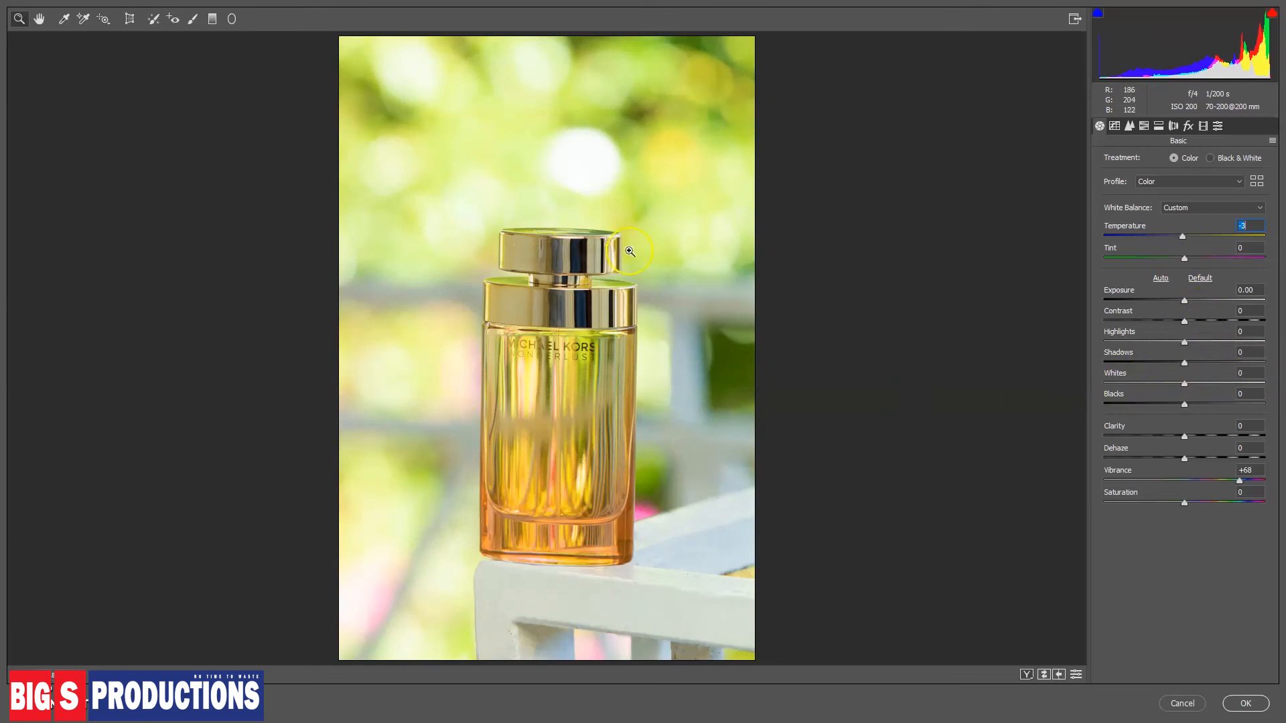
click(1245, 700)
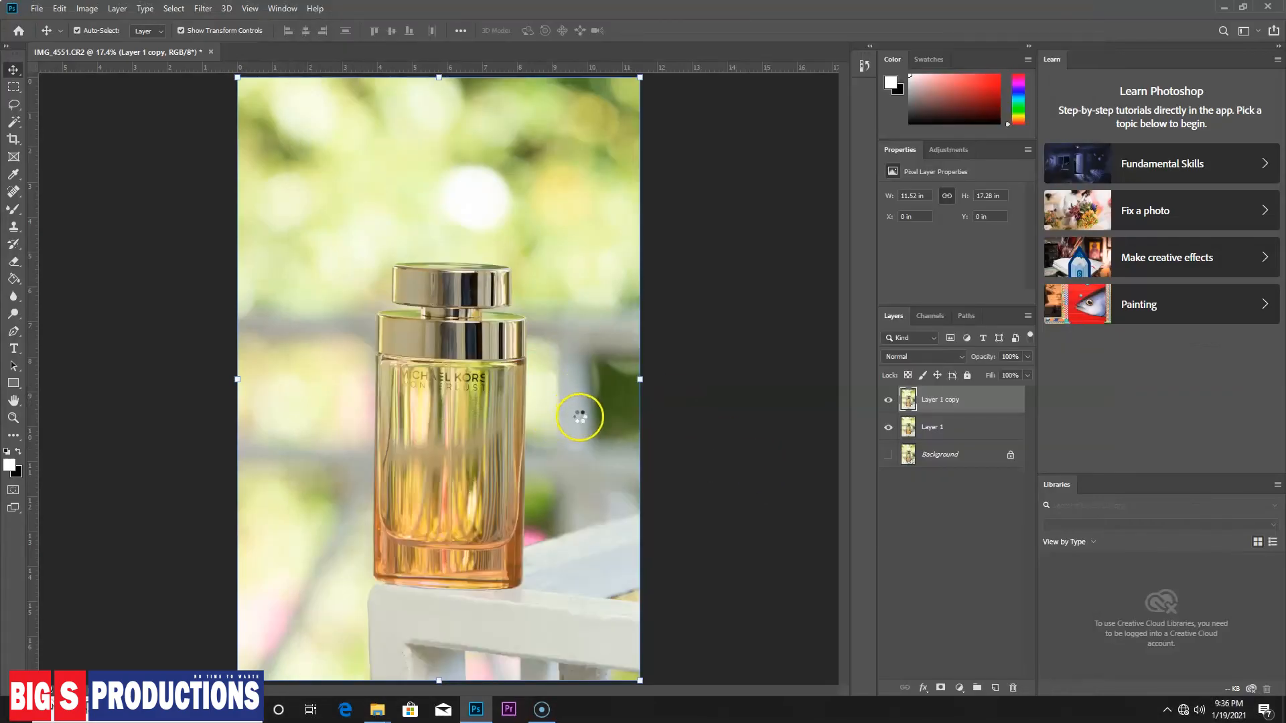
Toggle the visibility of Layer 1 copy repeatedly to compare the photo before and after the color adjustment
click(888, 400)
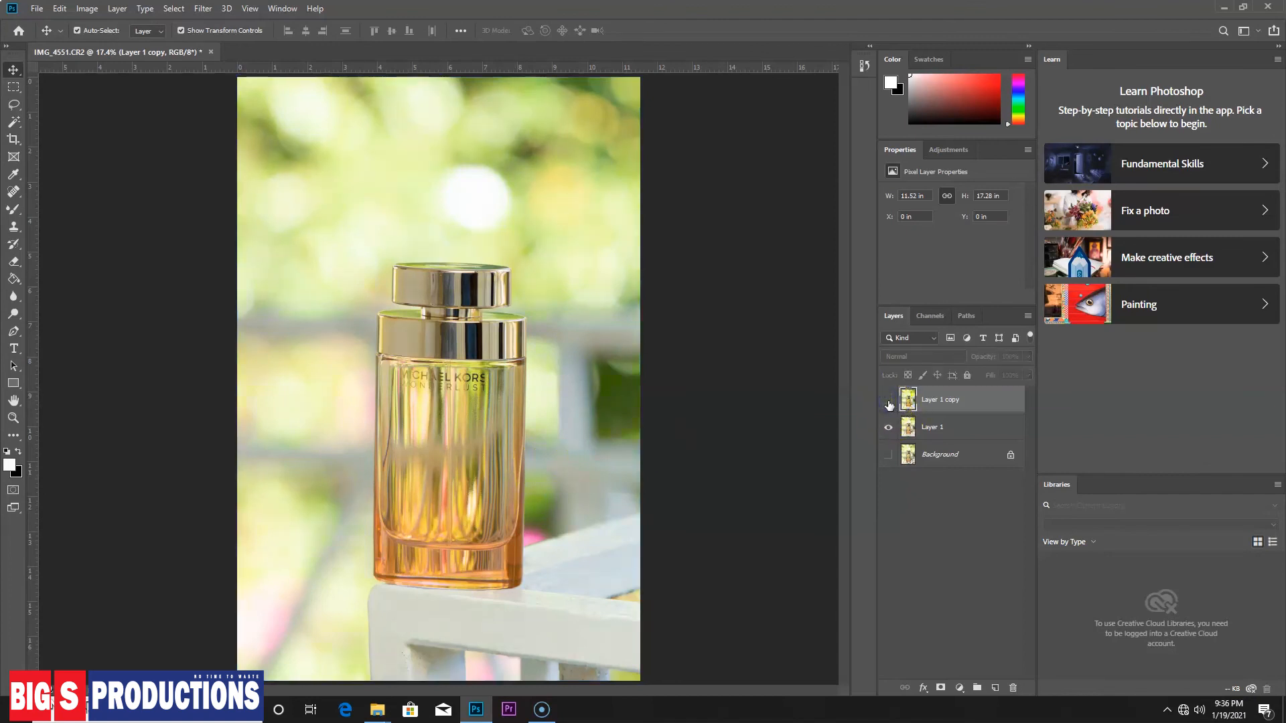
click(888, 401)
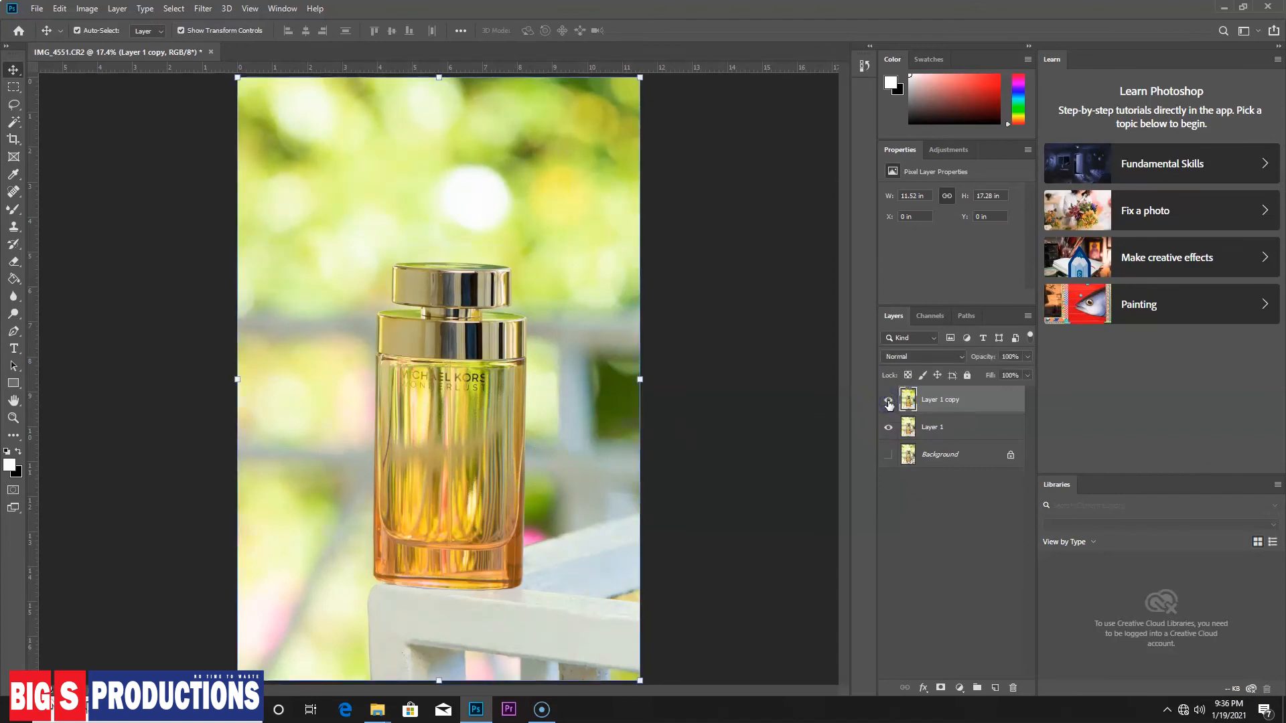
click(888, 401)
click(888, 401)
click(888, 401)
click(888, 401)
Merge Layer 1 copy and Layer 1 into a single layer
ctrl+click(961, 429)
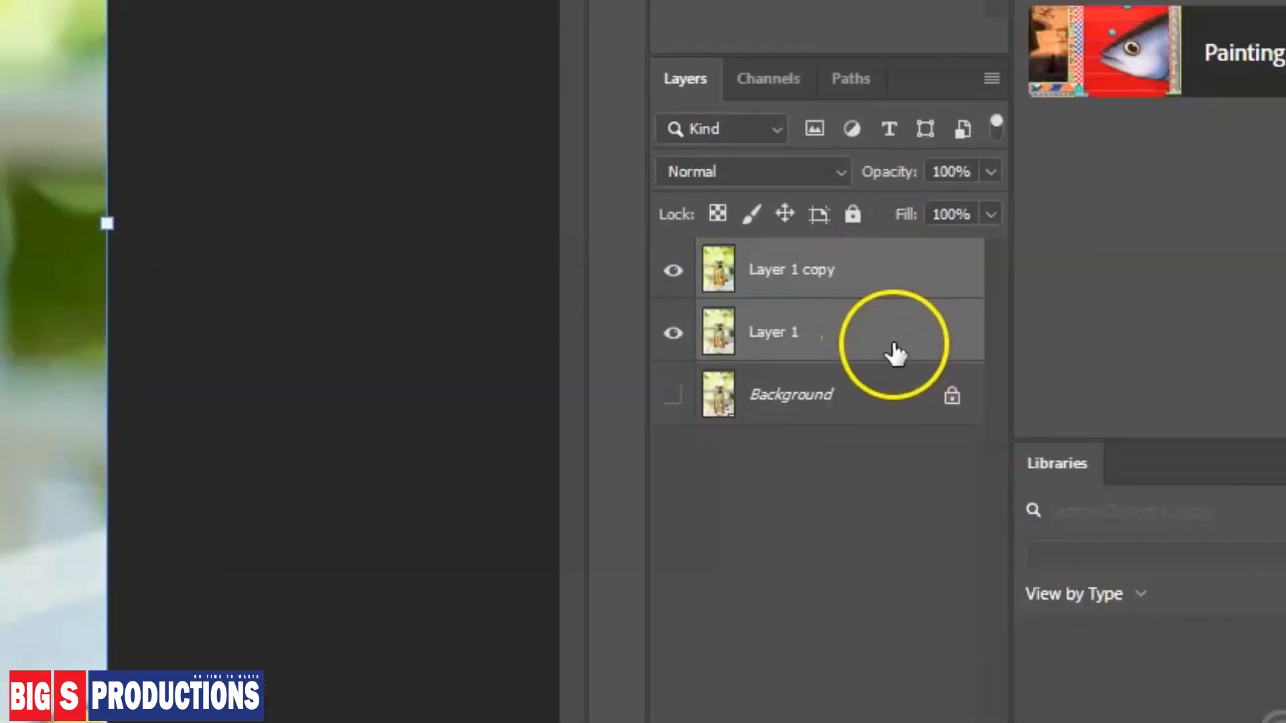
right_click(971, 424)
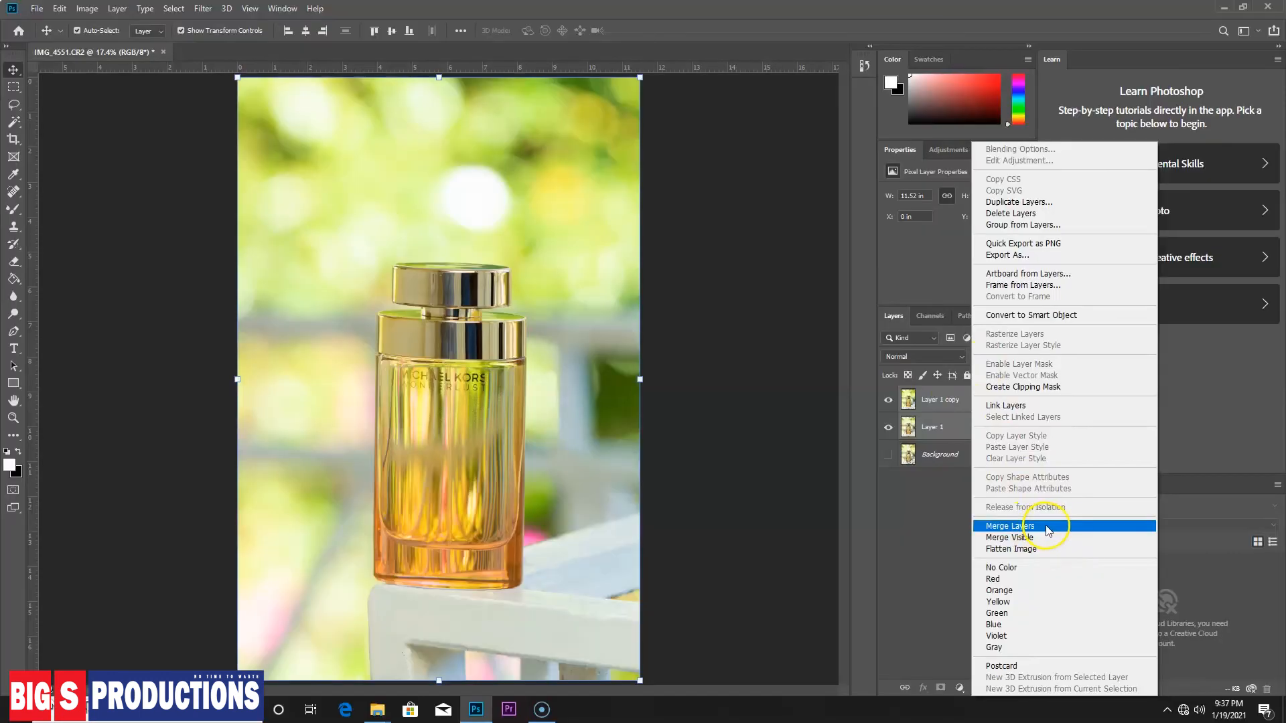
click(1004, 557)
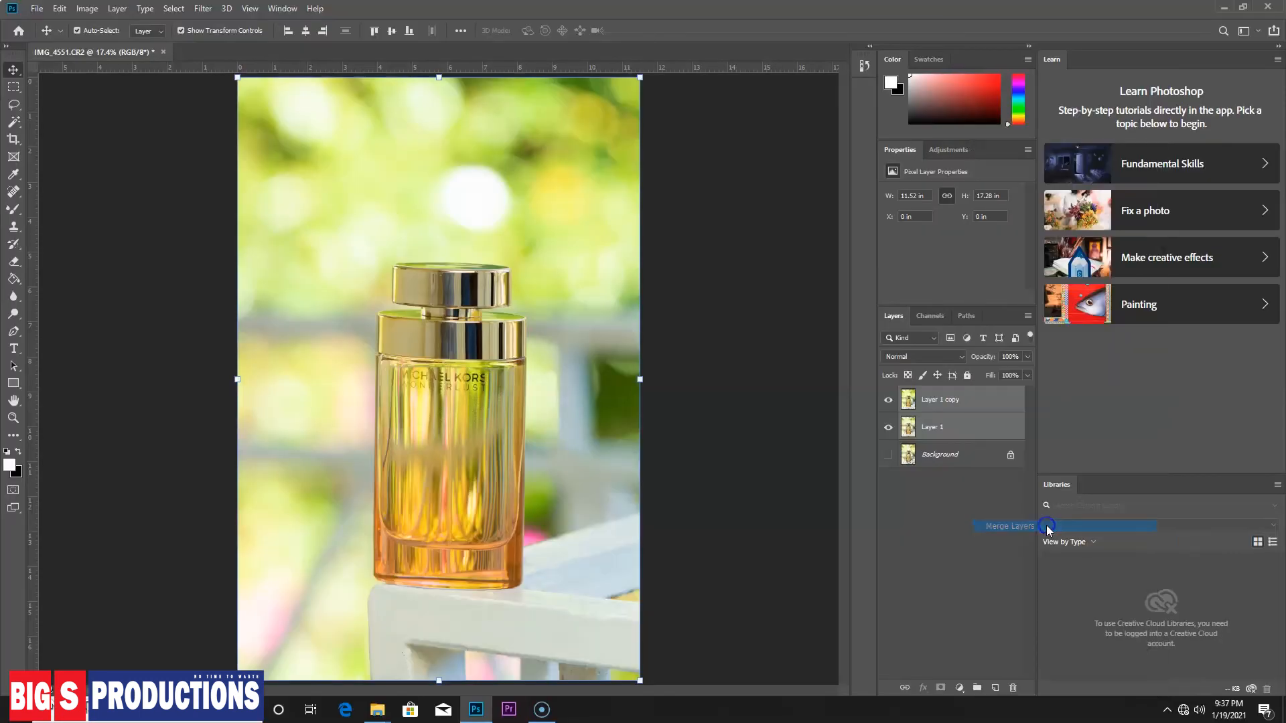
click(956, 405)
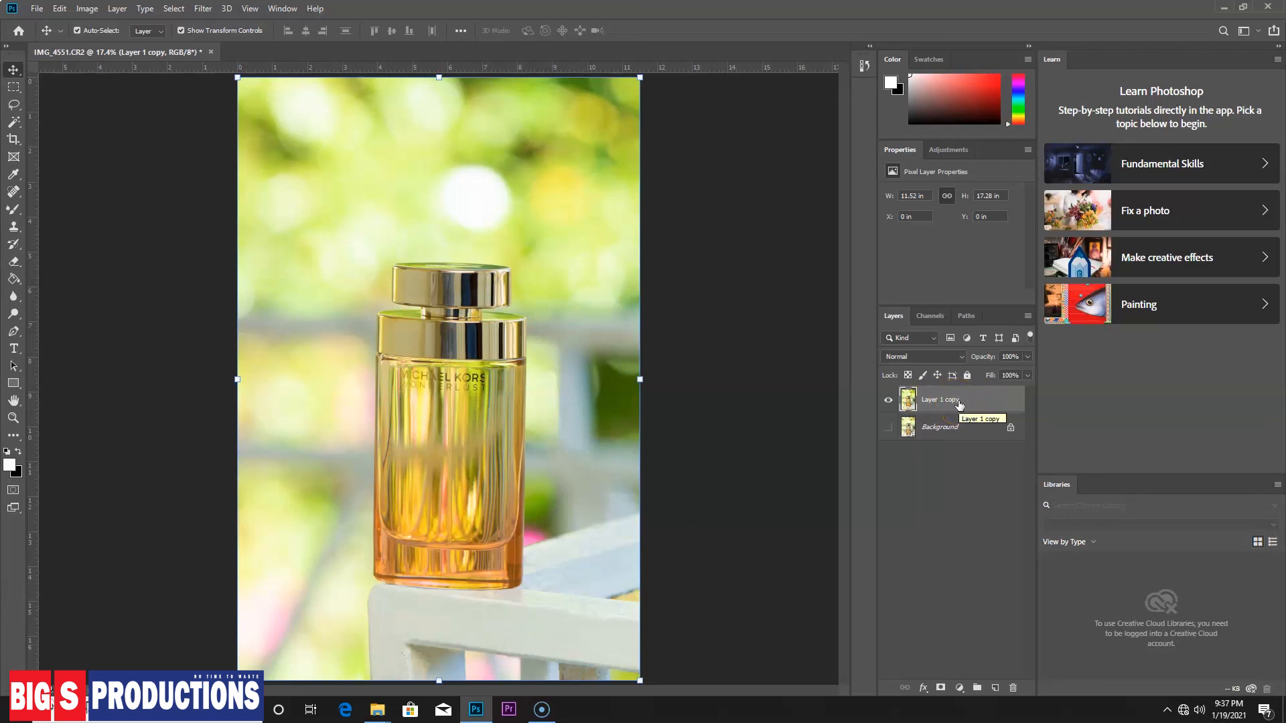
Duplicate the merged layer
click(953, 403)
click(447, 424)
click(360, 235)
key(ctrl+j)
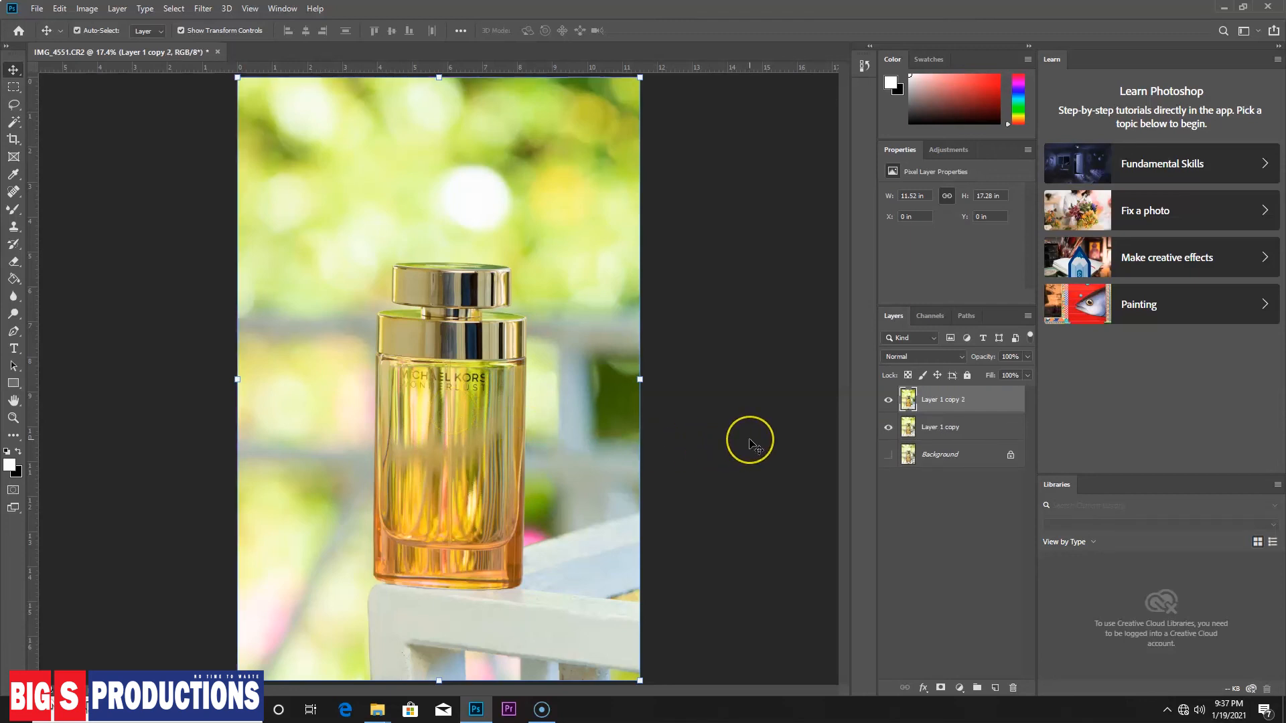
Apply the Camera Raw Filter to the new copy with Vibrance +56 and Temperature -9, and fine-tune the Contrast
key(ctrl+shift+a)
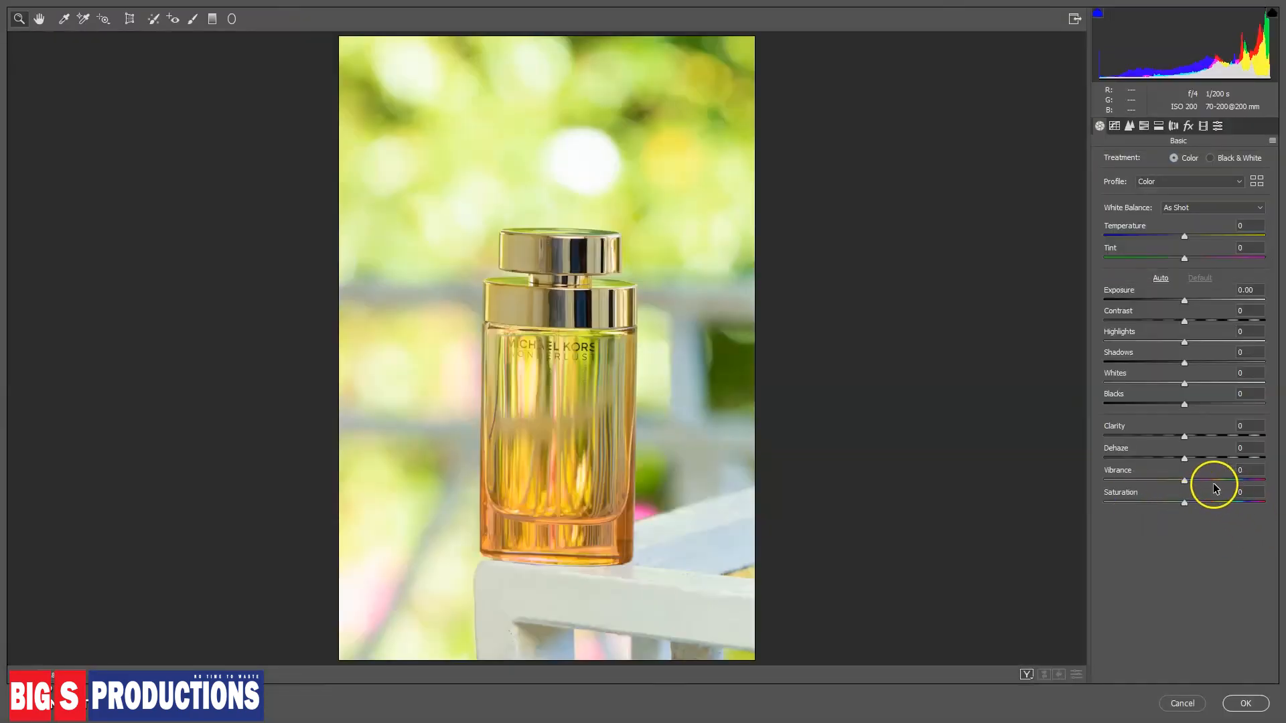
drag(1187, 482, 1231, 479)
click(1187, 238)
drag(1187, 239, 1177, 238)
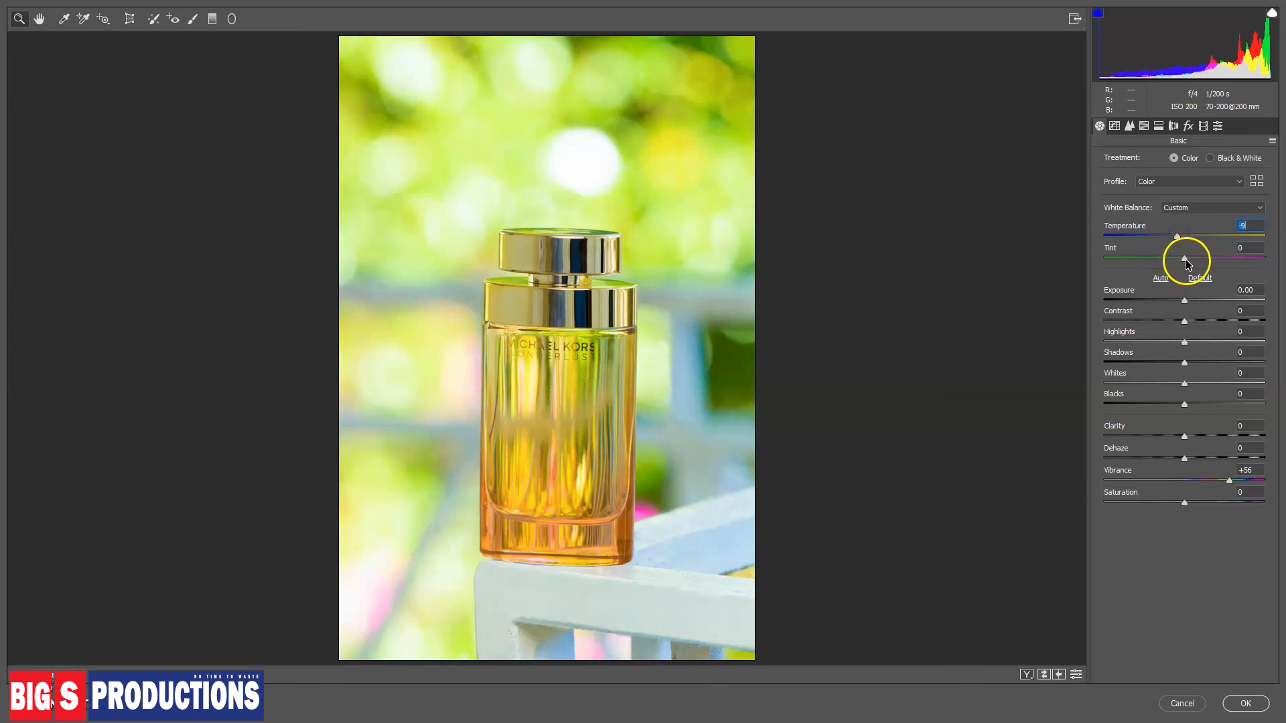
click(1186, 260)
drag(1184, 324, 1187, 322)
click(1245, 705)
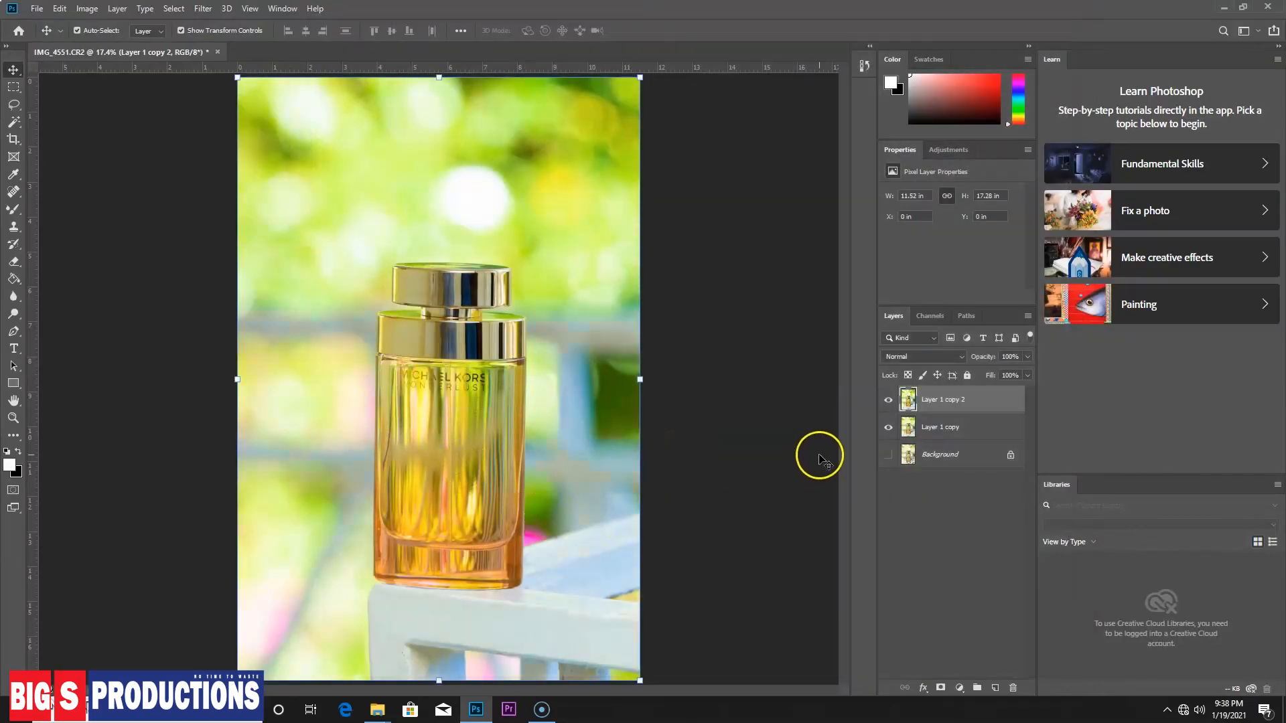
Toggle the visibility of Layer 1 copy 2 repeatedly to compare the photo with and without the Camera Raw adjustment
click(888, 401)
click(889, 402)
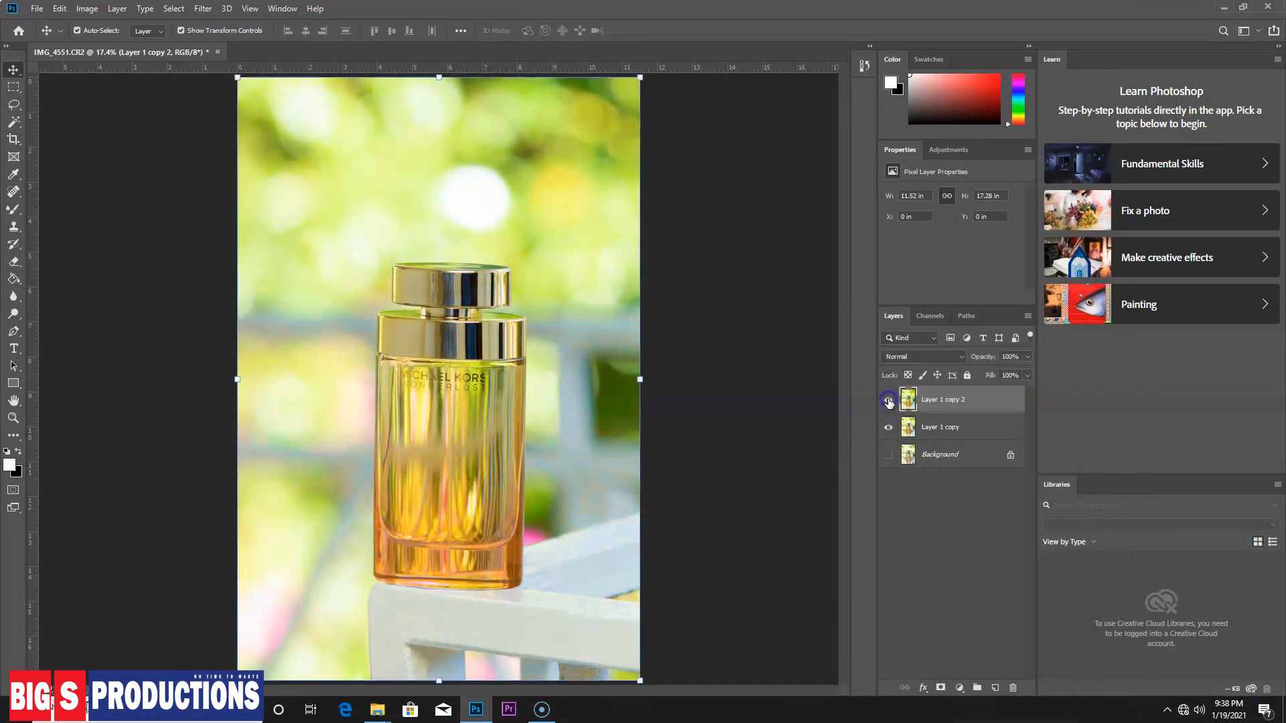
click(889, 401)
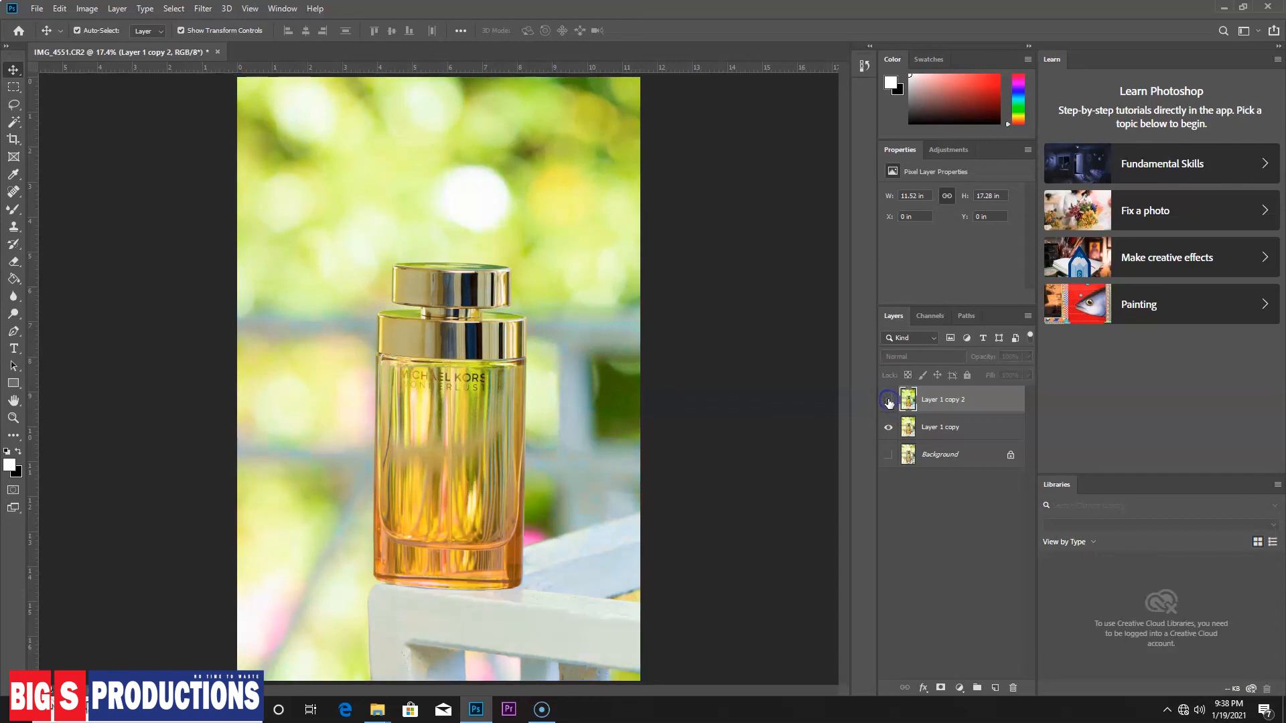
click(889, 401)
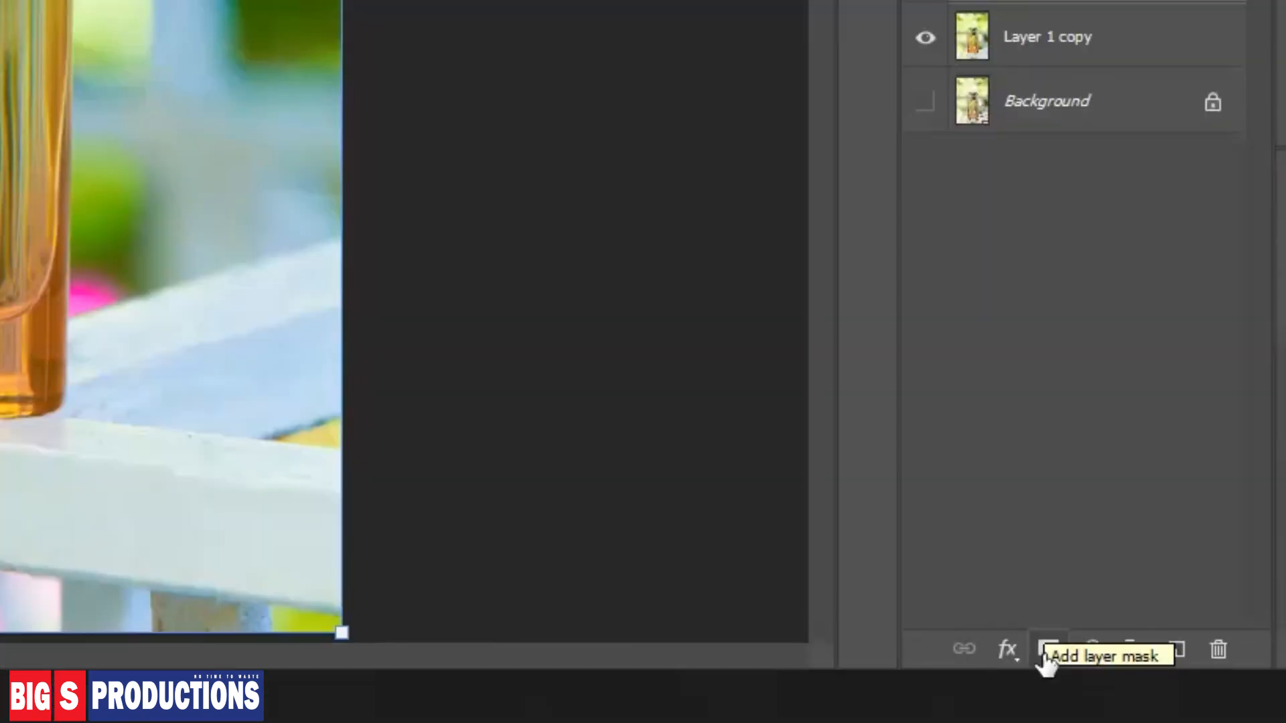
Add a layer mask to Layer 1 copy 2, with white as the foreground color and black as the background color
click(1046, 653)
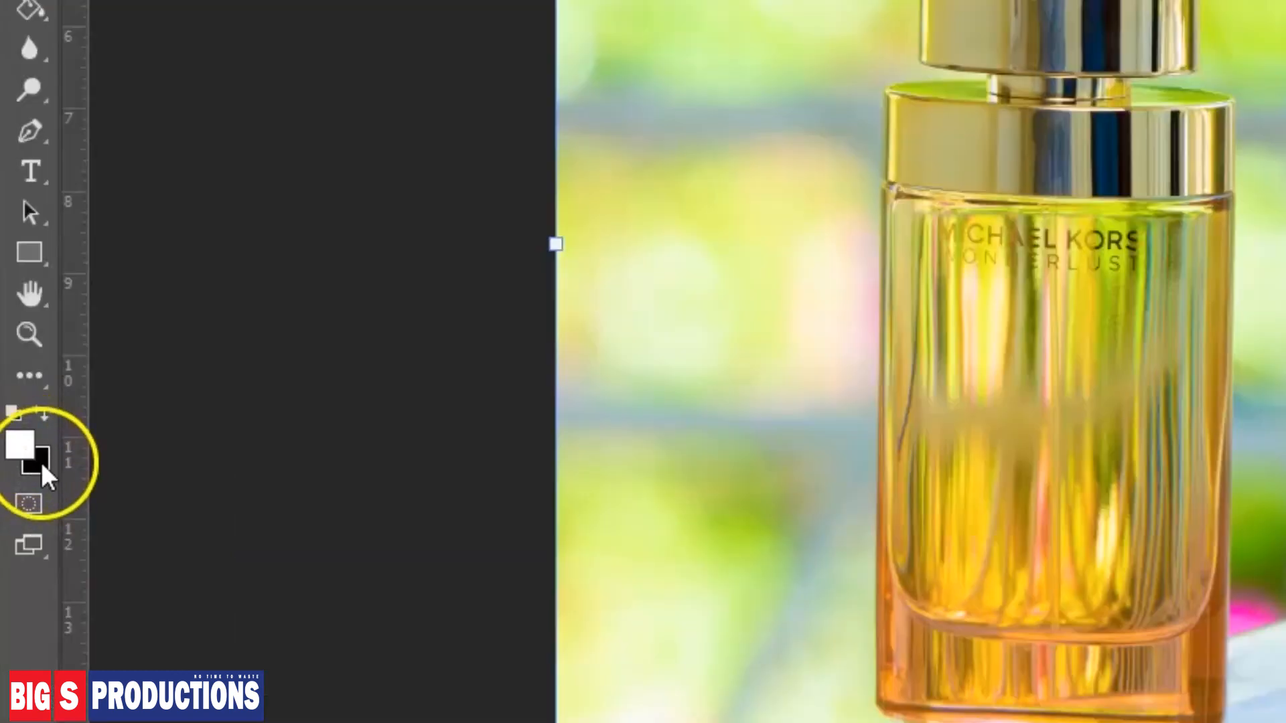
click(41, 414)
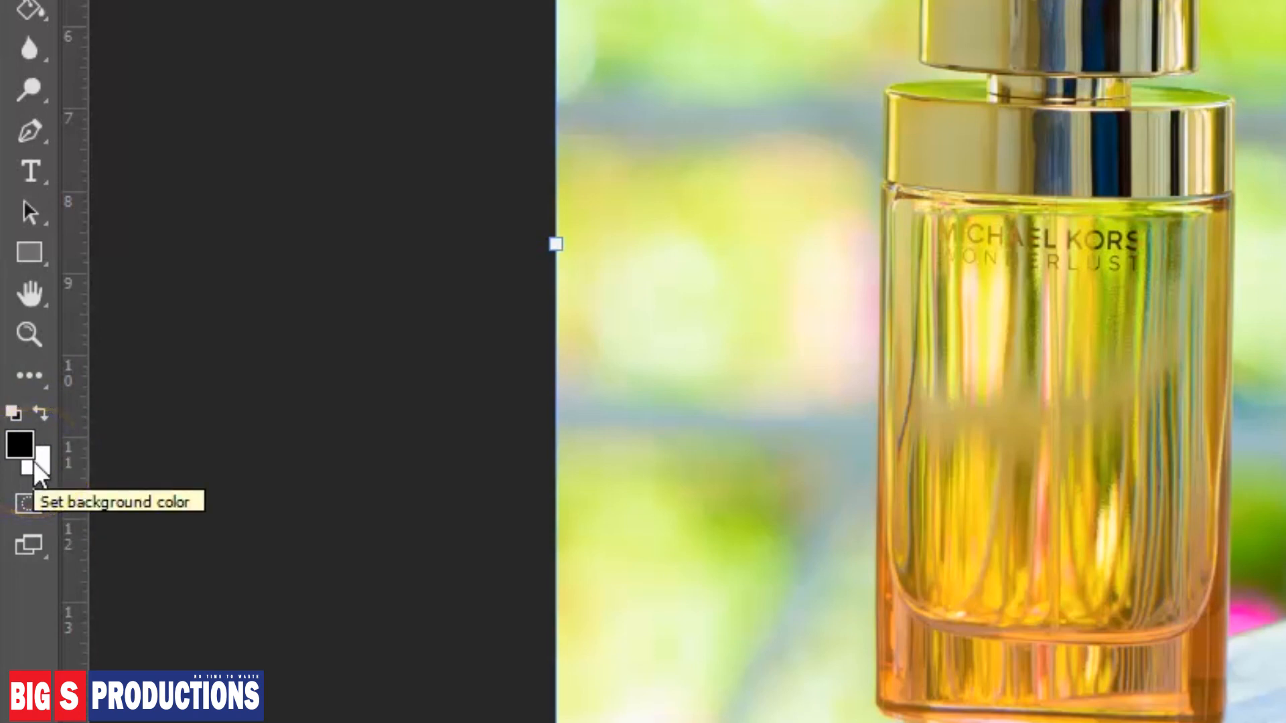
click(44, 412)
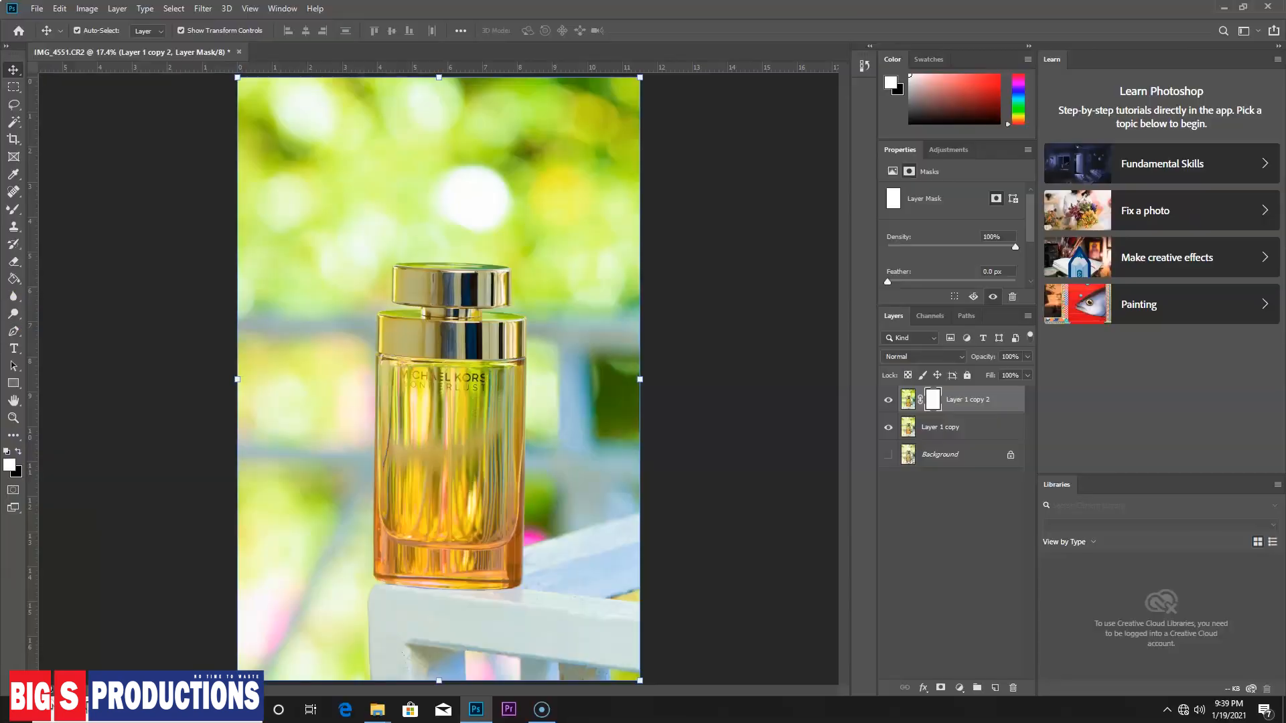
Set up the Eraser for masking around the bottle cap with a size of 133 px and 0% hardness
click(12, 264)
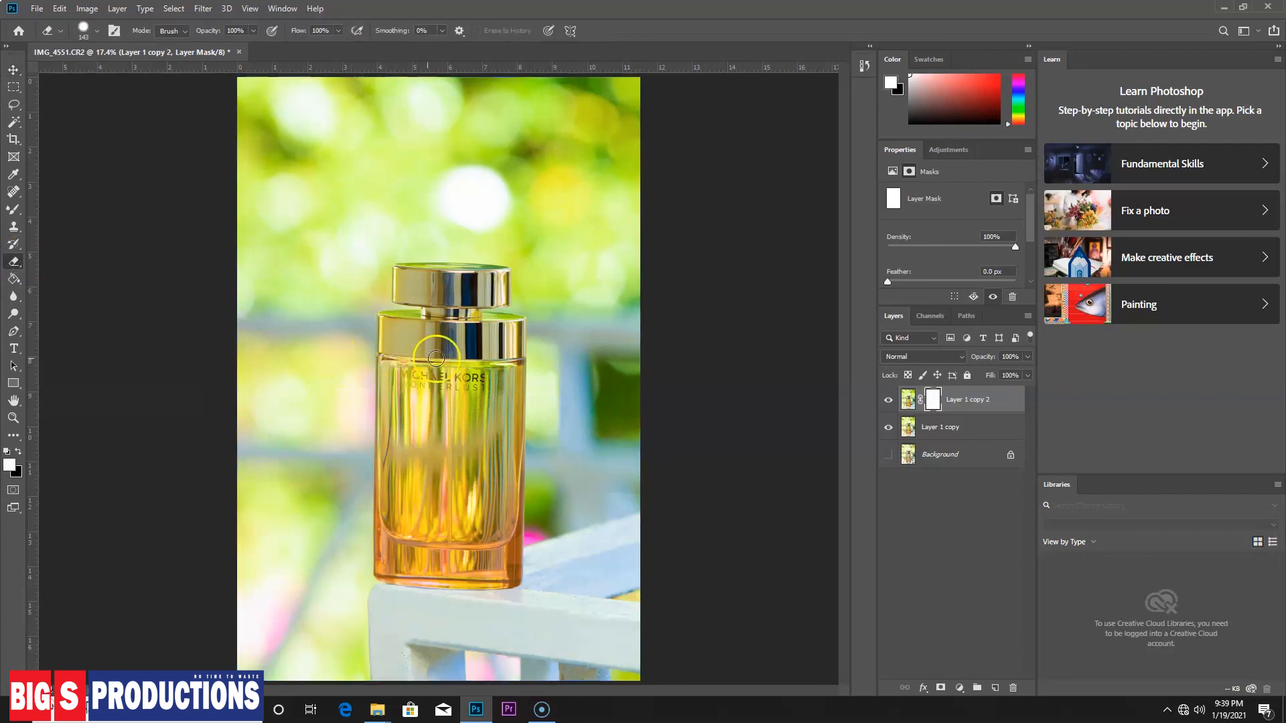
scroll(477, 280, up, 2)
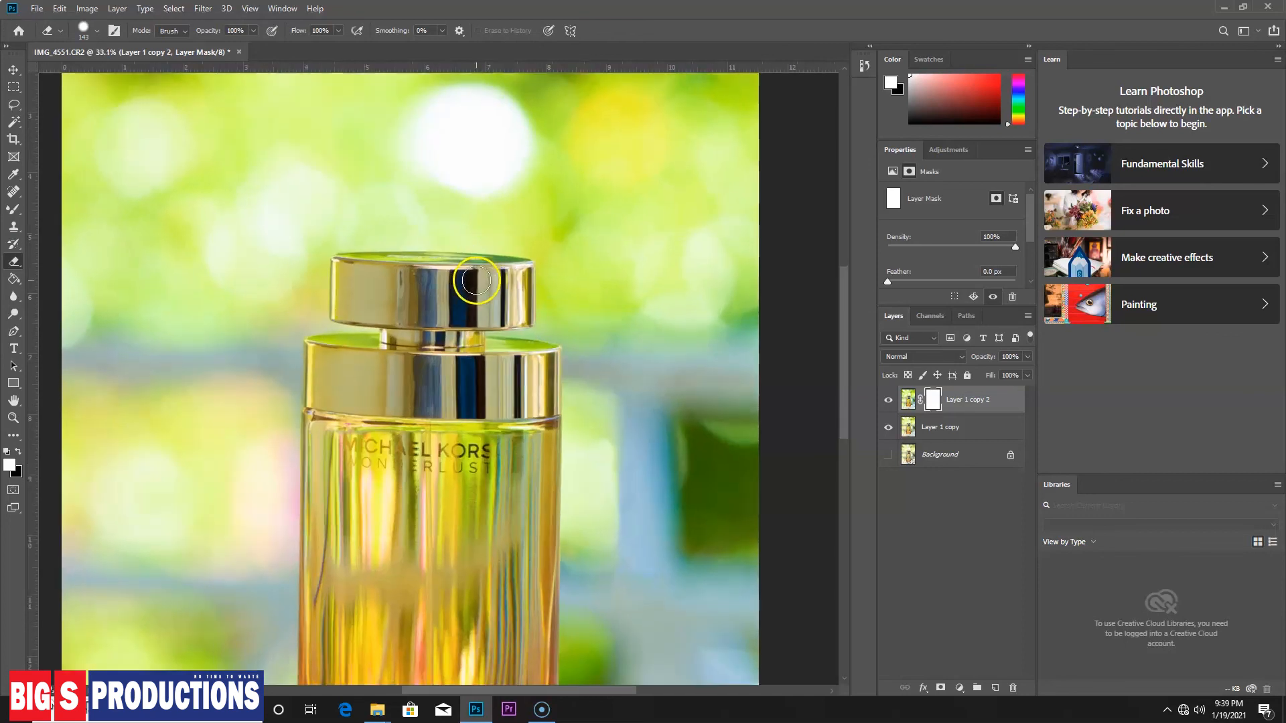
scroll(476, 281, up, 1)
right_click(584, 296)
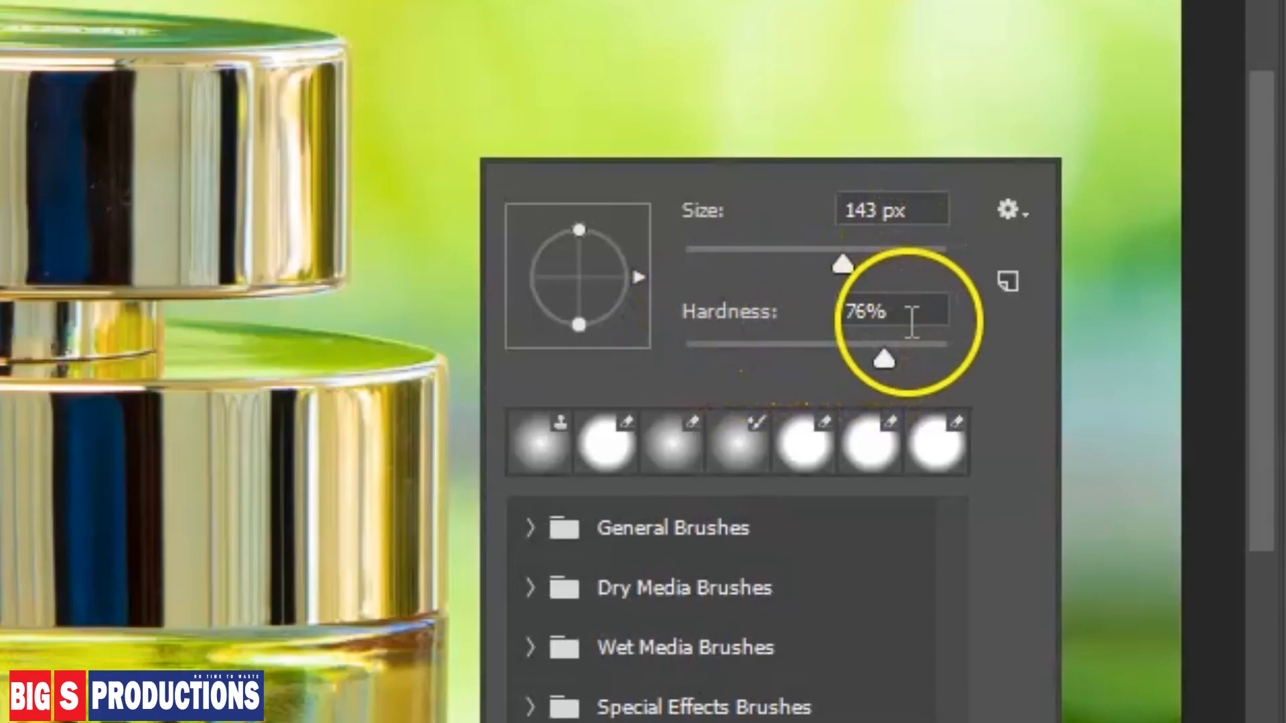
drag(884, 360, 655, 357)
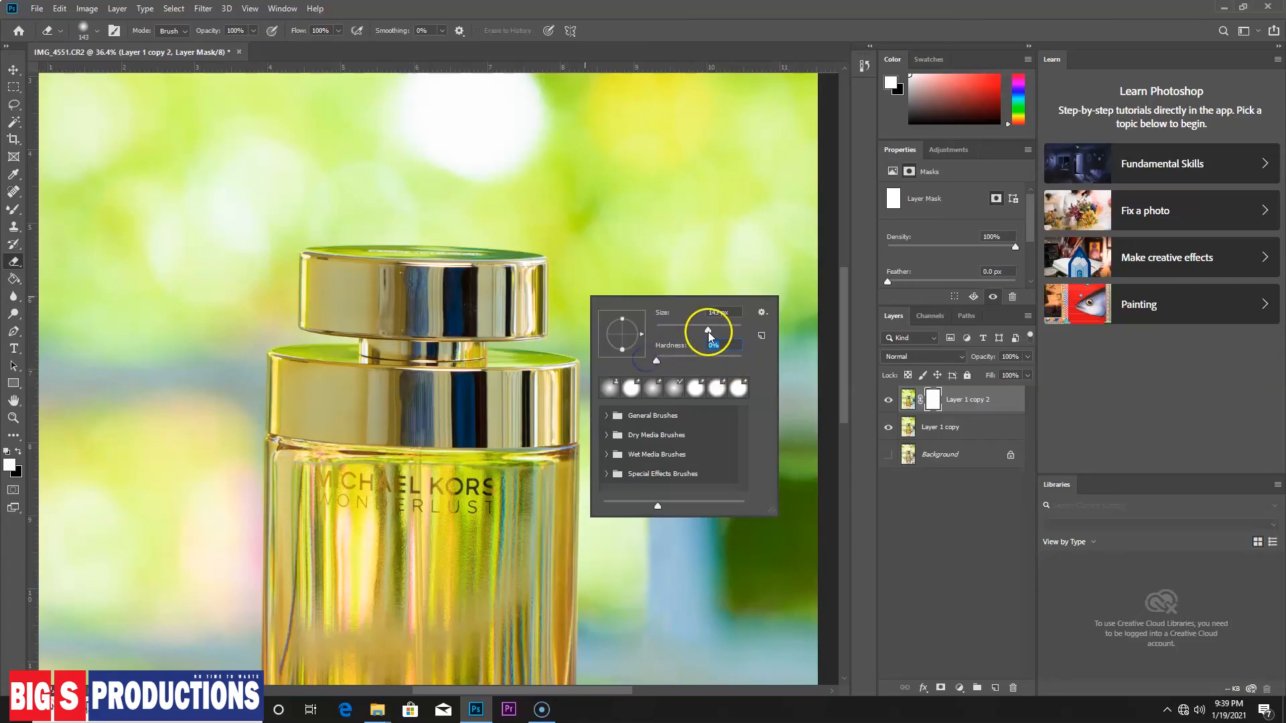
drag(843, 264, 828, 264)
drag(704, 331, 706, 329)
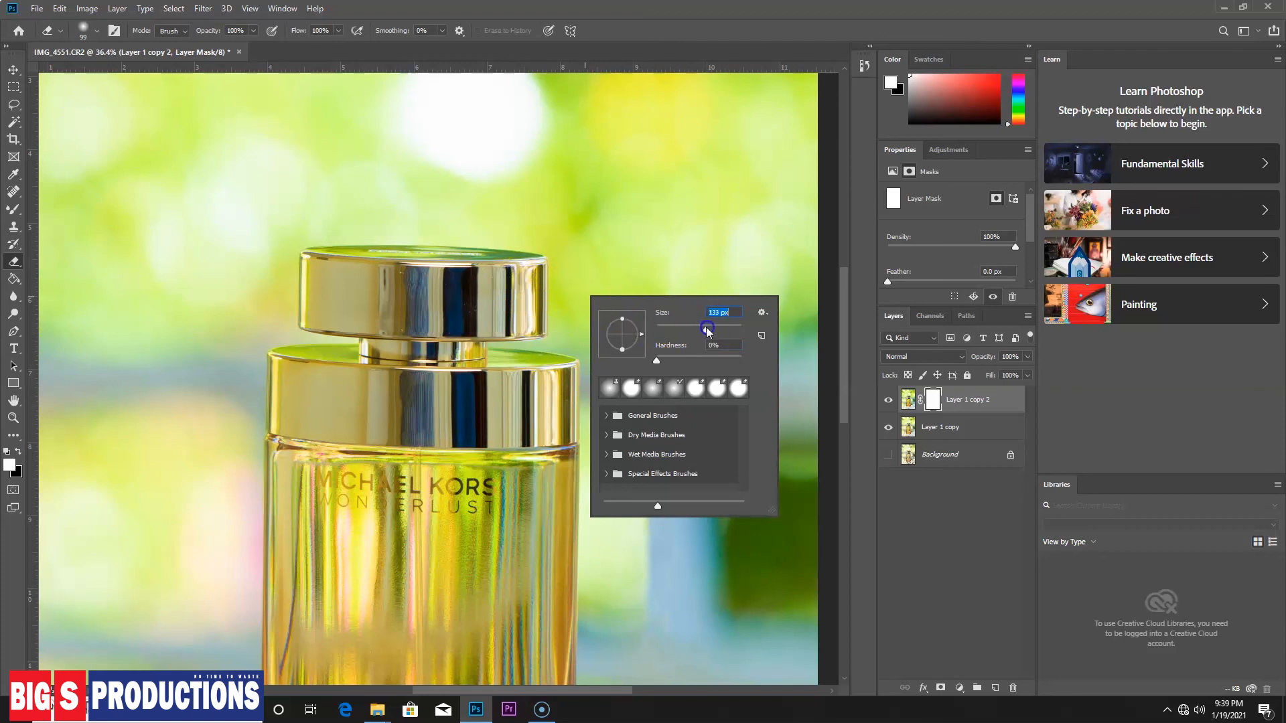
Erase the Layer 1 copy 2 mask over the bottle's gold cap, neck and collar to remove the color adjustment there
click(516, 267)
mouse_move(466, 261)
mouse_down()
mouse_move(362, 260)
mouse_move(485, 298)
mouse_move(421, 306)
mouse_move(459, 307)
mouse_move(426, 322)
mouse_up()
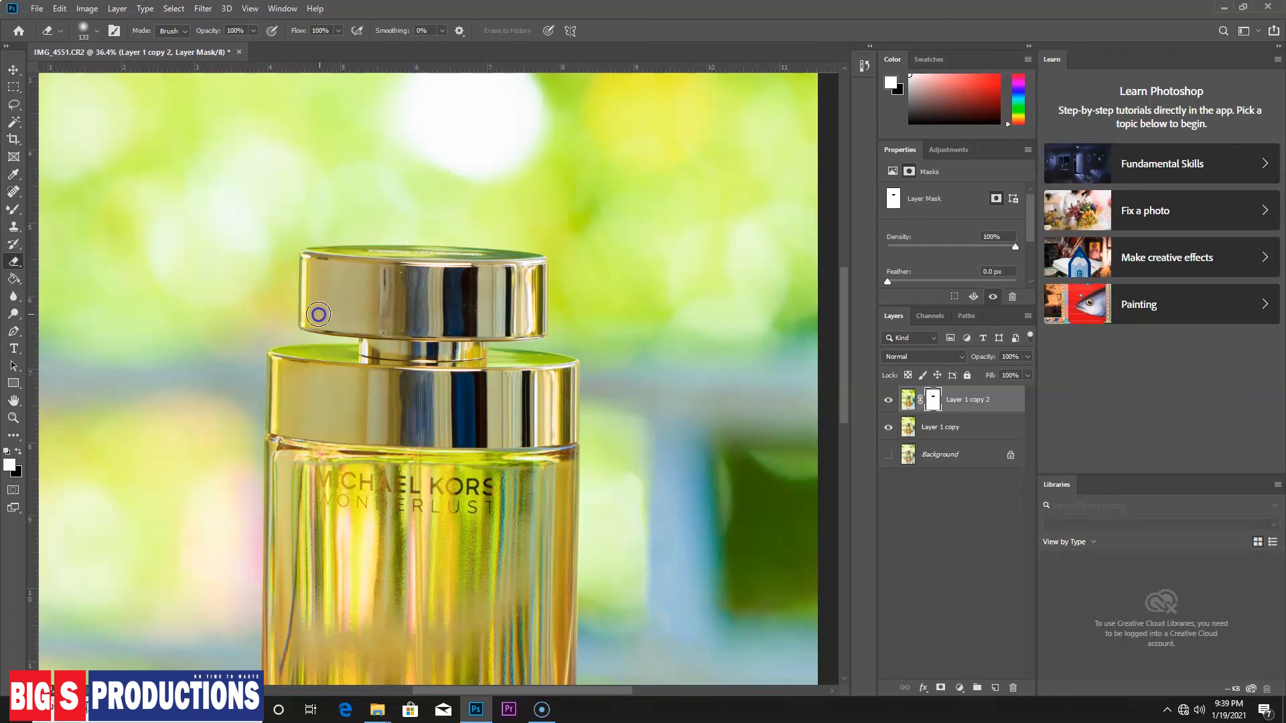
drag(320, 266, 349, 264)
mouse_move(447, 329)
mouse_down()
mouse_move(492, 364)
mouse_move(562, 369)
mouse_move(371, 354)
mouse_up()
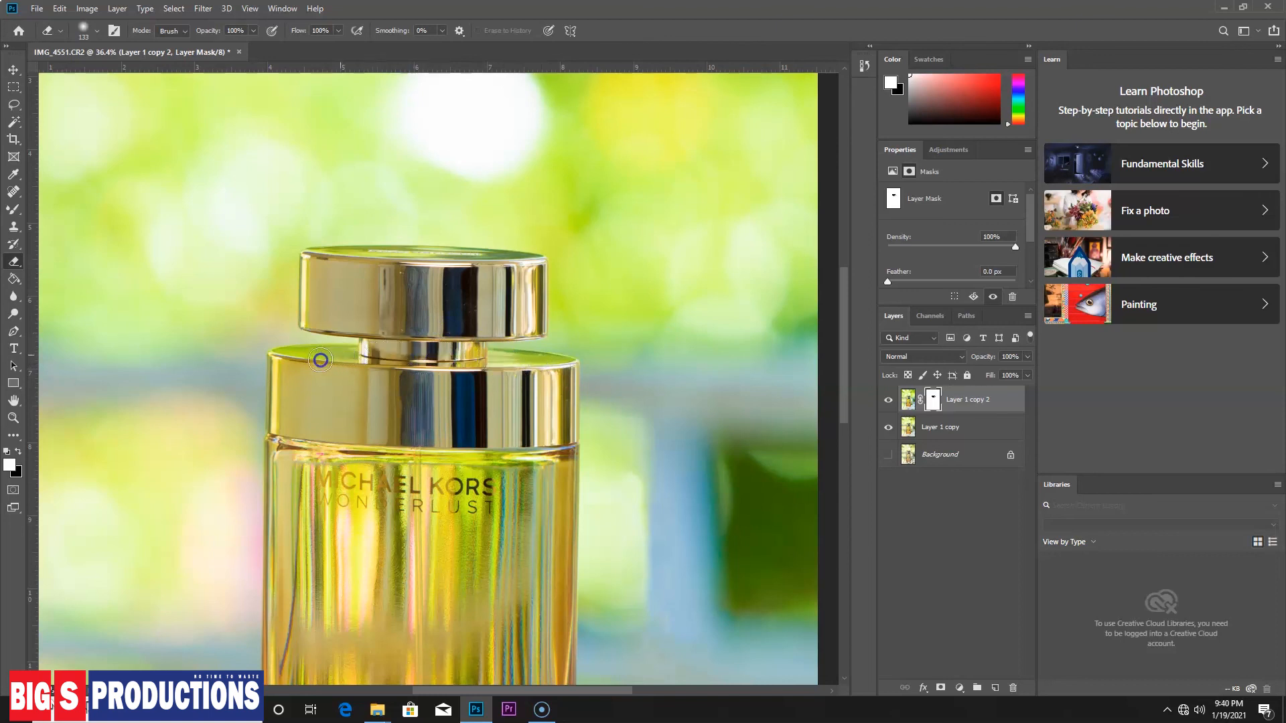
mouse_move(286, 415)
mouse_down()
mouse_move(503, 430)
mouse_move(389, 422)
mouse_up()
mouse_move(480, 382)
mouse_down()
mouse_move(453, 416)
mouse_move(402, 417)
mouse_move(293, 376)
mouse_move(287, 422)
mouse_move(453, 439)
mouse_move(511, 432)
mouse_up()
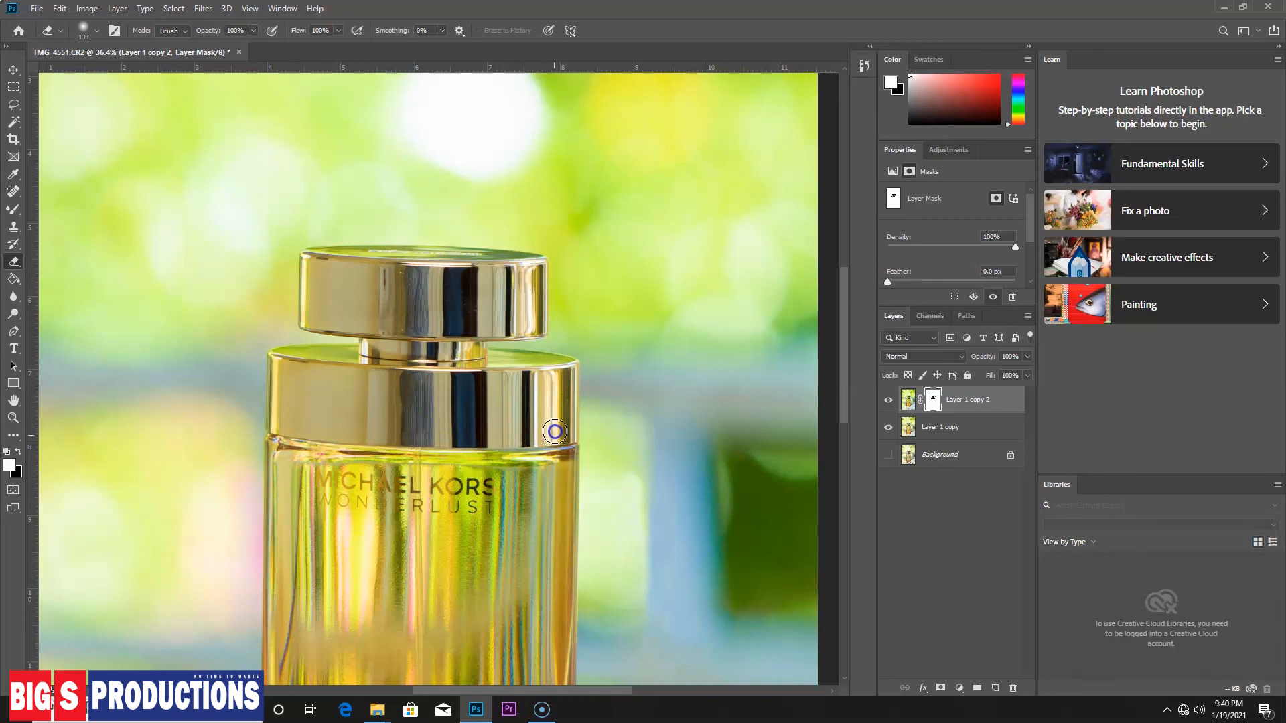
drag(560, 445, 570, 303)
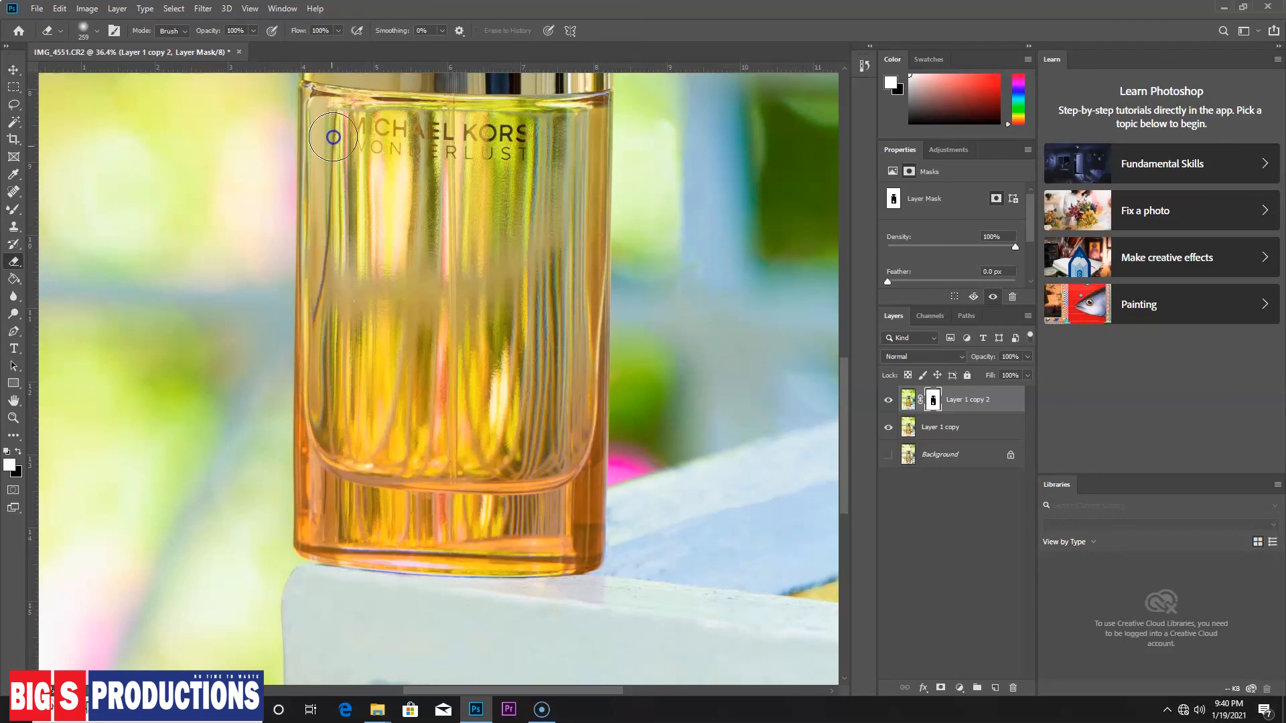
Erase the mask over the glass body with a 259 px eraser, then touch up the blurred post and the area under the bench
drag(418, 158, 416, 302)
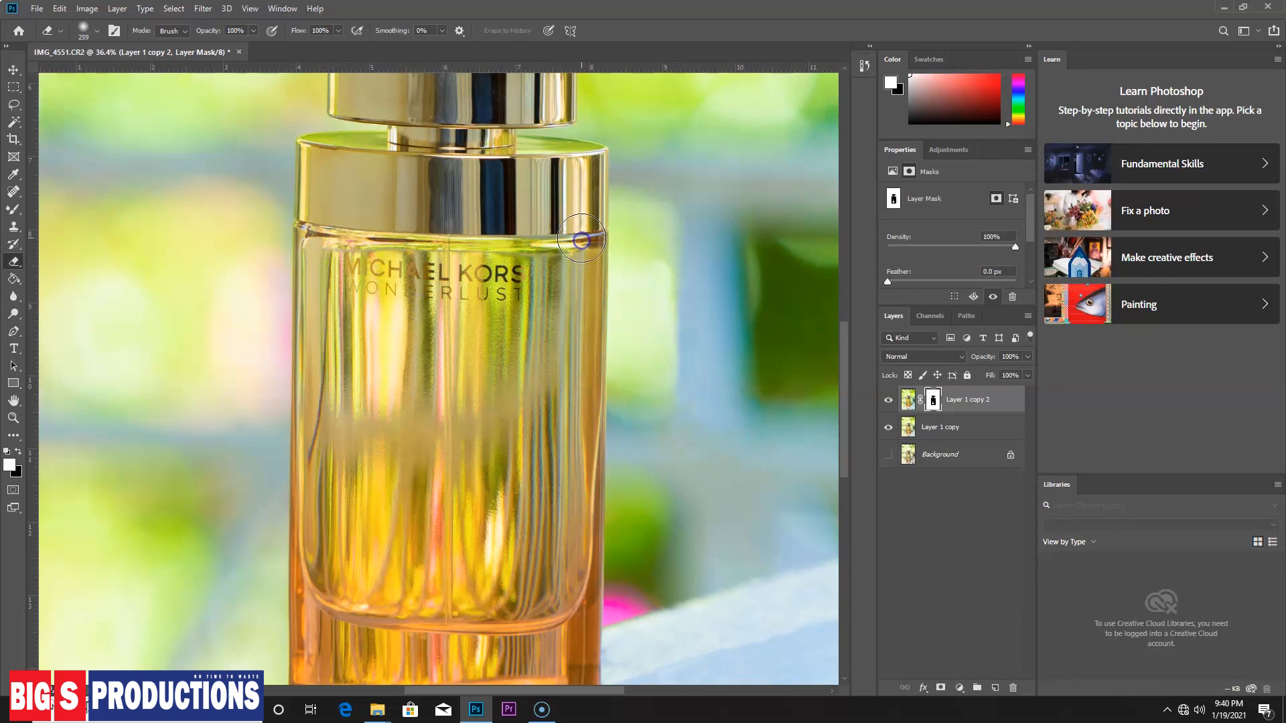
mouse_move(450, 171)
mouse_down()
mouse_move(447, 302)
mouse_move(341, 285)
mouse_move(318, 291)
mouse_move(337, 328)
mouse_up()
mouse_move(390, 197)
mouse_down()
mouse_move(355, 191)
mouse_move(373, 209)
mouse_move(364, 221)
mouse_move(552, 231)
mouse_move(544, 198)
mouse_move(493, 194)
mouse_up()
key(ctrl+0)
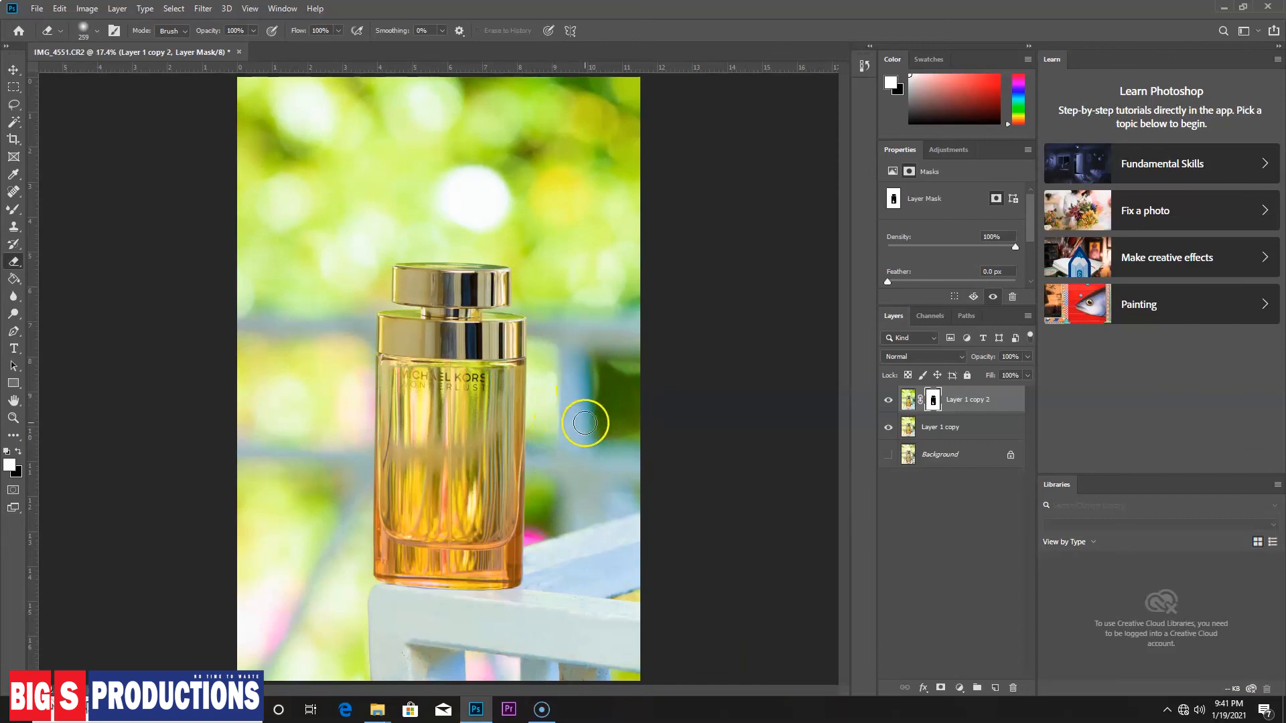
click(582, 387)
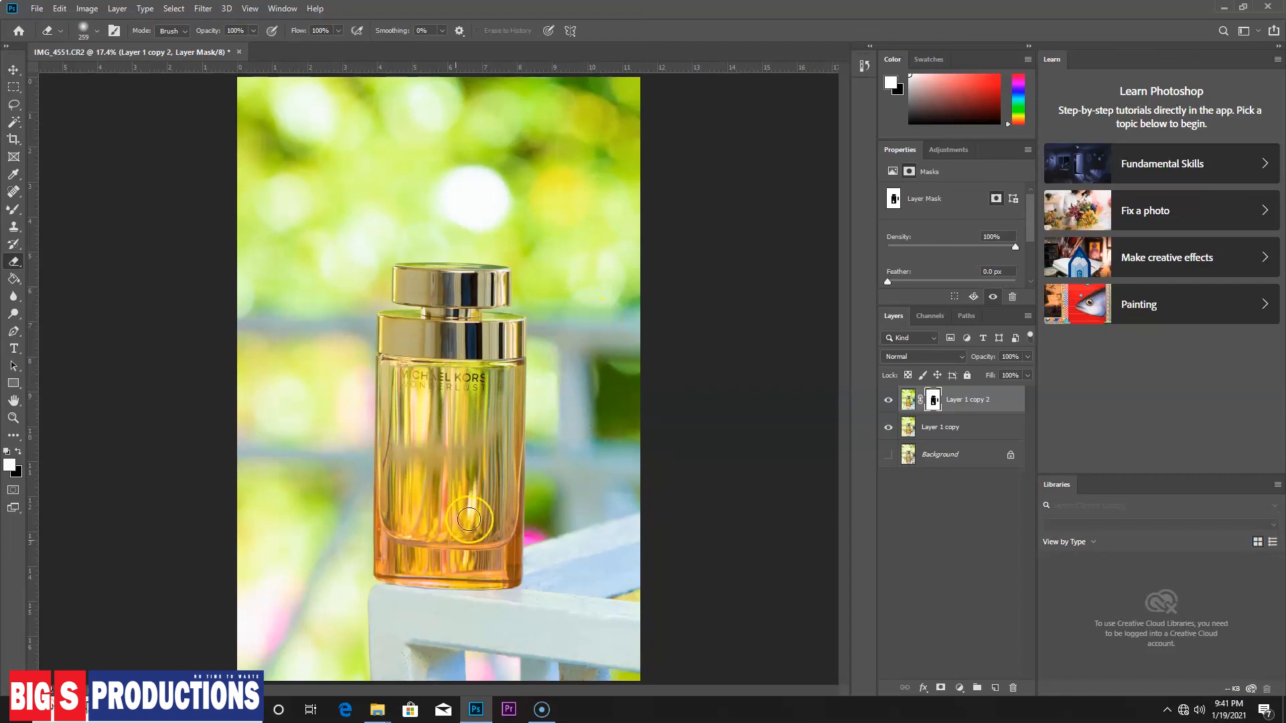
click(439, 668)
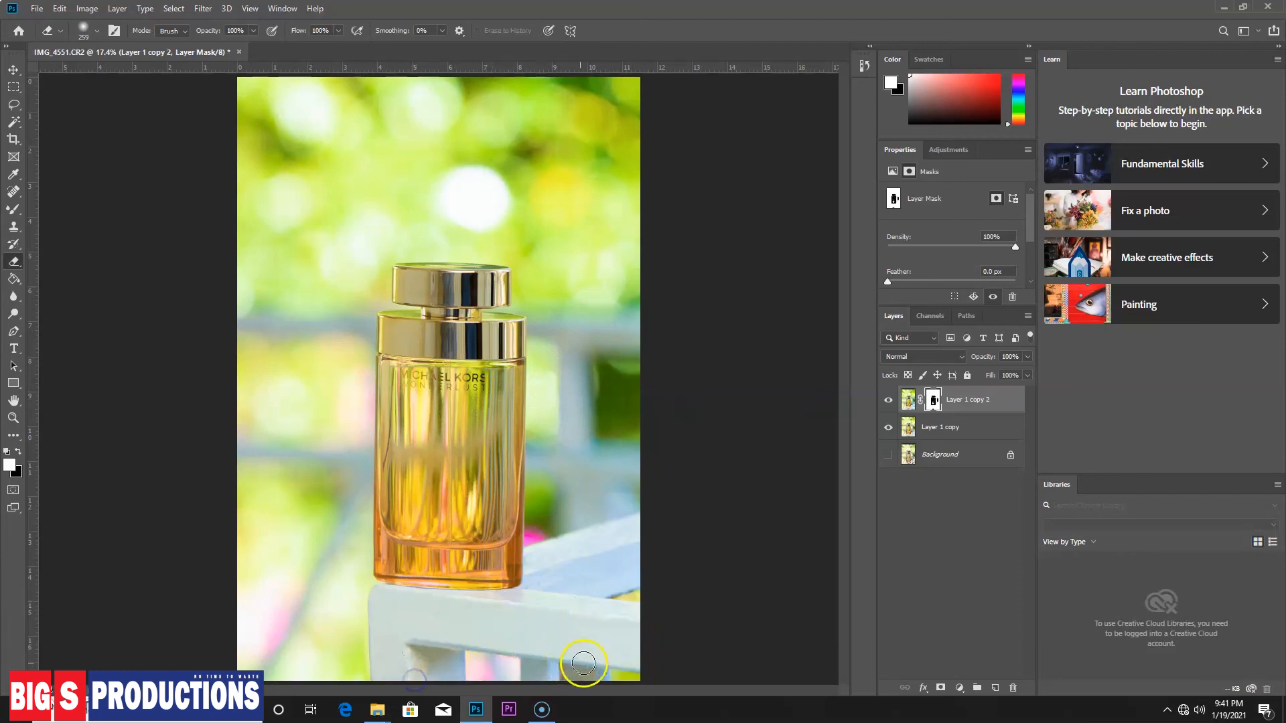
Toggle the visibility of the masked Layer 1 copy 2 to compare the background colors before and after the adjustment
click(888, 401)
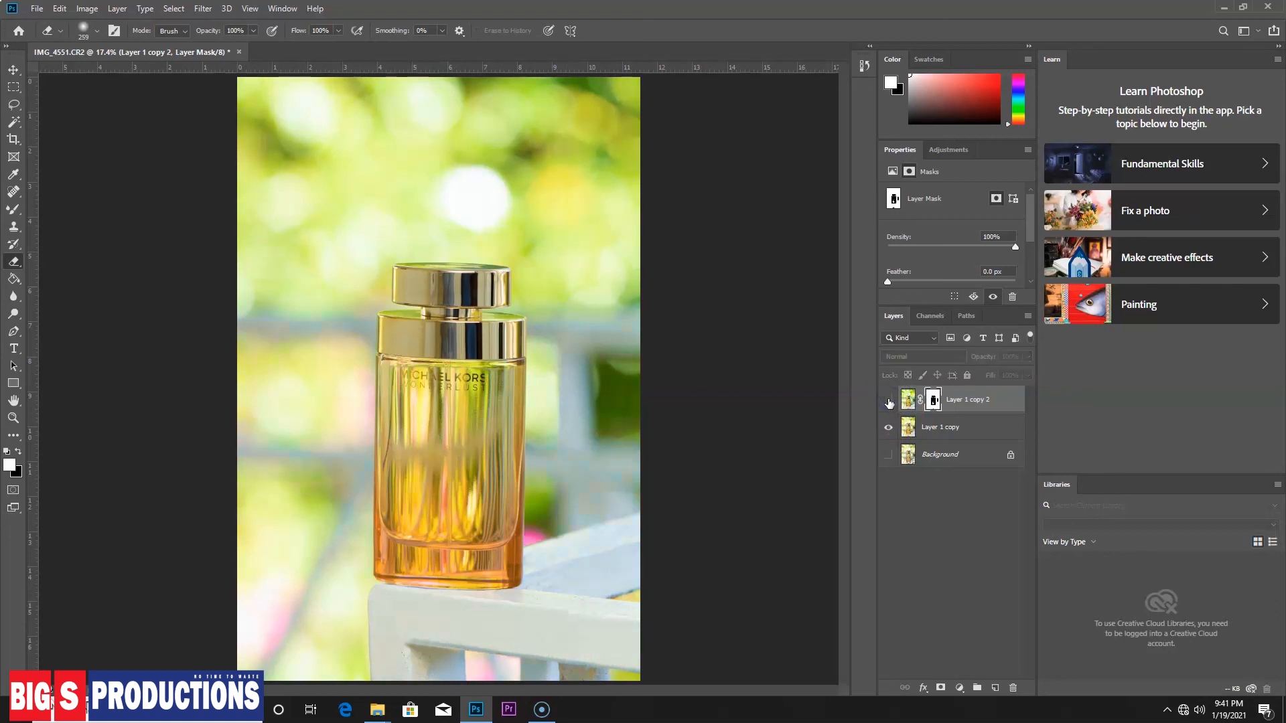
click(889, 401)
click(889, 401)
click(888, 400)
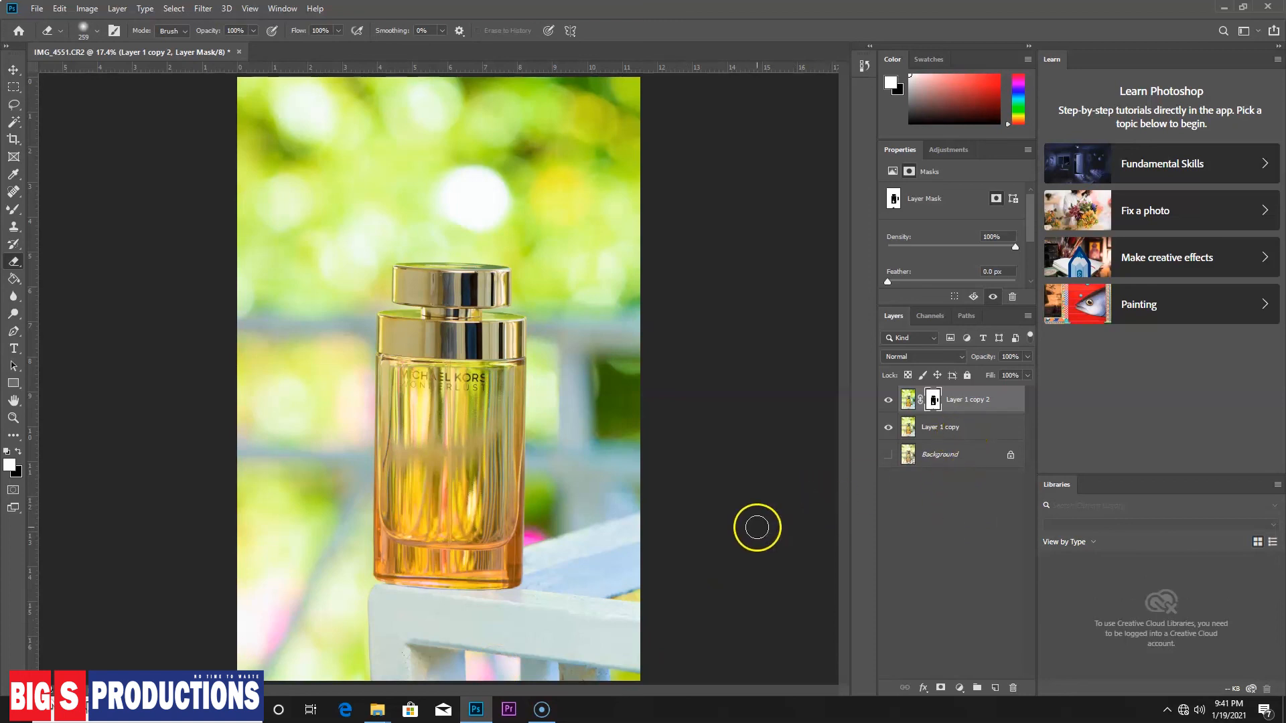
Merge the masked Layer 1 copy 2 with Layer 1 copy into a single layer
click(971, 431)
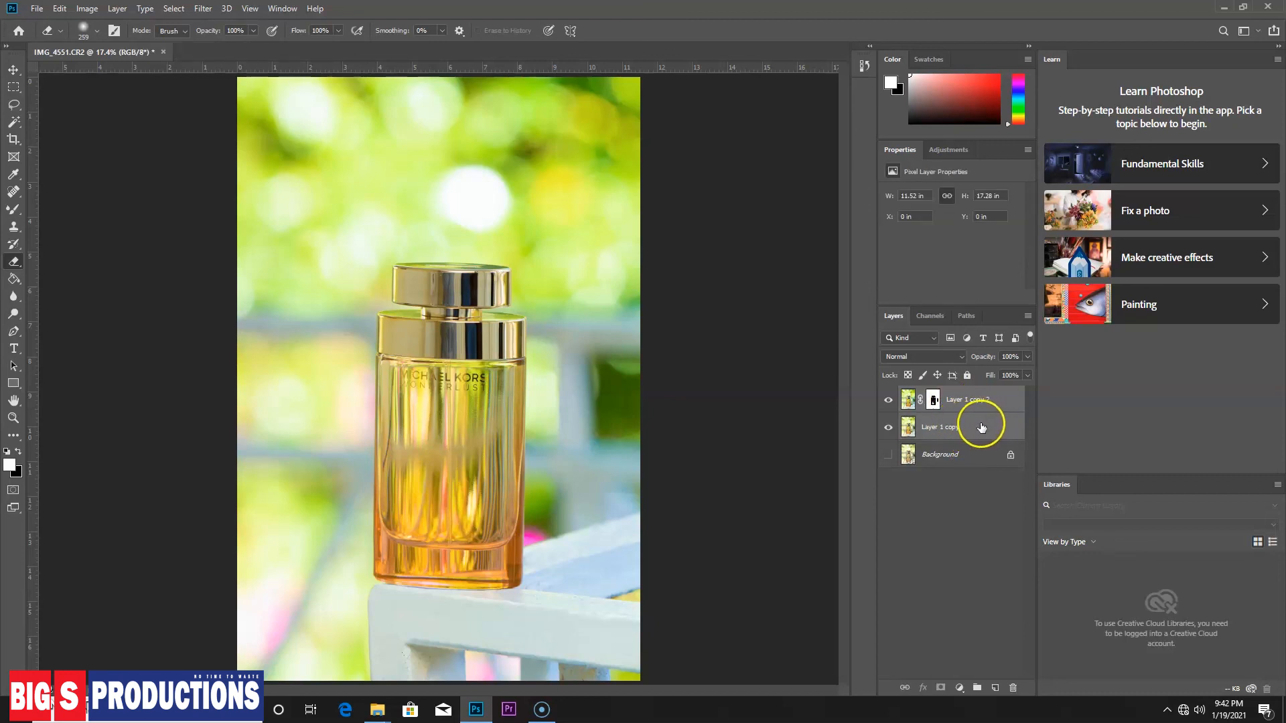
key(ctrl+e)
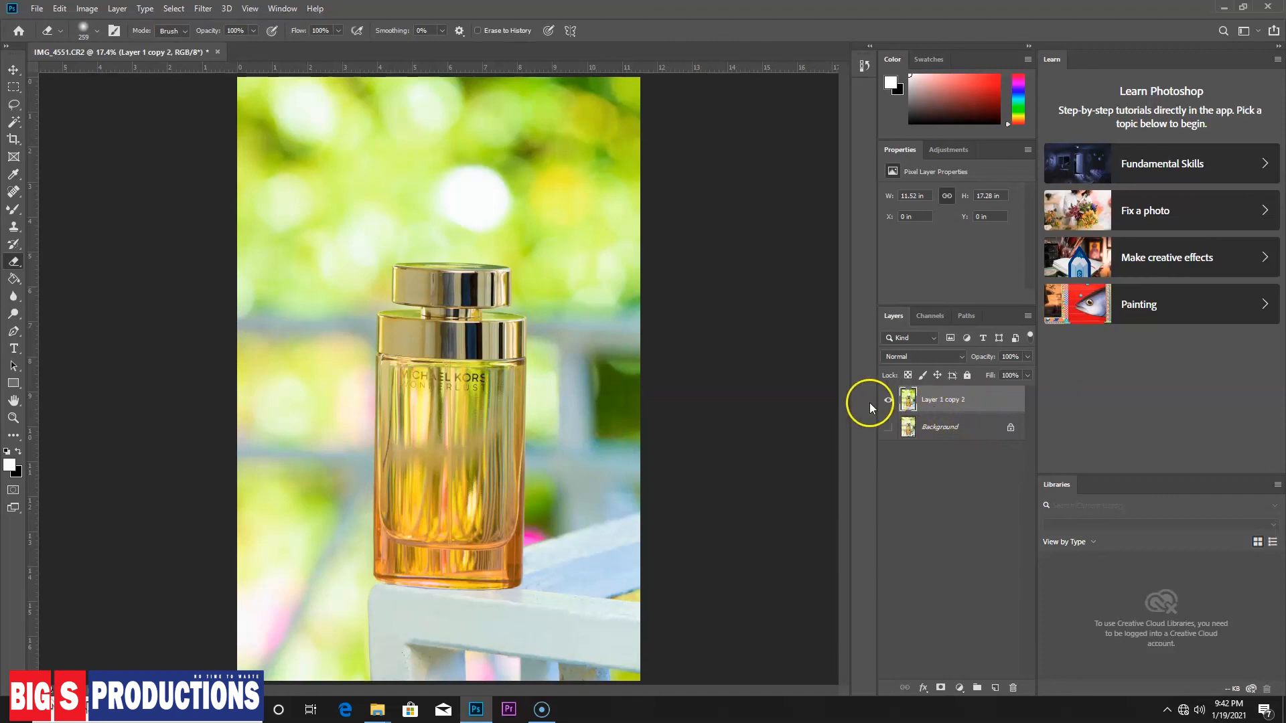
Show the Background layer and toggle the merged layer's visibility to compare the original photo with the finished retouch
click(888, 427)
click(889, 402)
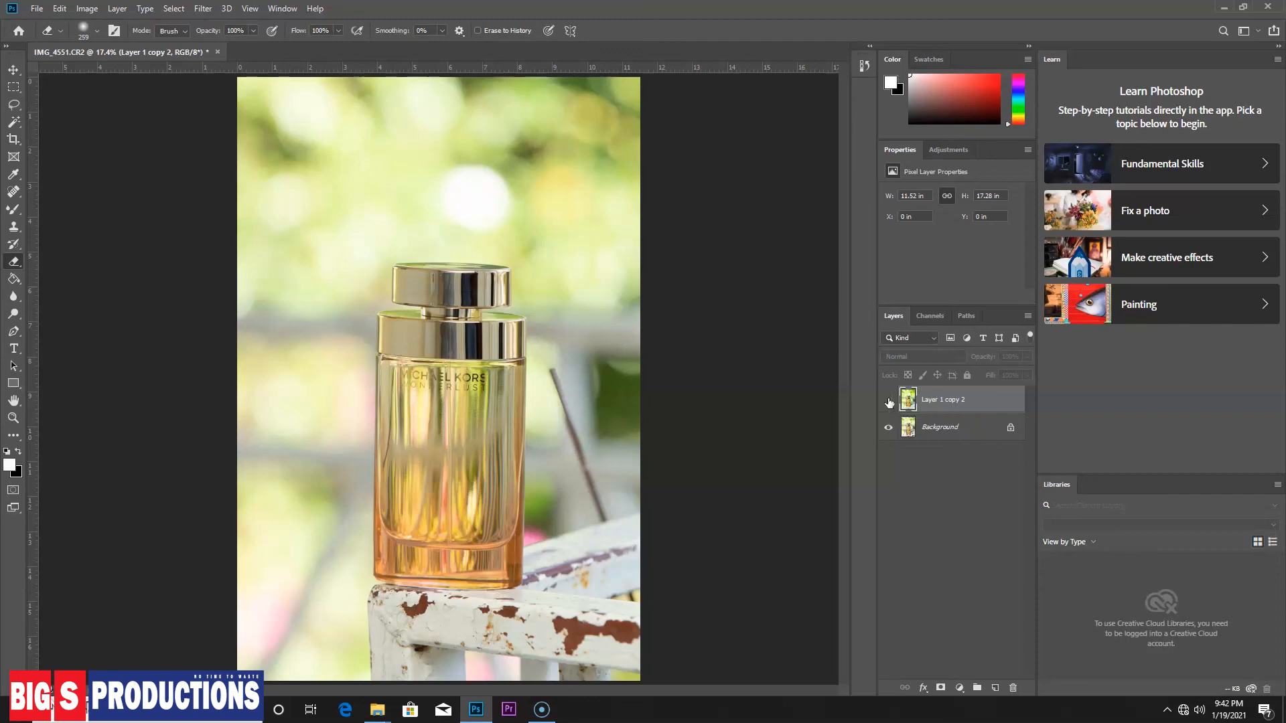
click(889, 401)
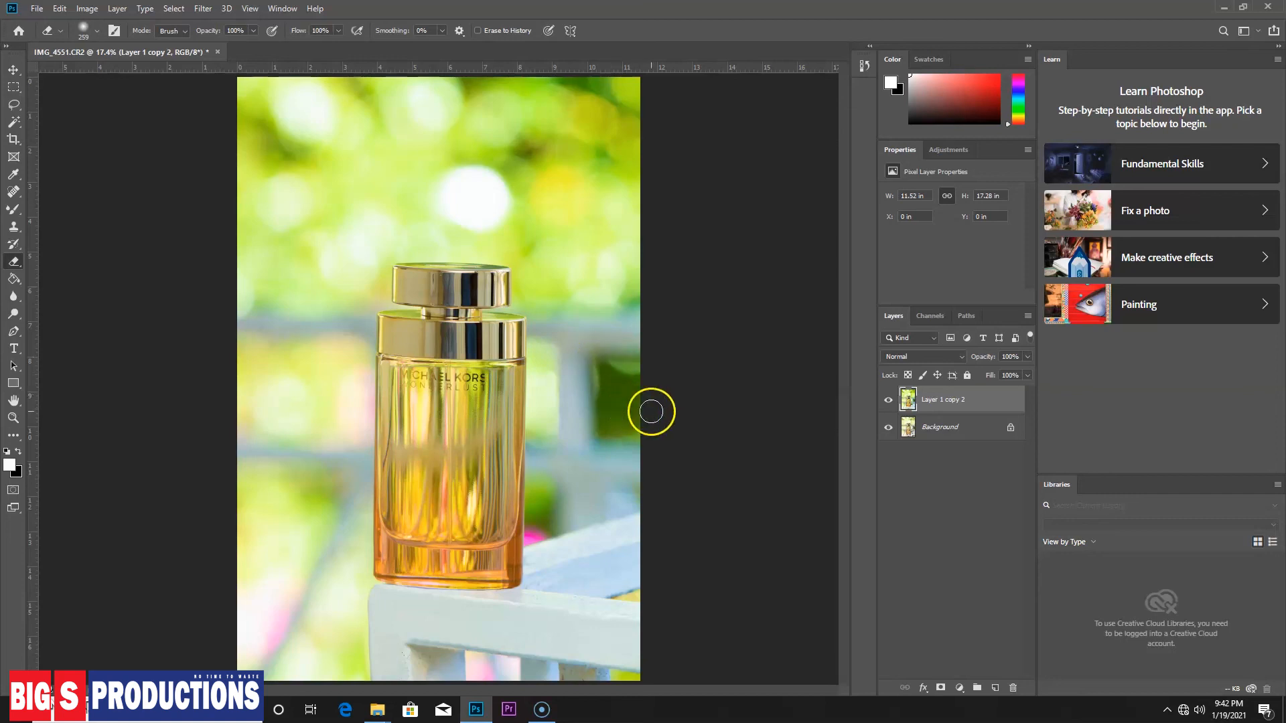
click(496, 363)
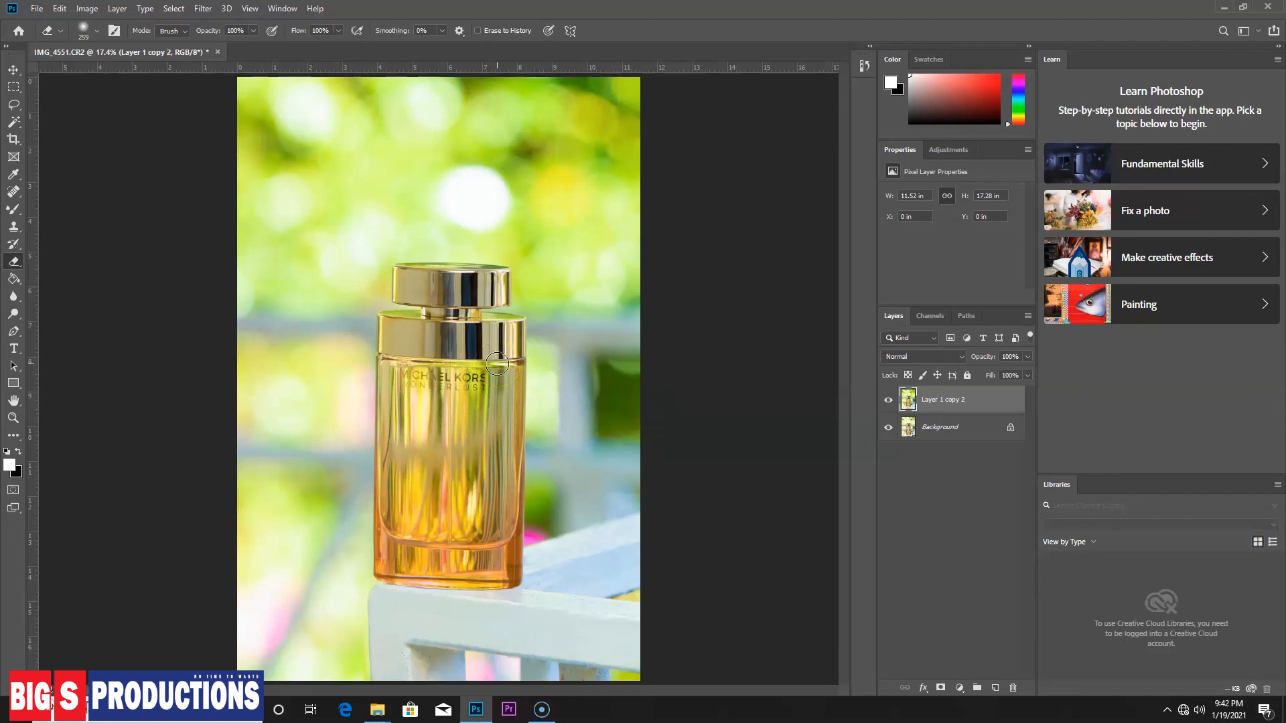